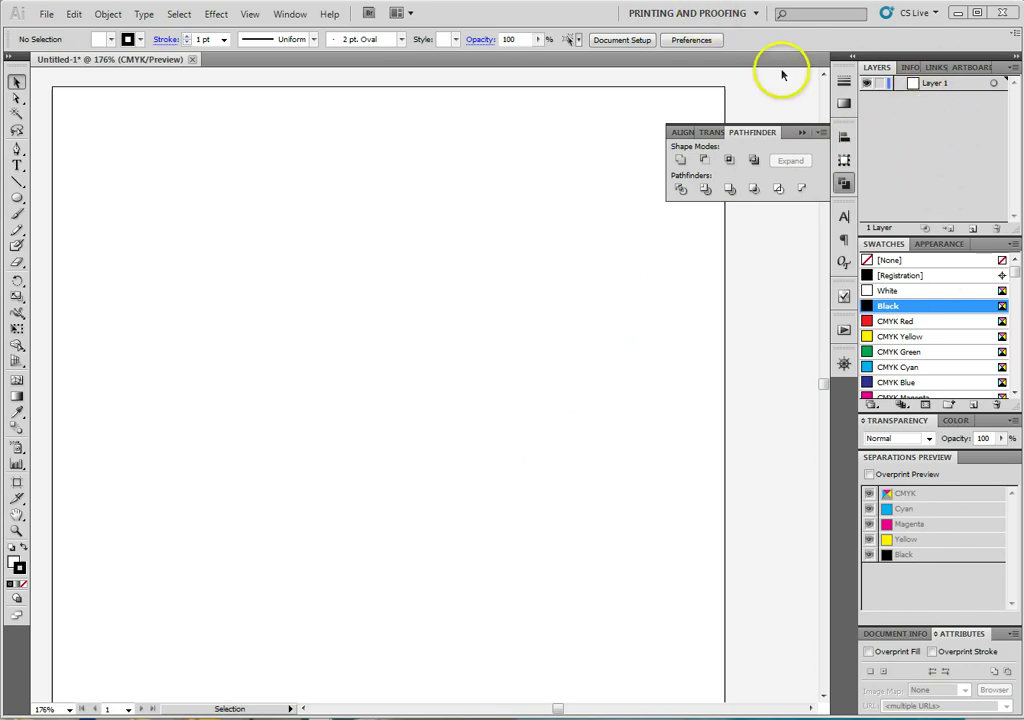
Collapse the floating Pathfinder panel and switch the workspace to Typography.
click(808, 132)
click(686, 13)
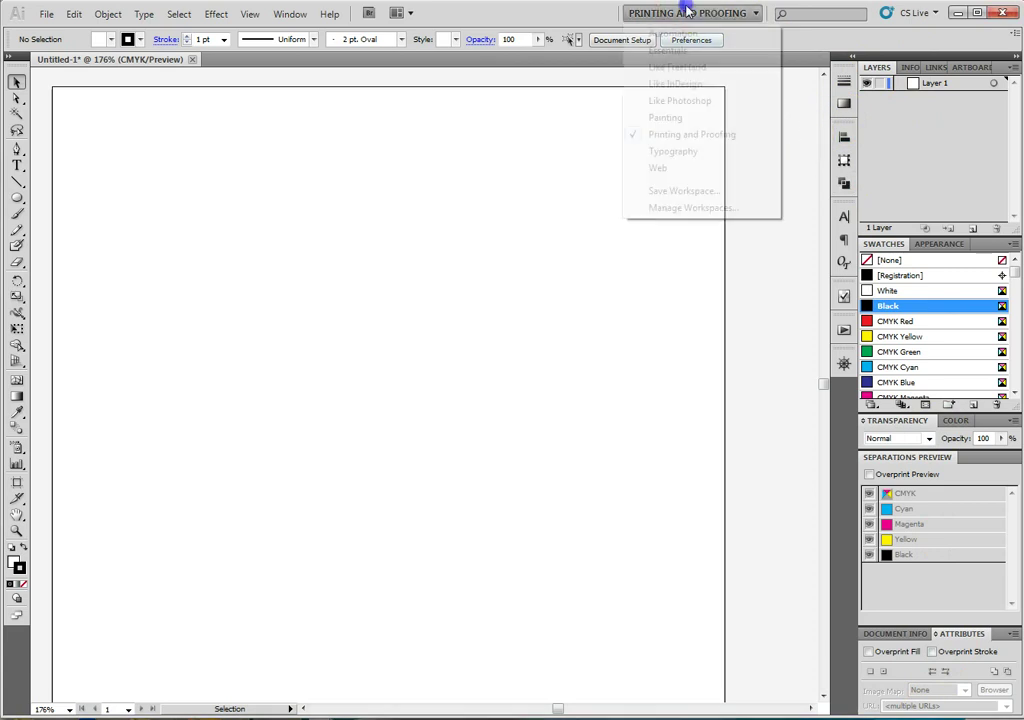
click(692, 152)
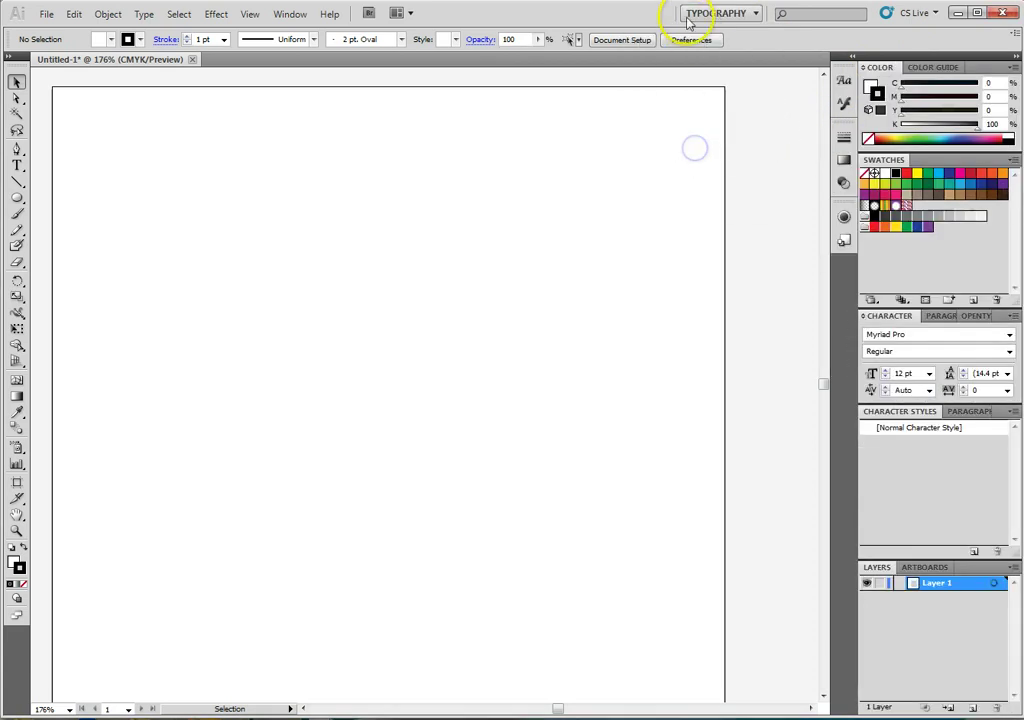
click(693, 13)
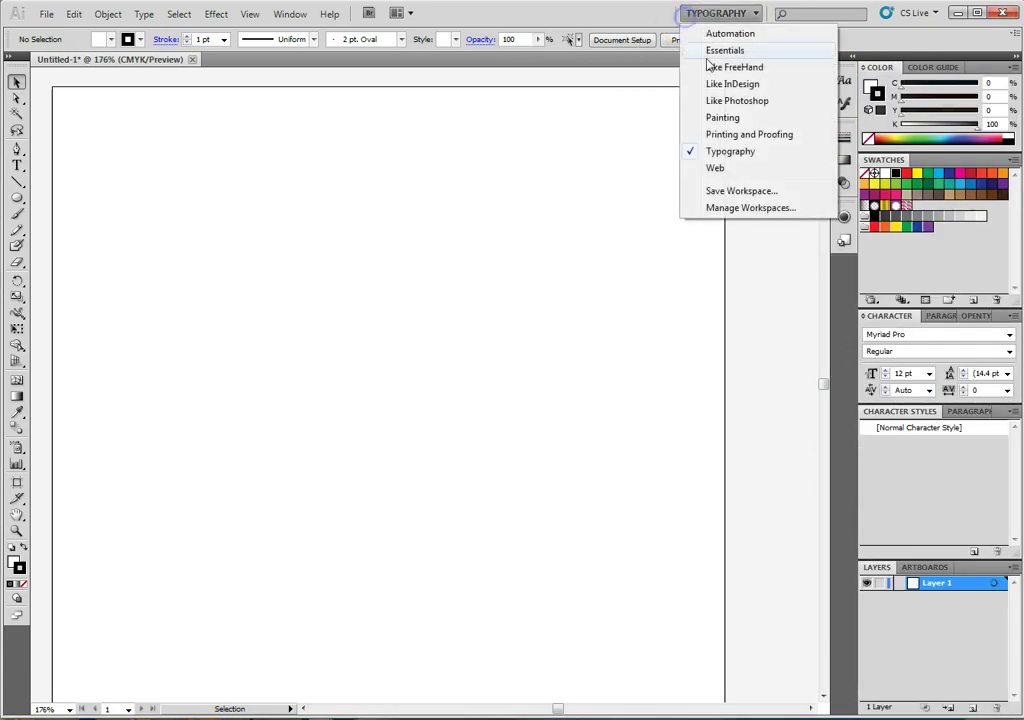
click(727, 139)
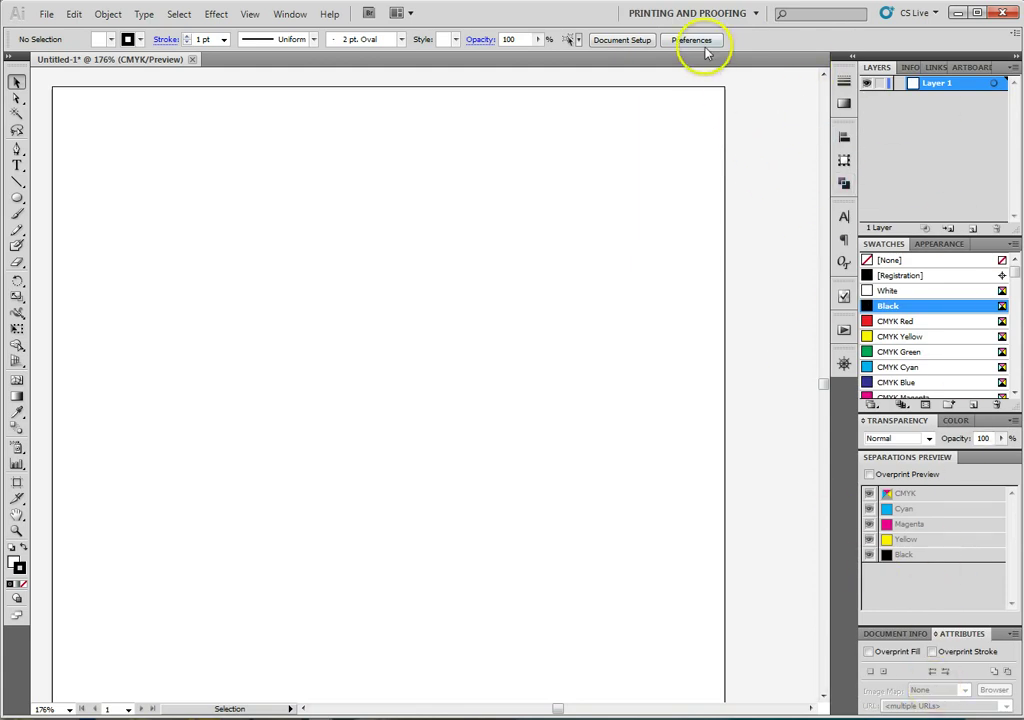
click(697, 15)
click(701, 154)
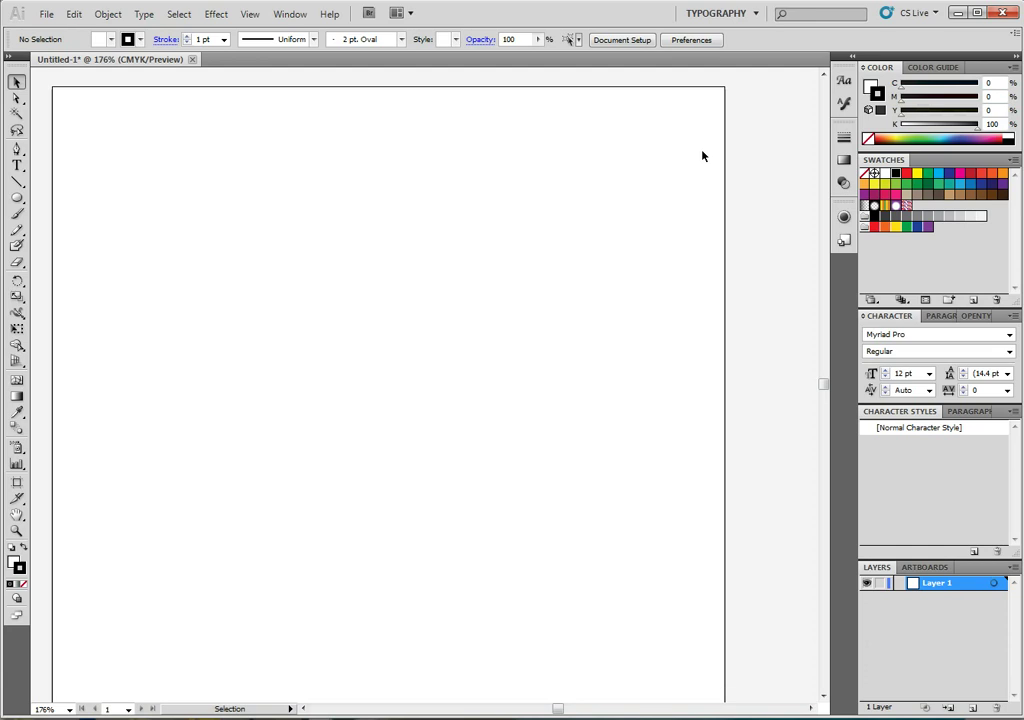
click(727, 20)
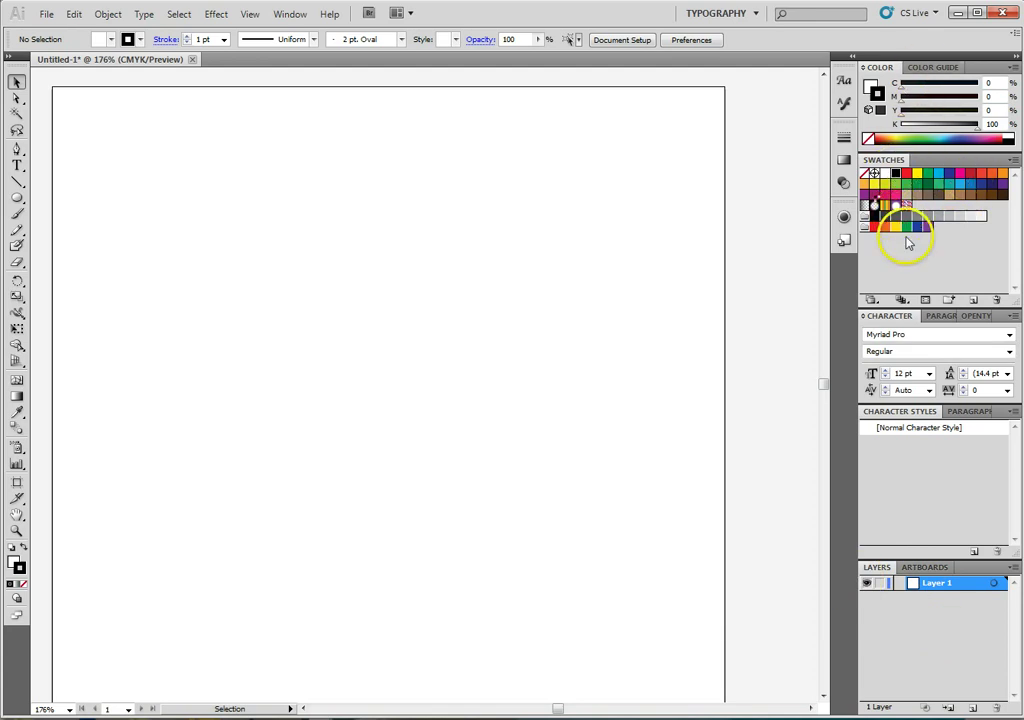
Create a new CMYK document of 500 × 500 px with raster effects set to Medium (150 ppi).
click(46, 14)
click(50, 37)
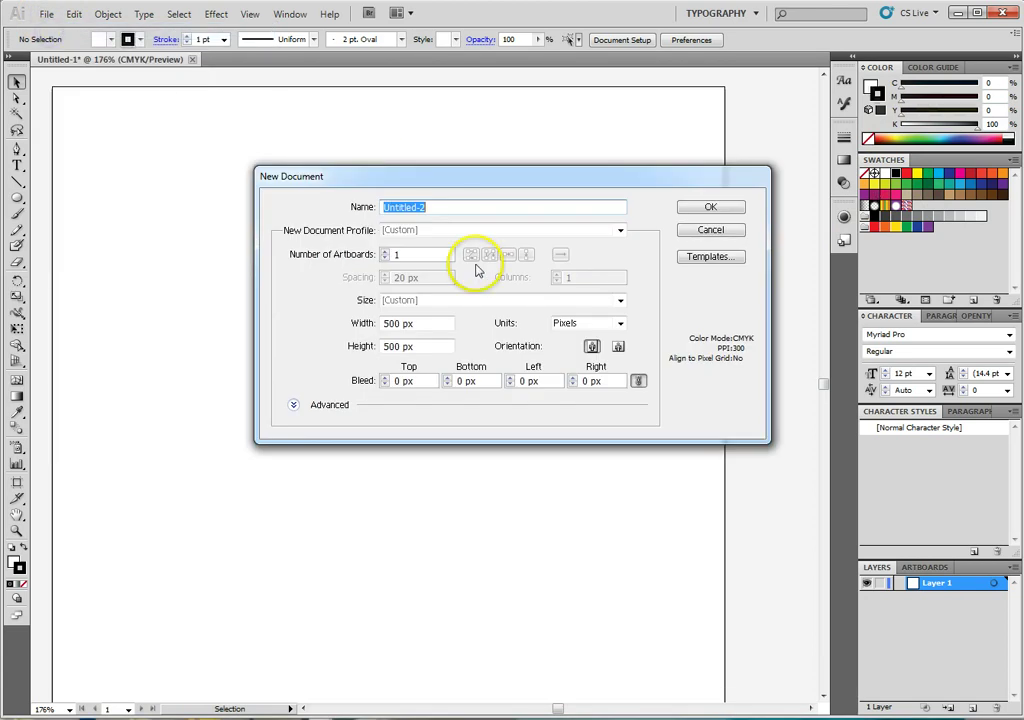
click(590, 325)
click(594, 327)
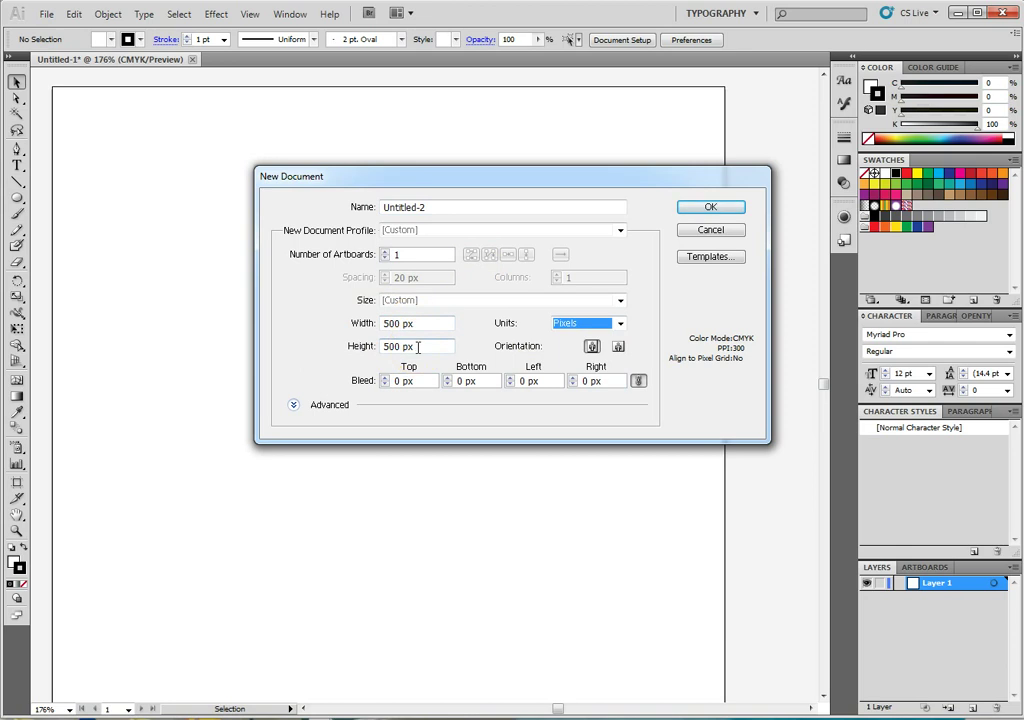
click(294, 404)
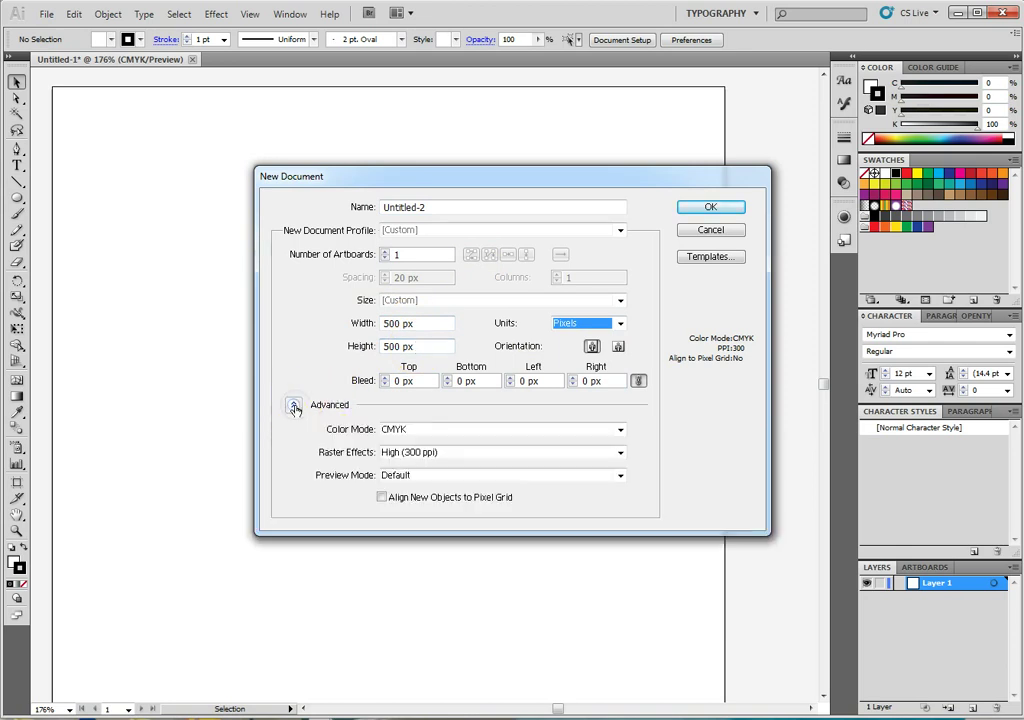
click(438, 454)
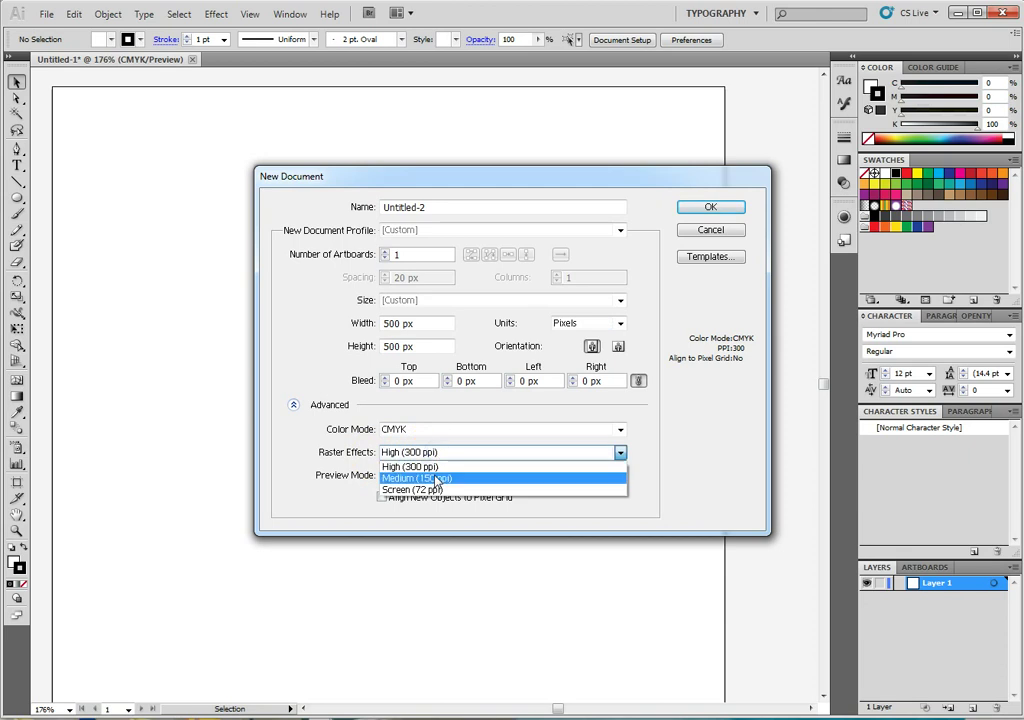
click(438, 465)
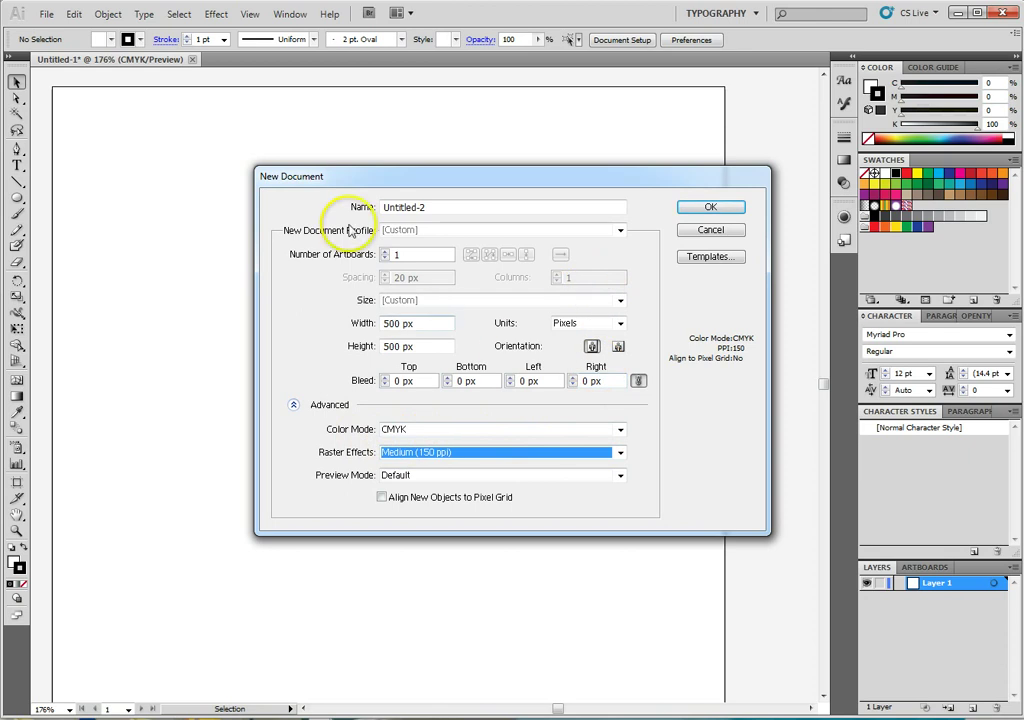
click(703, 208)
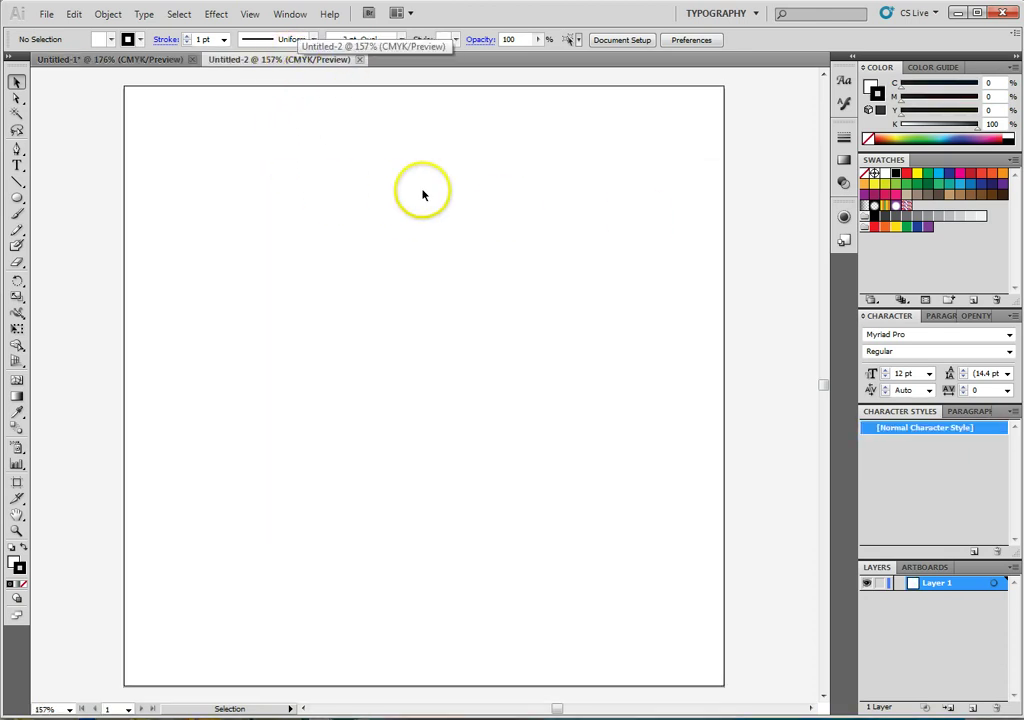
click(641, 396)
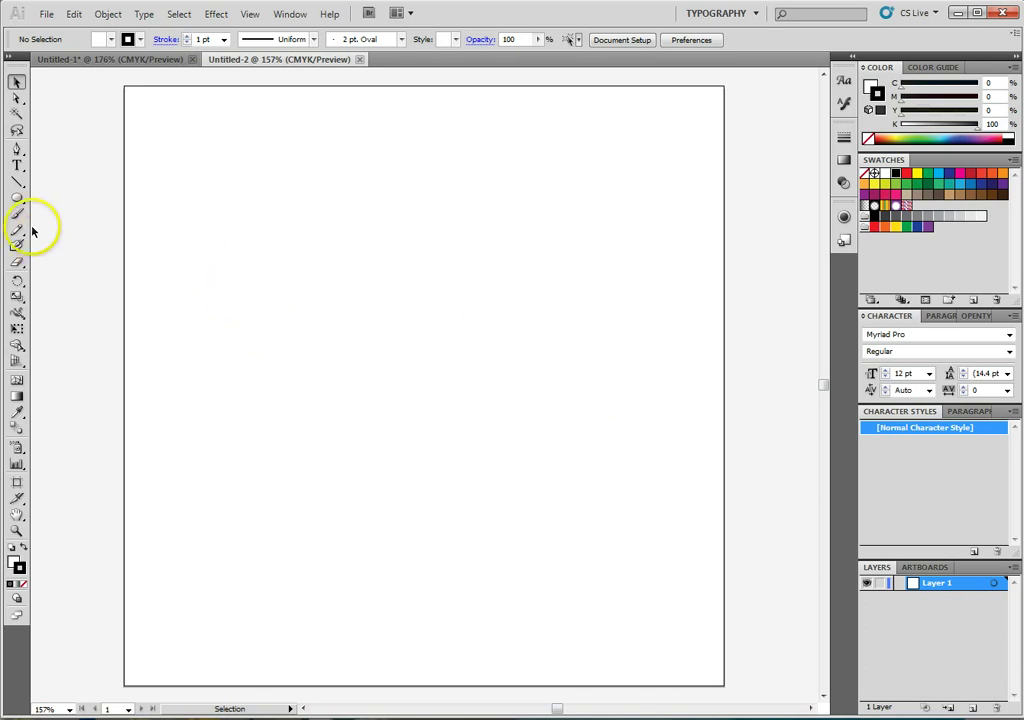
Detach the shape tools as a floating palette and draw an ellipse about 220 × 195 px in the artboard's upper half.
drag(18, 203, 153, 234)
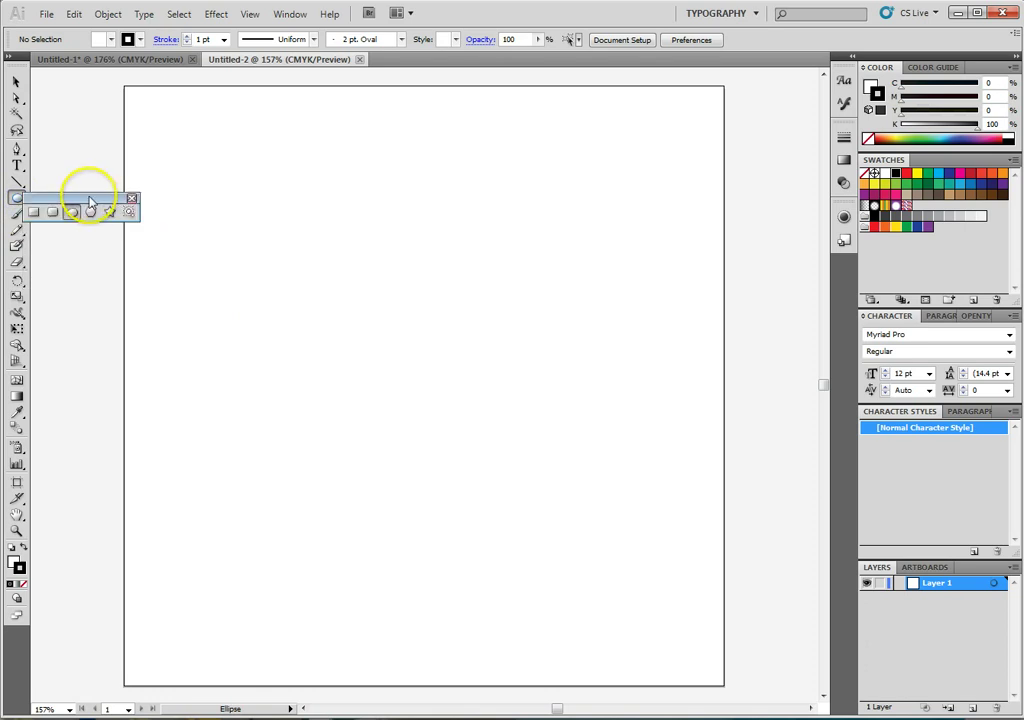
drag(90, 203, 133, 115)
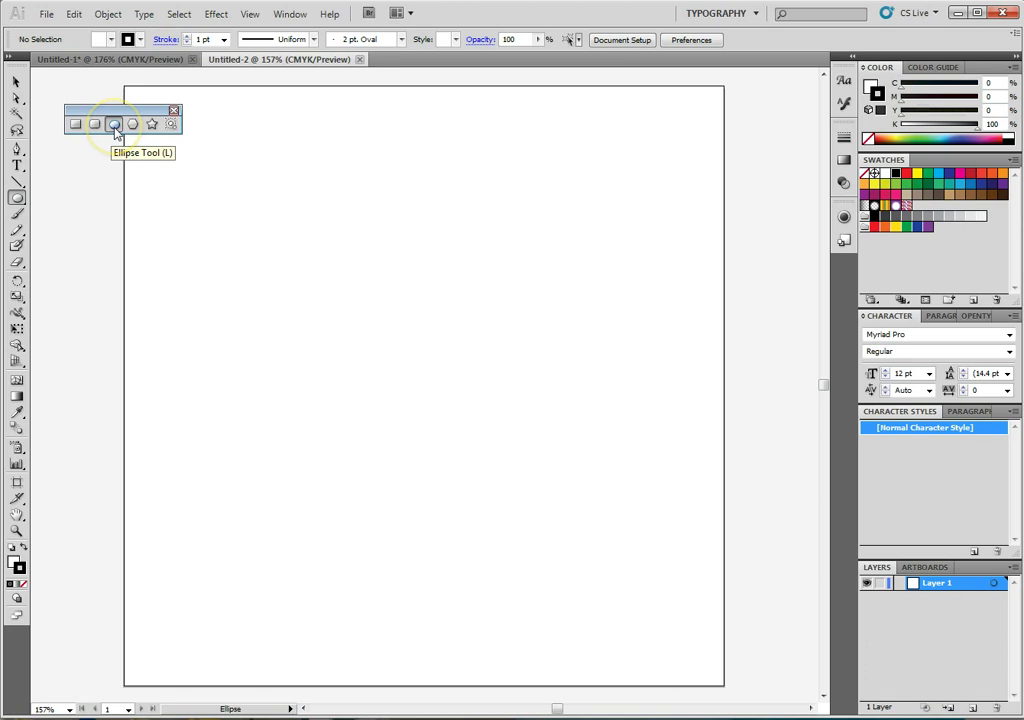
click(114, 126)
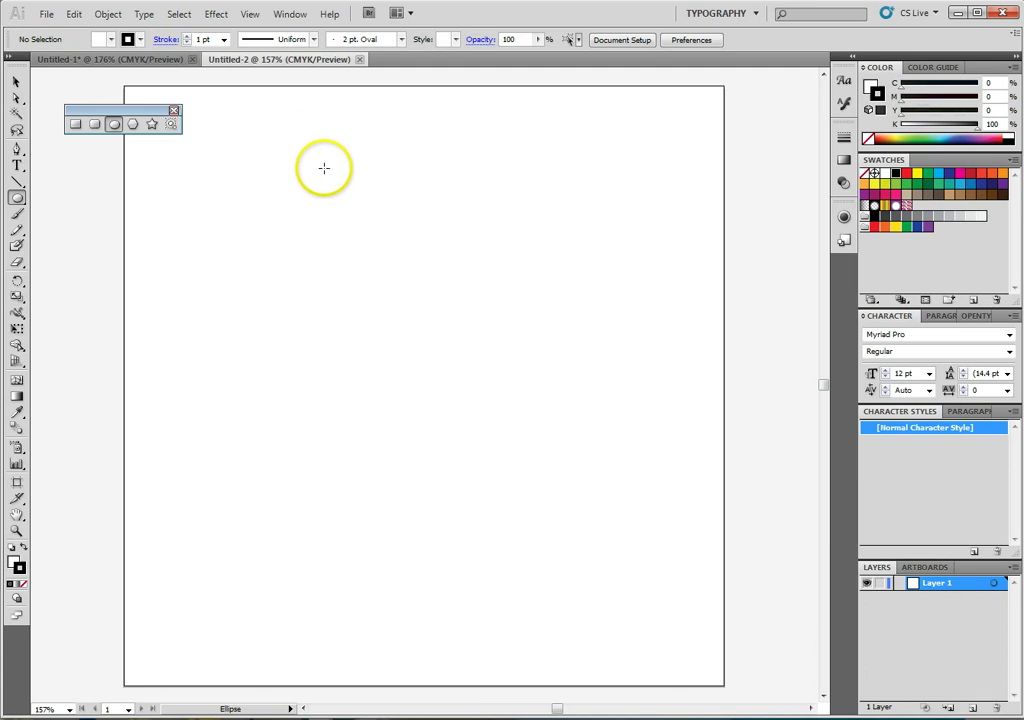
drag(303, 146, 569, 379)
Reshape the ellipse to about 233 × 175 px by raising its bottom and top anchor points and moving both side anchors slightly outward.
click(16, 98)
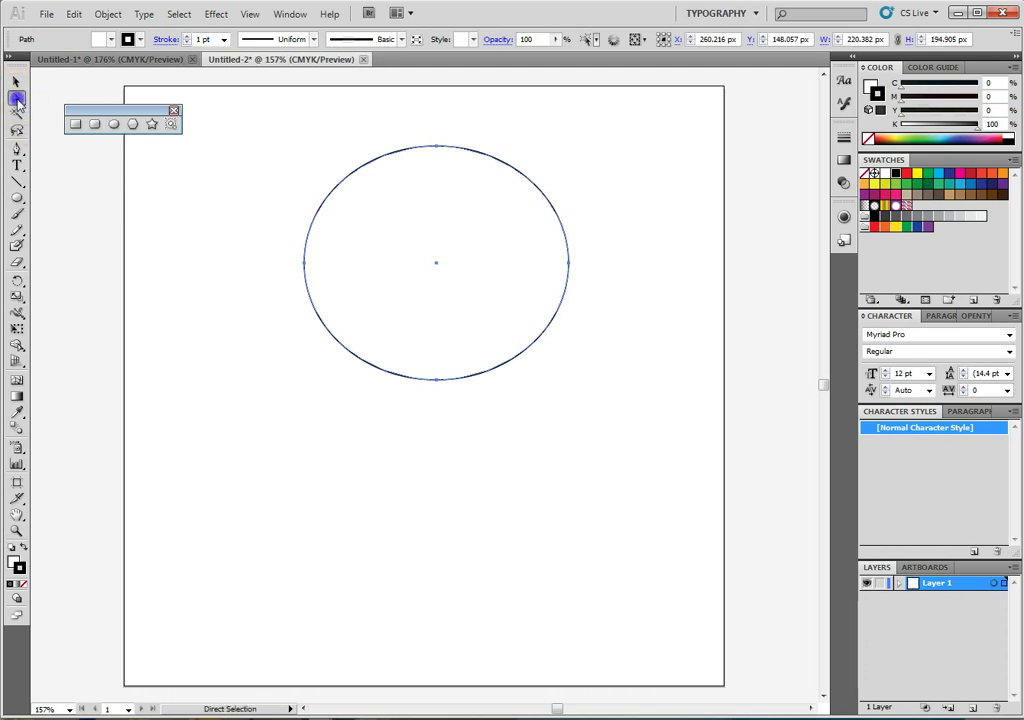
click(436, 384)
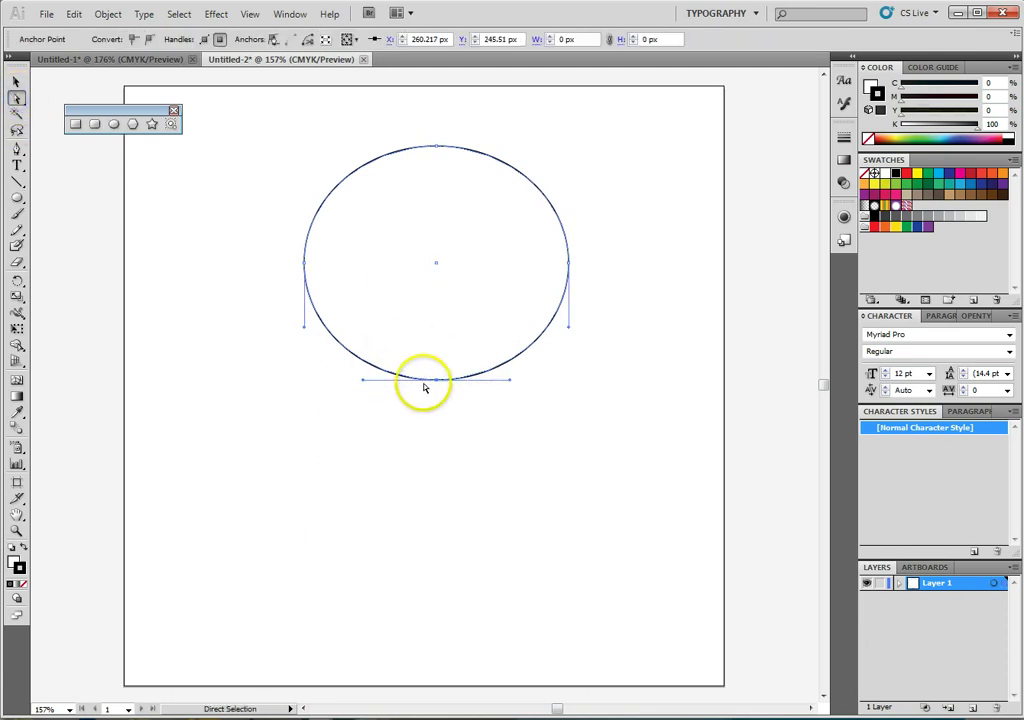
drag(437, 381, 434, 346)
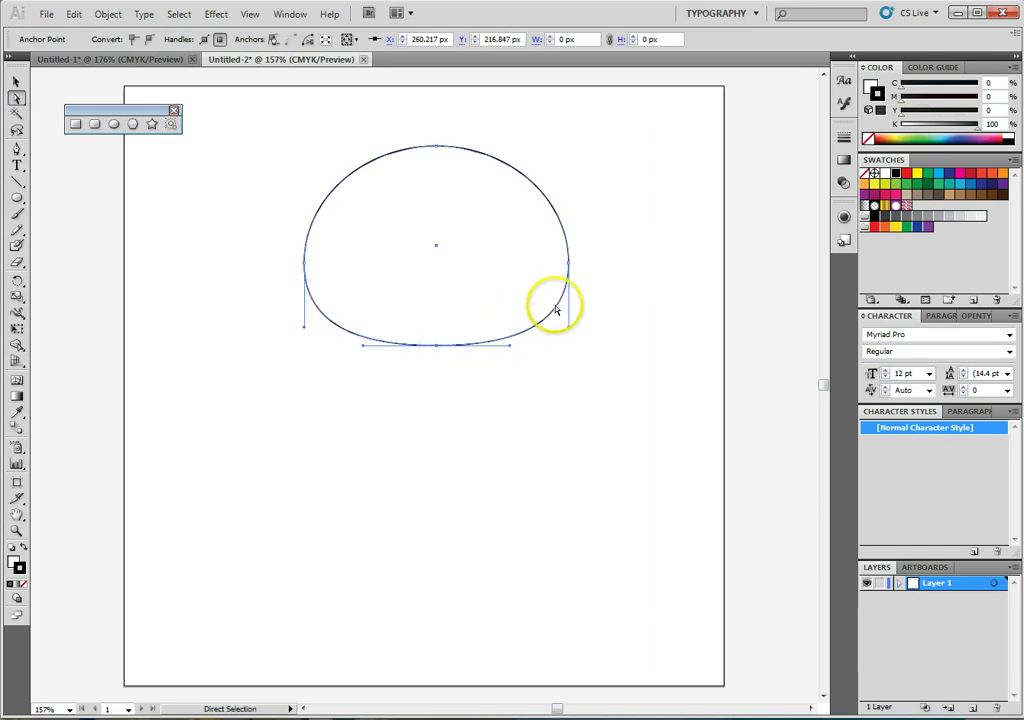
drag(568, 265, 574, 265)
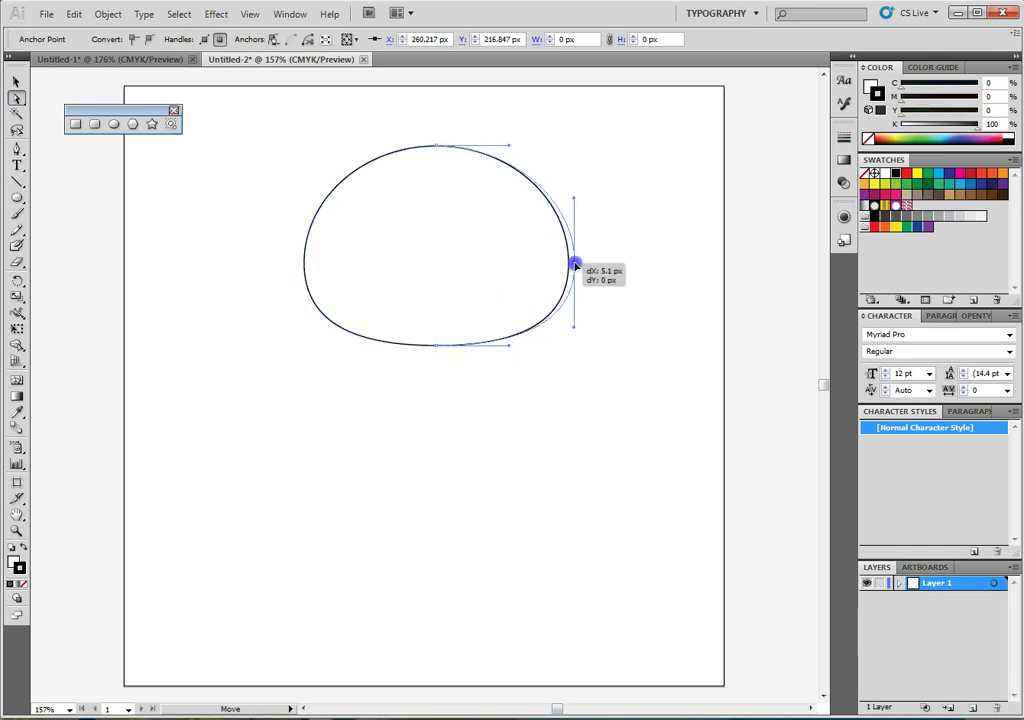
drag(299, 266, 295, 266)
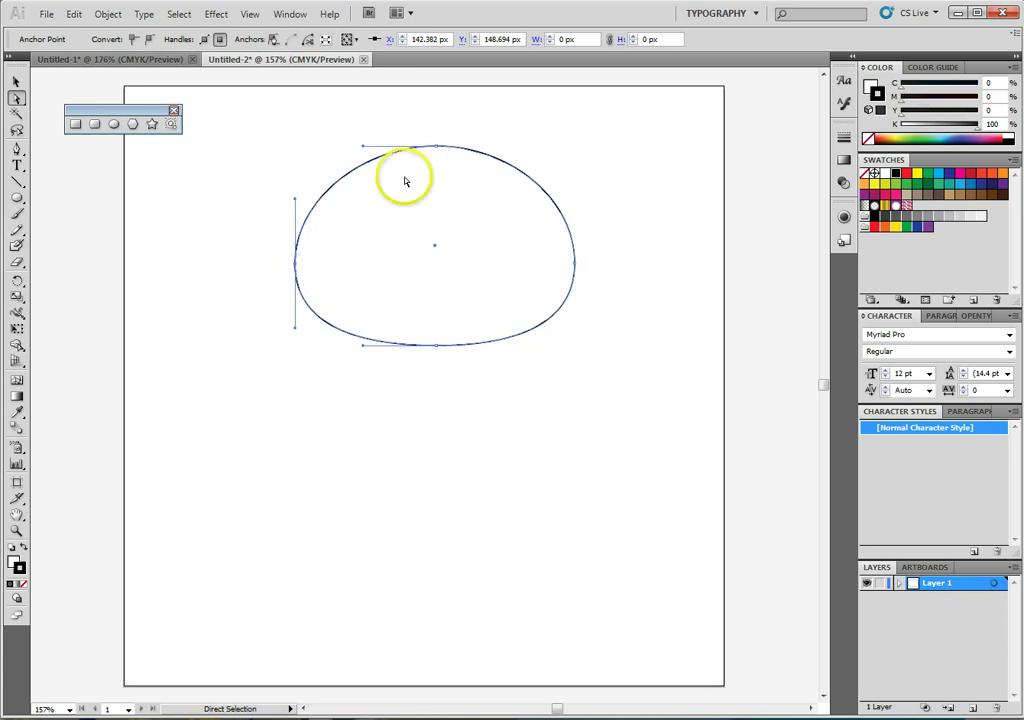
drag(437, 147, 435, 134)
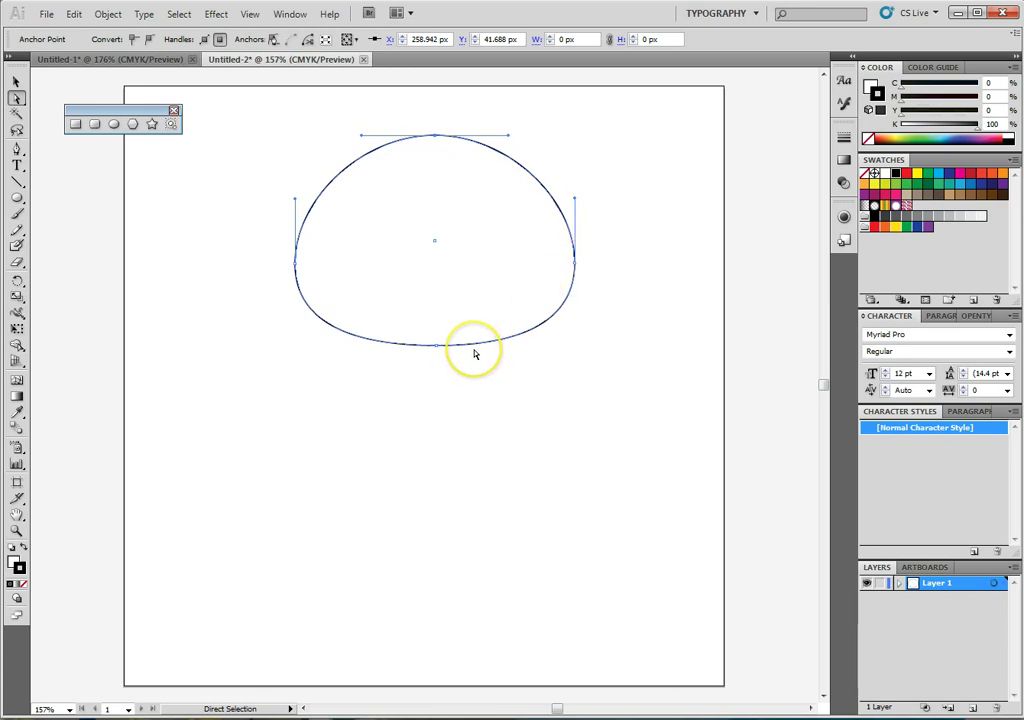
Pull the right anchor's lower handle down and inward with the Convert Anchor Point tool, independently of its upper handle.
click(574, 263)
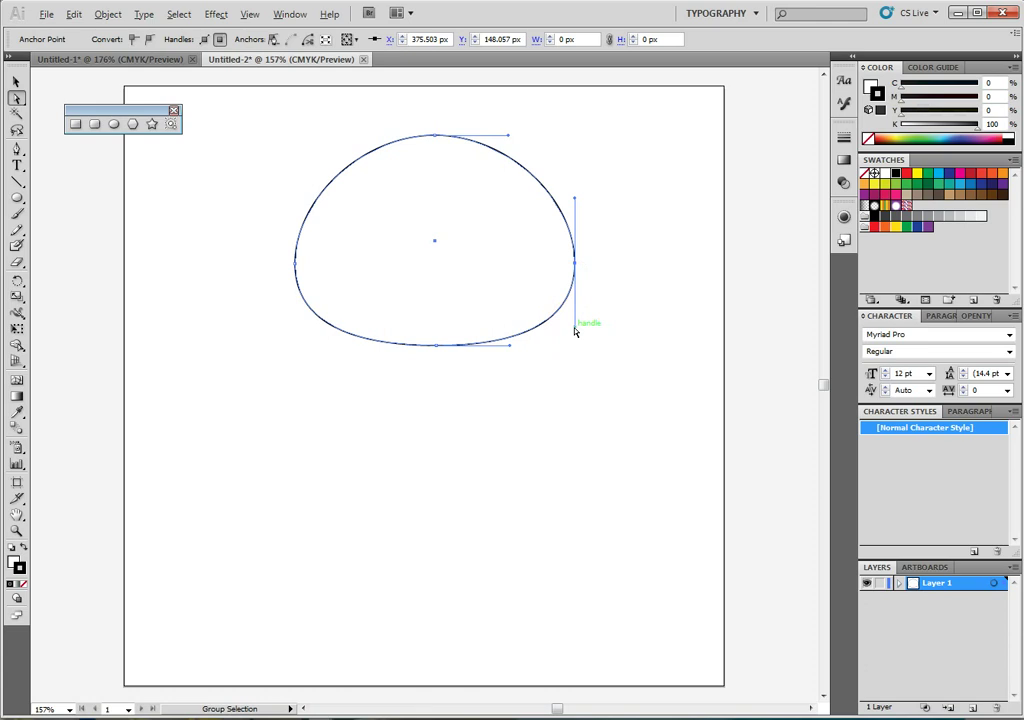
click(574, 330)
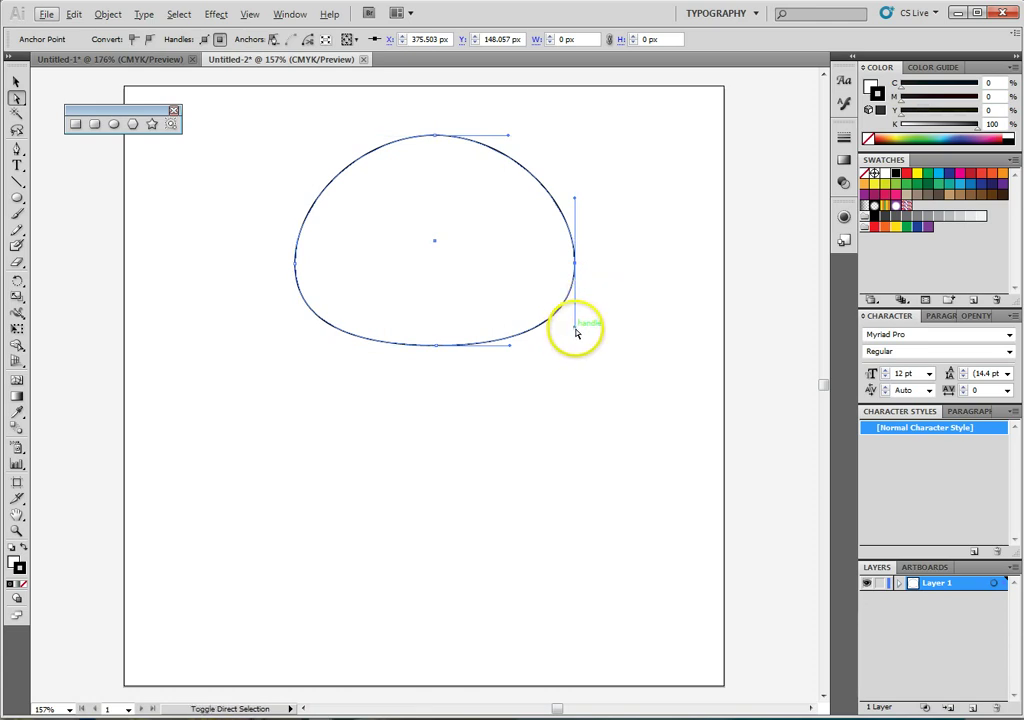
mouse_move(574, 330)
mouse_down()
mouse_move(555, 320)
mouse_move(575, 330)
mouse_up()
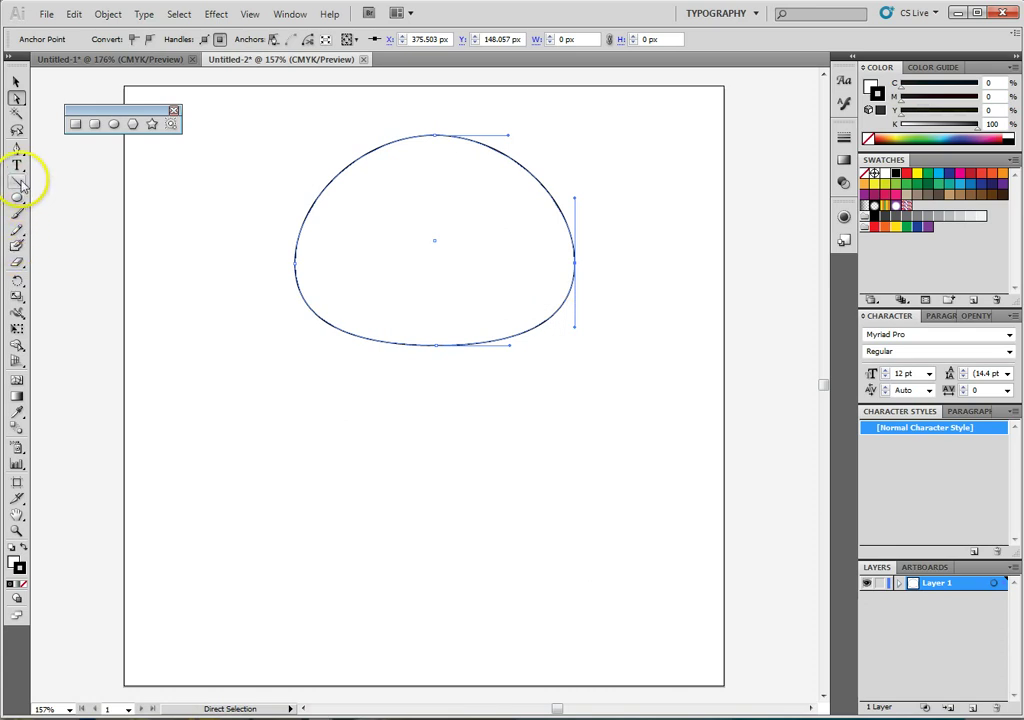
drag(19, 150, 78, 203)
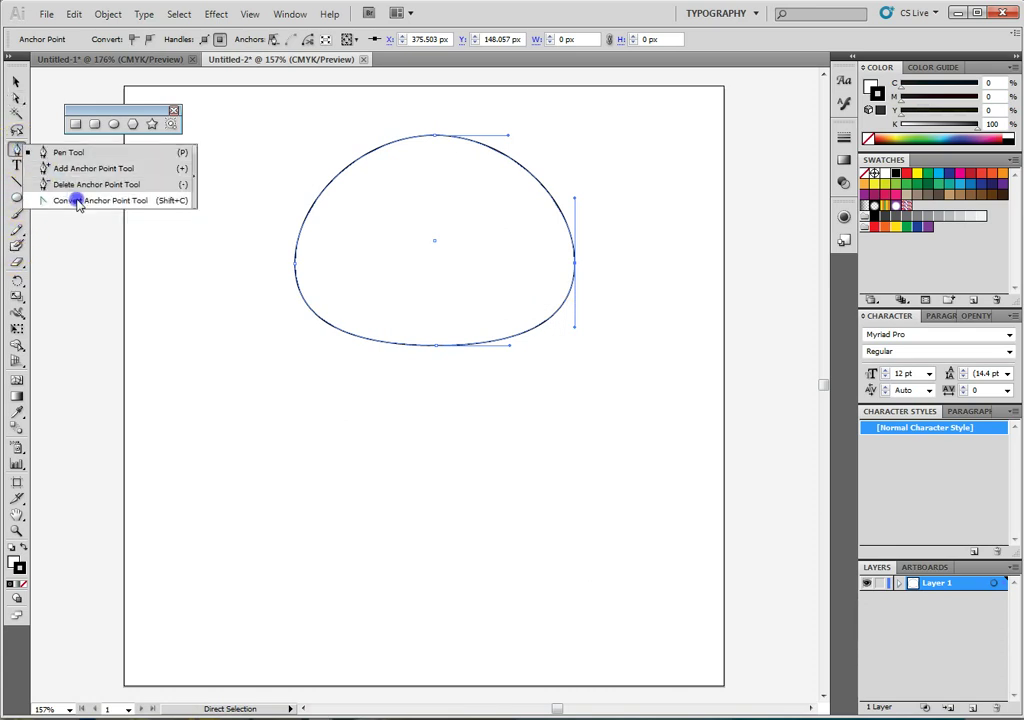
drag(78, 203, 80, 201)
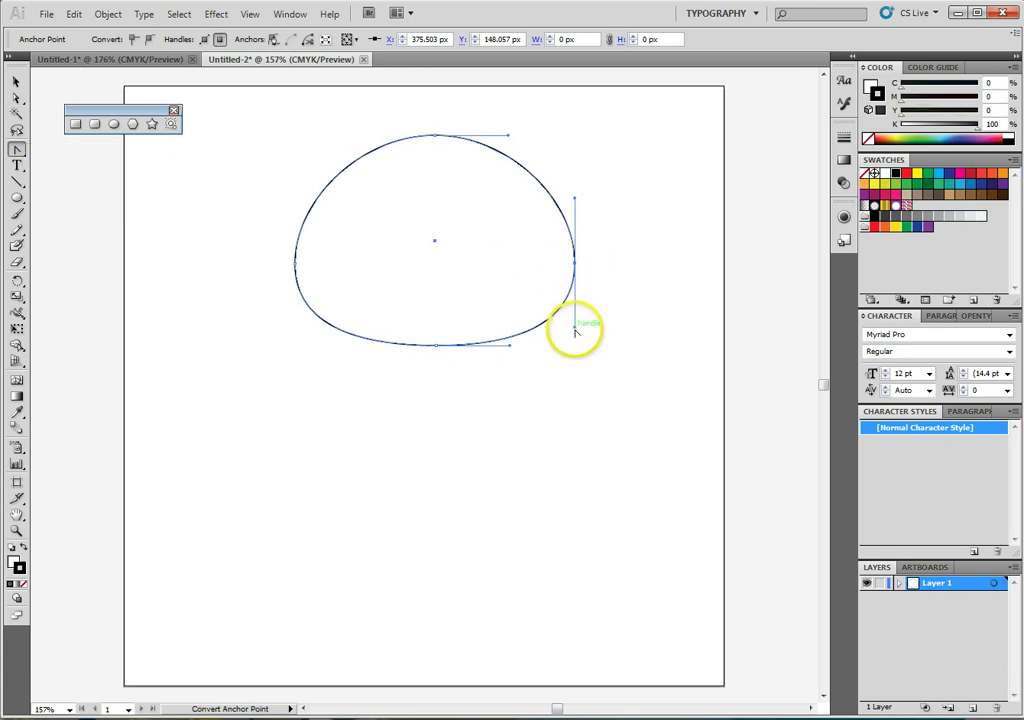
drag(575, 330, 555, 349)
click(592, 171)
click(568, 302)
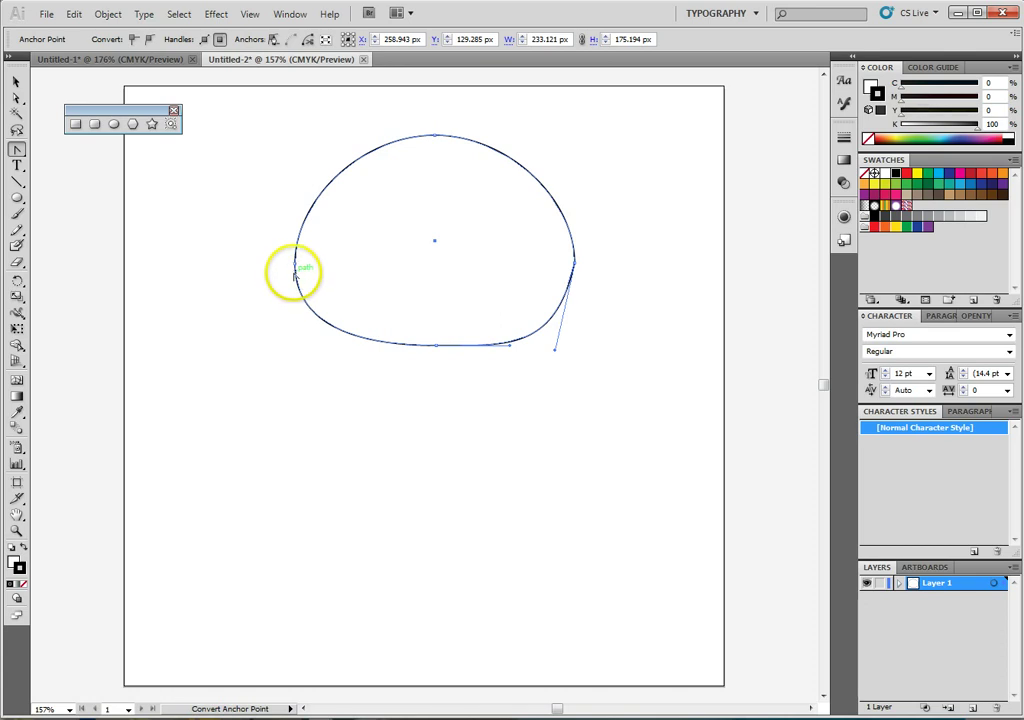
click(295, 264)
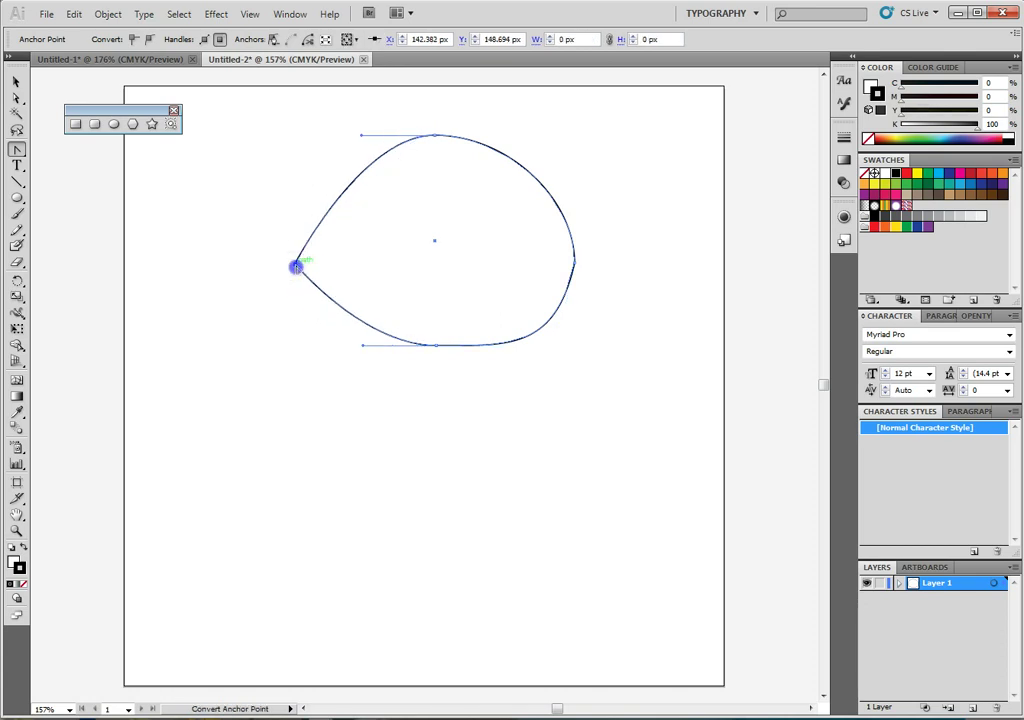
click(73, 14)
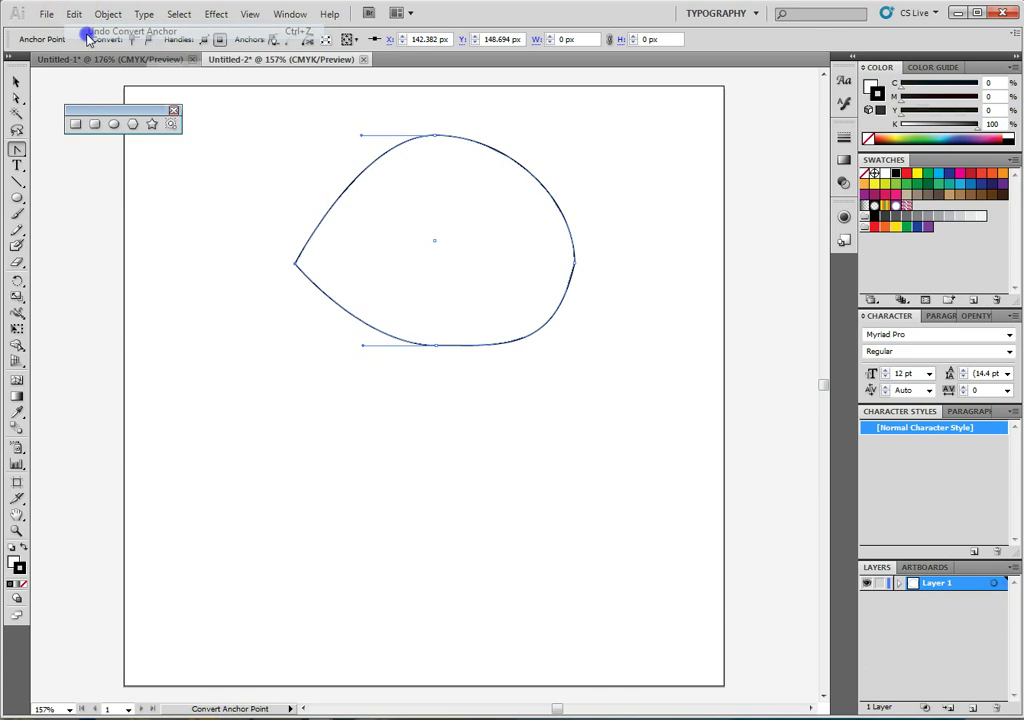
click(73, 14)
click(73, 14)
click(74, 15)
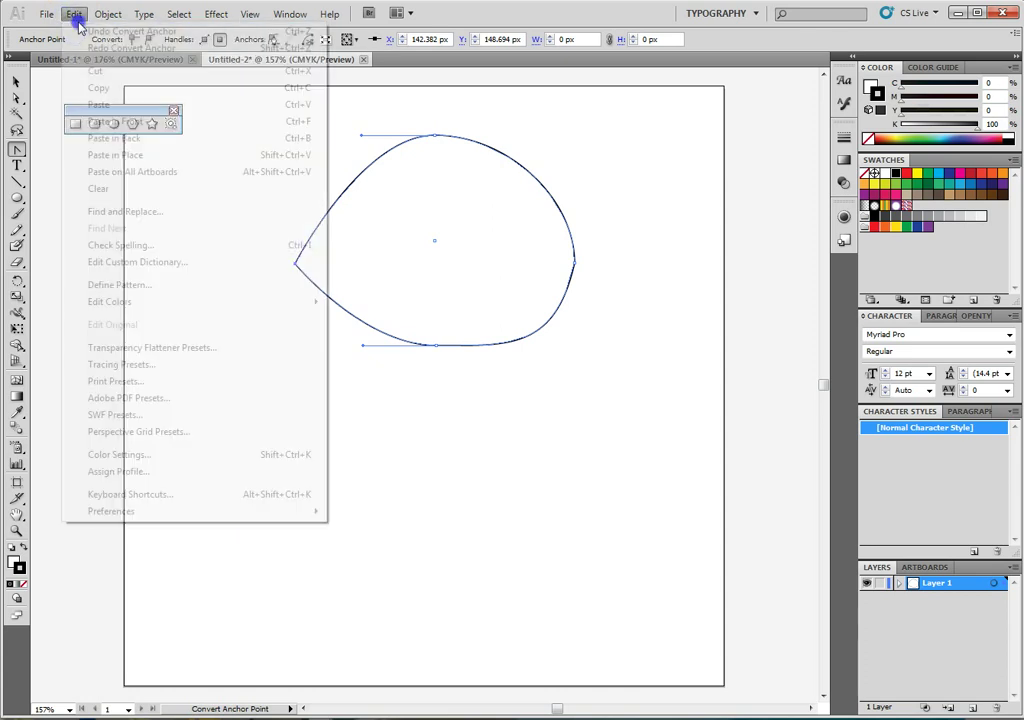
click(93, 47)
click(76, 15)
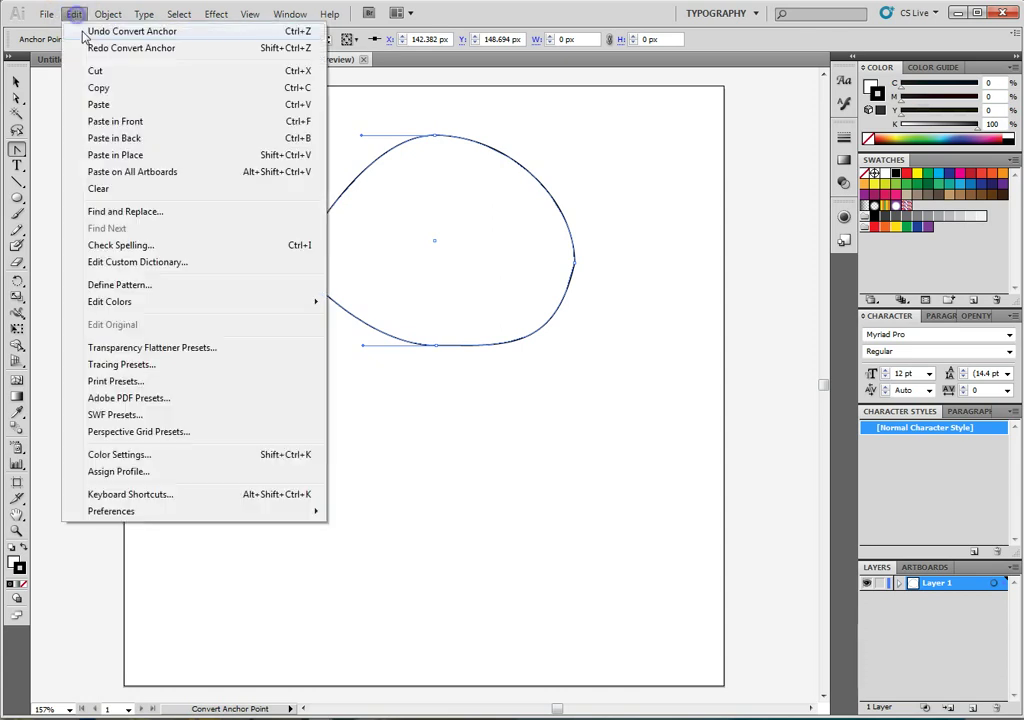
click(86, 31)
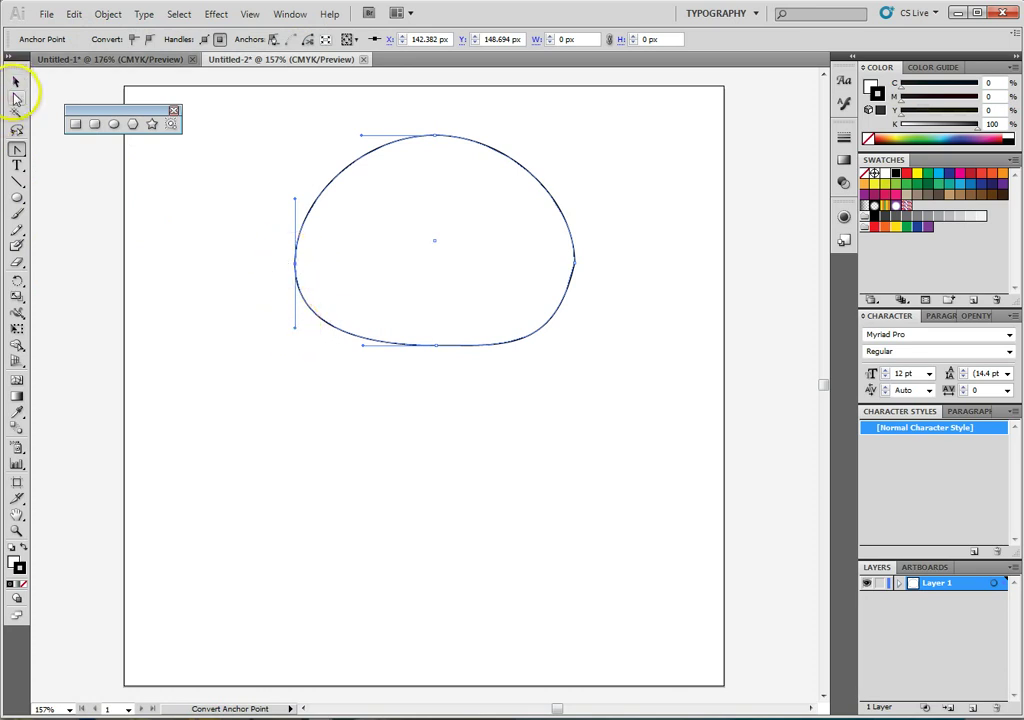
Pull the dome's left anchor's lower handle down and inward with the Convert Anchor Point tool, mirroring the right side.
click(16, 97)
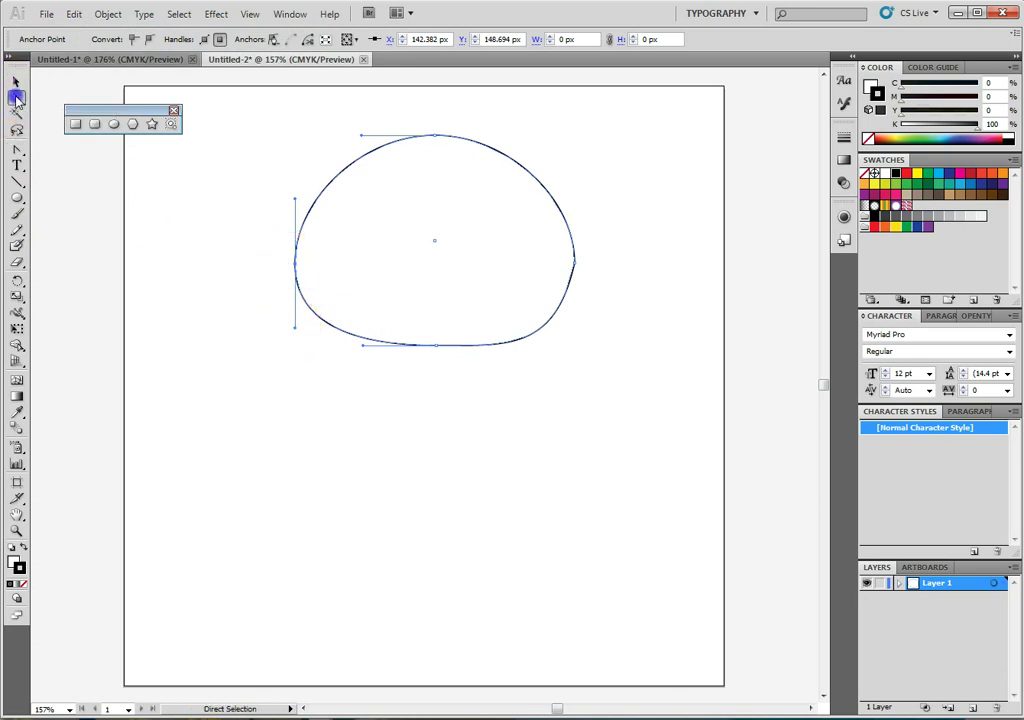
click(293, 264)
click(17, 150)
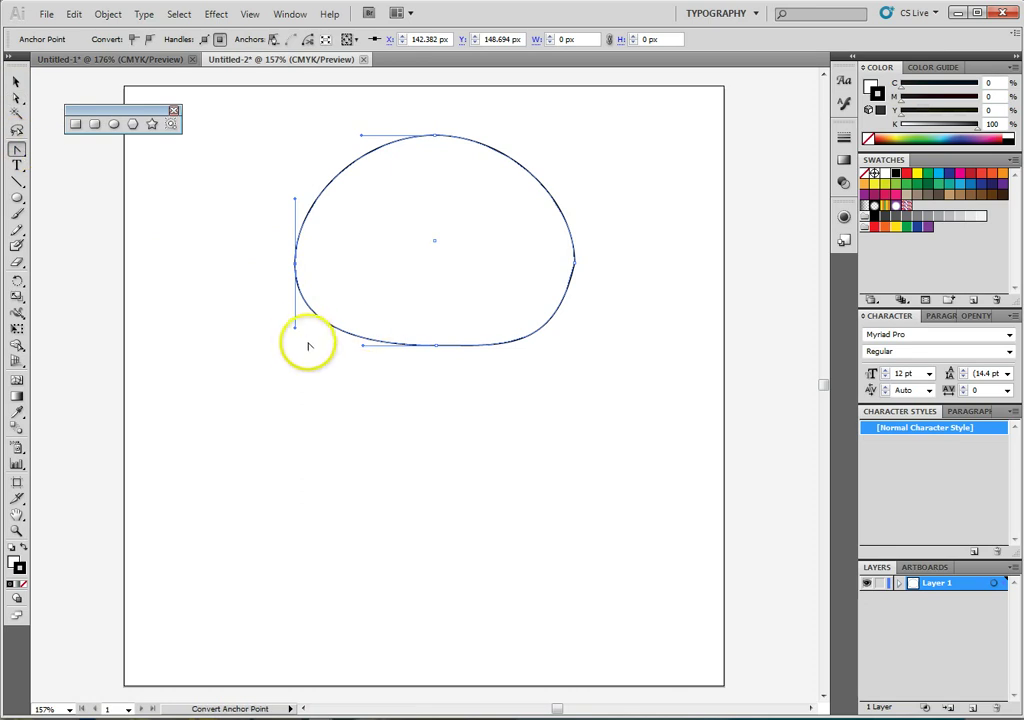
drag(305, 332, 322, 347)
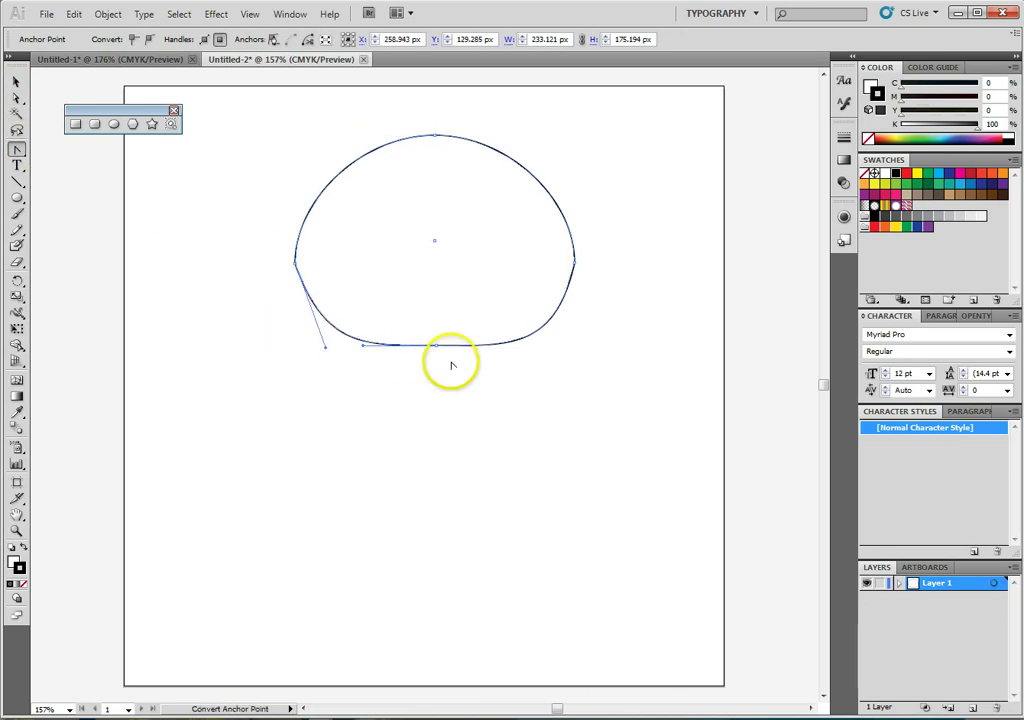
Move the finished dome shape up near the artboard's top edge, slightly right of centre, and deselect it.
click(16, 81)
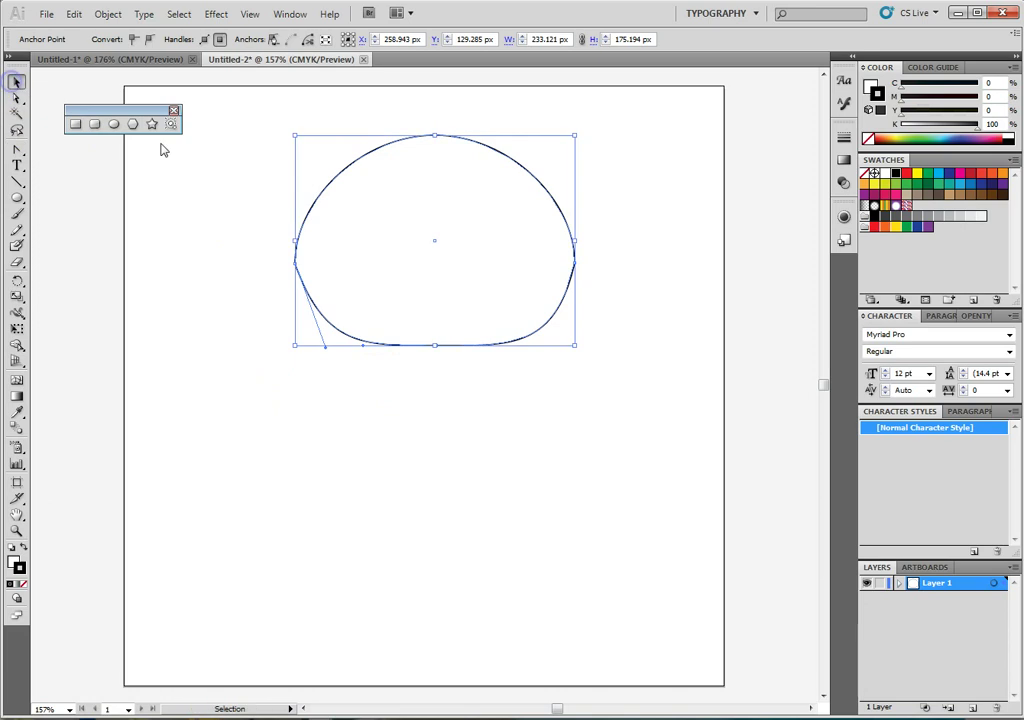
click(518, 483)
mouse_move(512, 296)
mouse_down()
mouse_move(487, 299)
mouse_move(523, 288)
mouse_move(495, 298)
mouse_move(513, 293)
mouse_up()
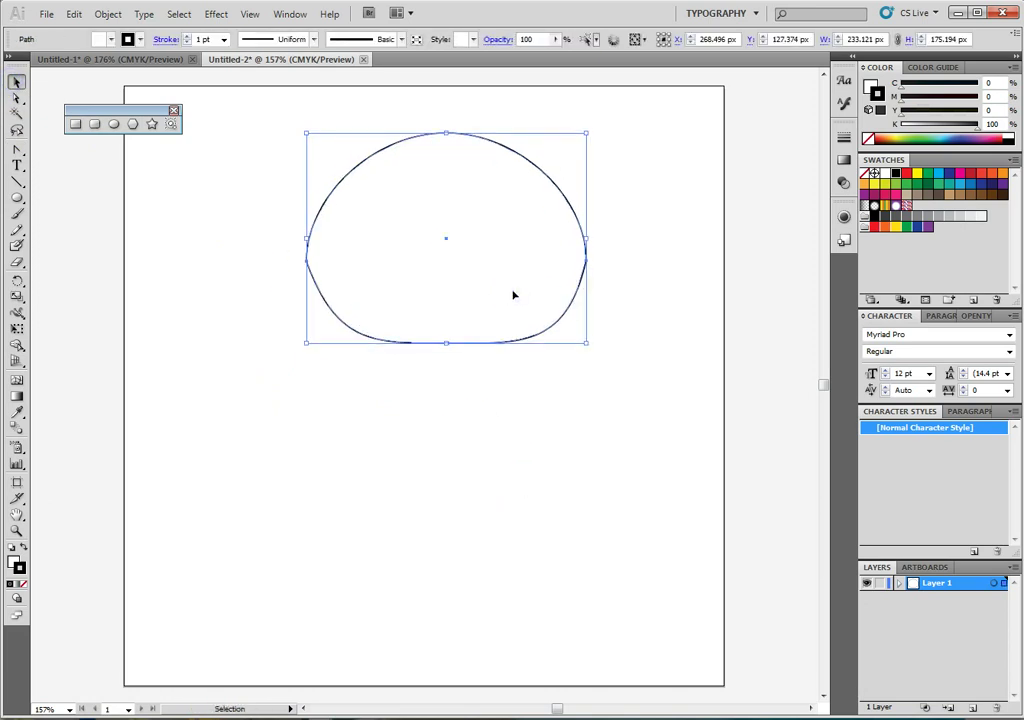
click(513, 283)
drag(511, 282, 502, 264)
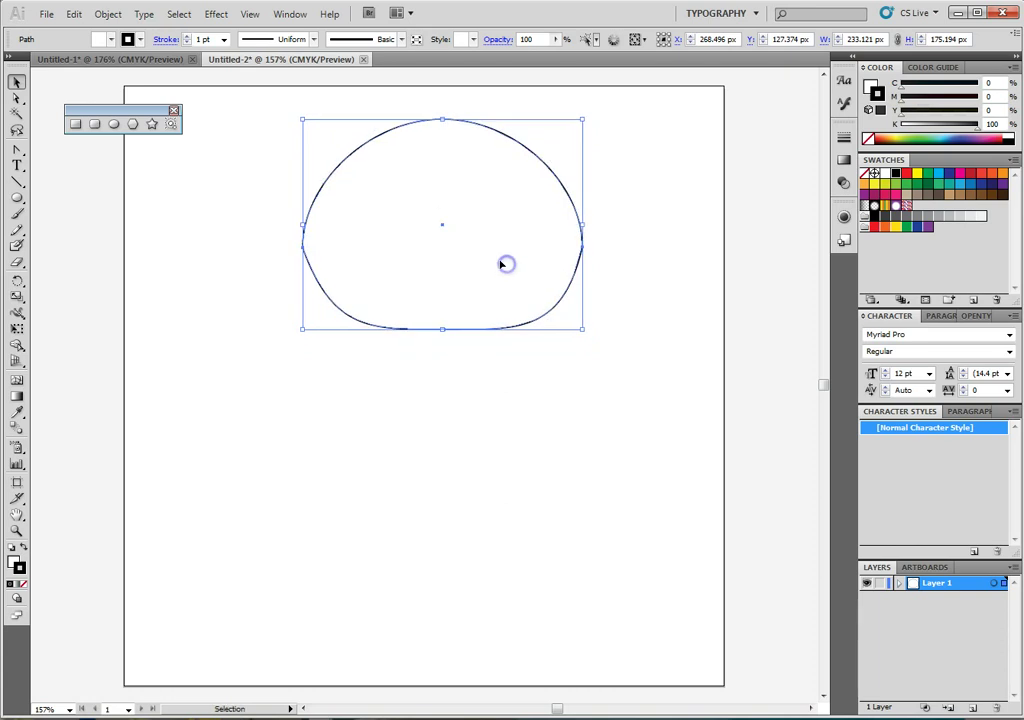
click(487, 411)
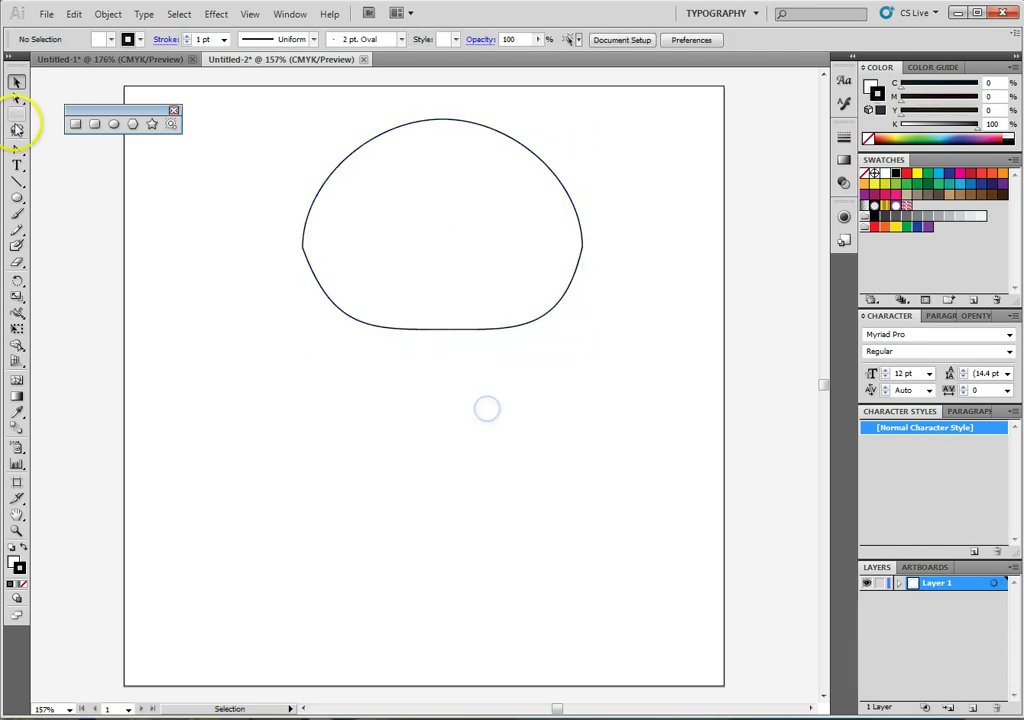
Draw a second ellipse about 245 × 203 px and position it directly beneath the dome shape.
click(112, 125)
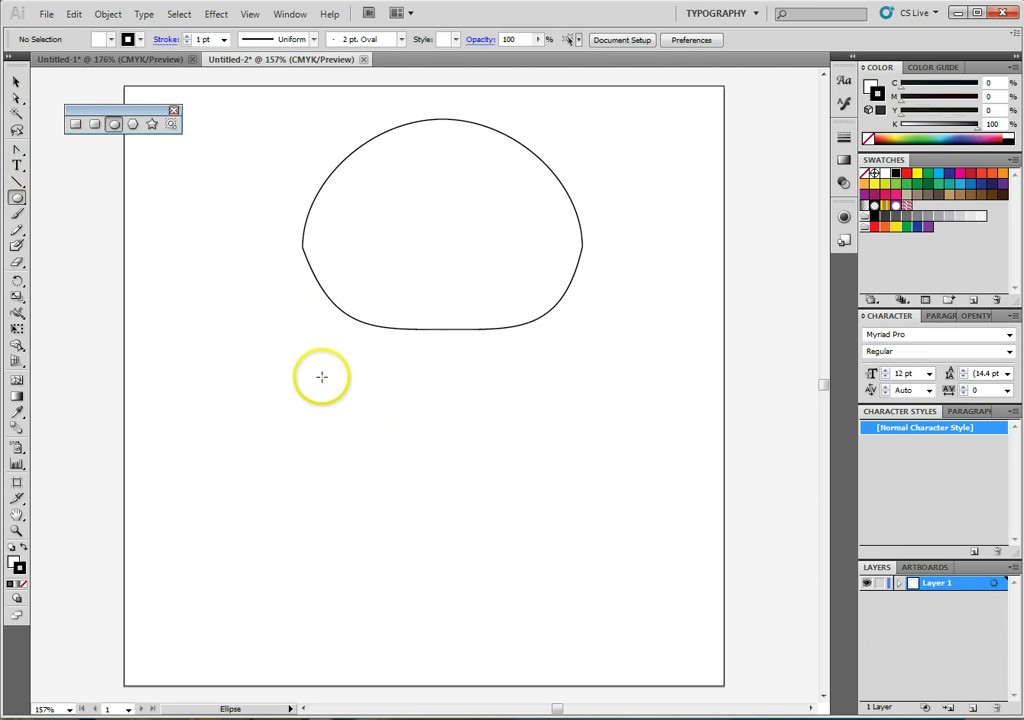
drag(322, 376, 614, 590)
drag(590, 609, 623, 619)
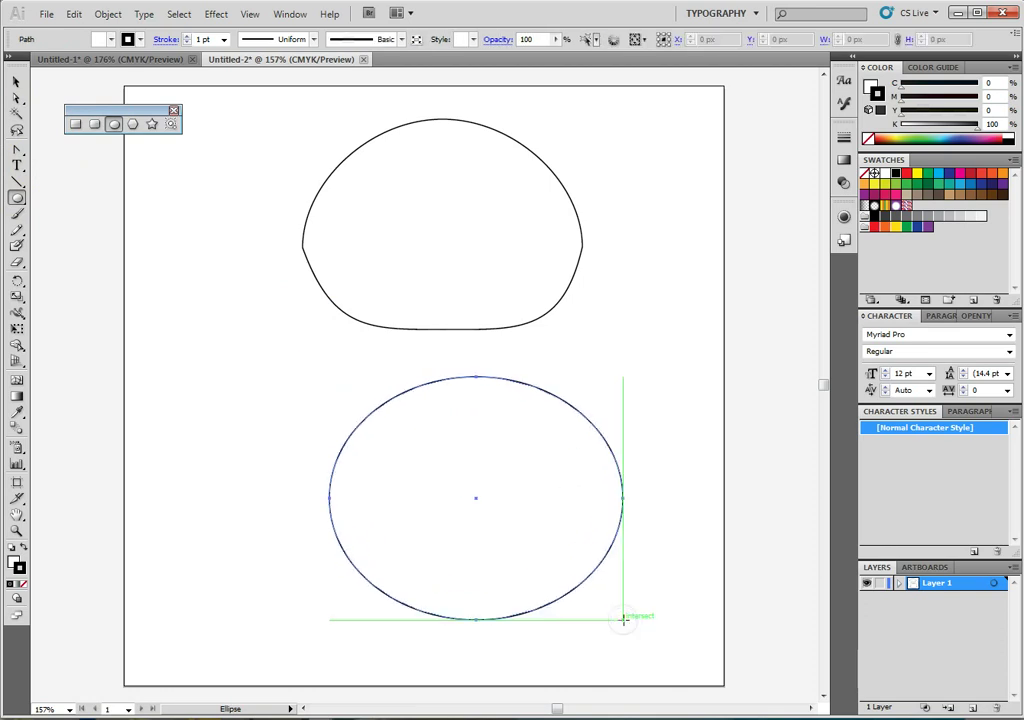
click(16, 81)
drag(418, 441, 404, 438)
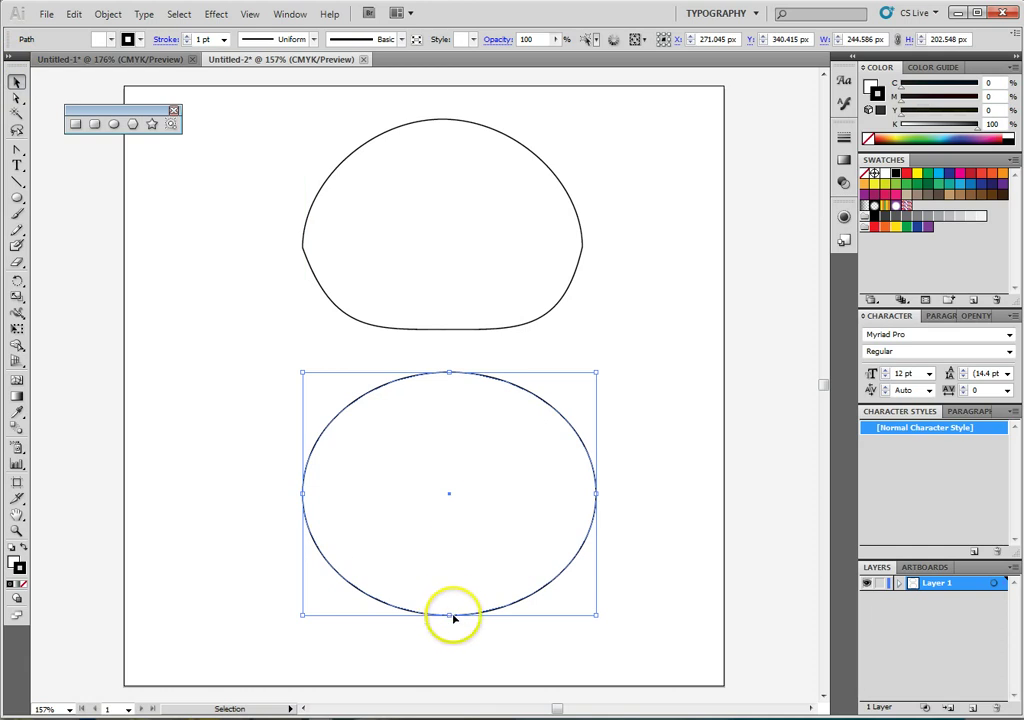
Reshape the lower ellipse by raising its bottom anchor to about Y 414 px and its top anchor to about Y 217 px.
click(17, 100)
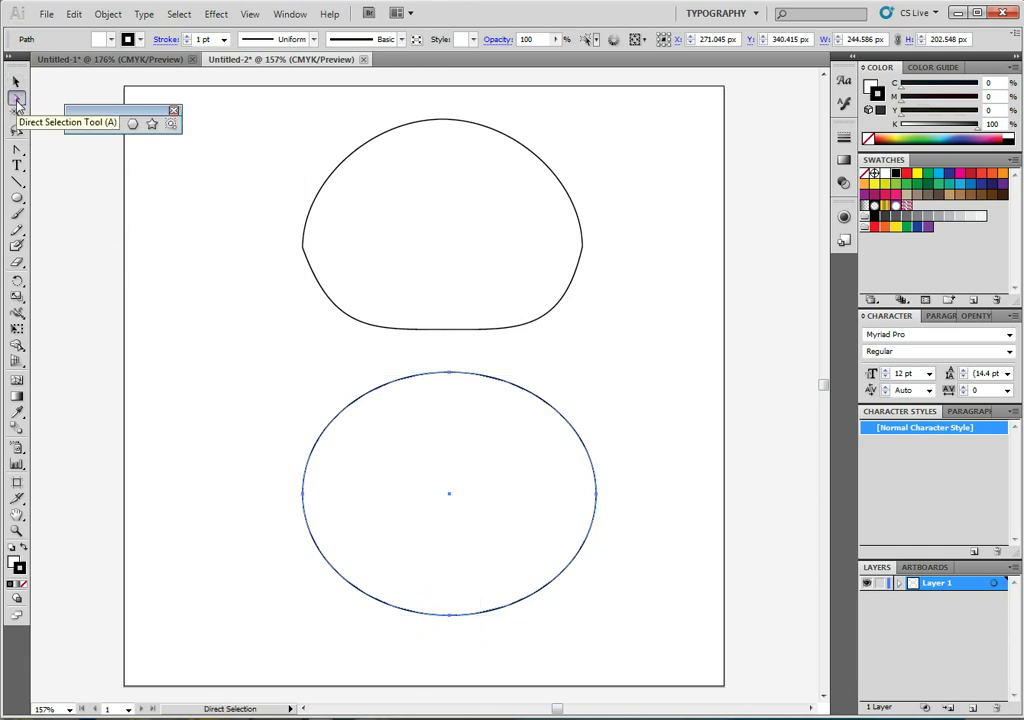
click(451, 615)
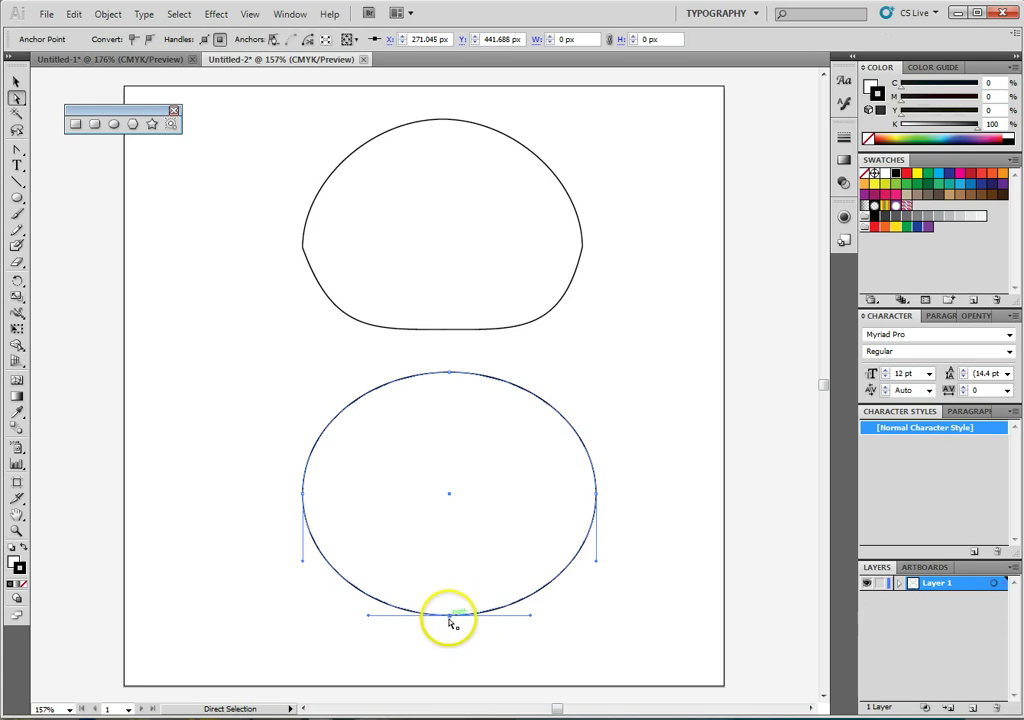
drag(450, 615, 451, 583)
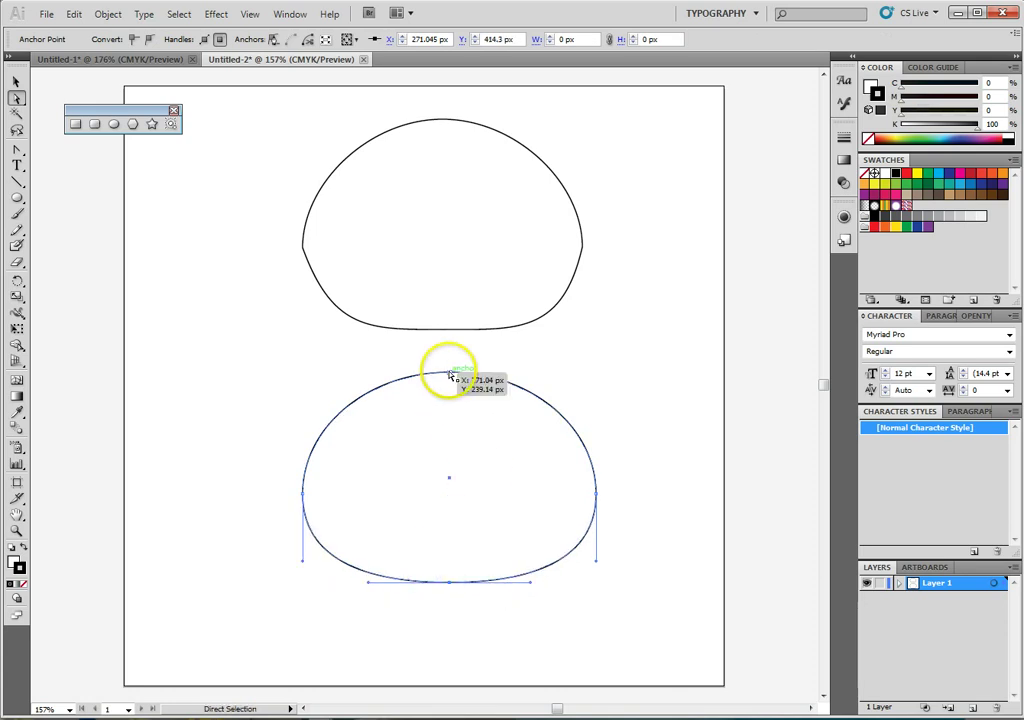
drag(450, 375, 448, 348)
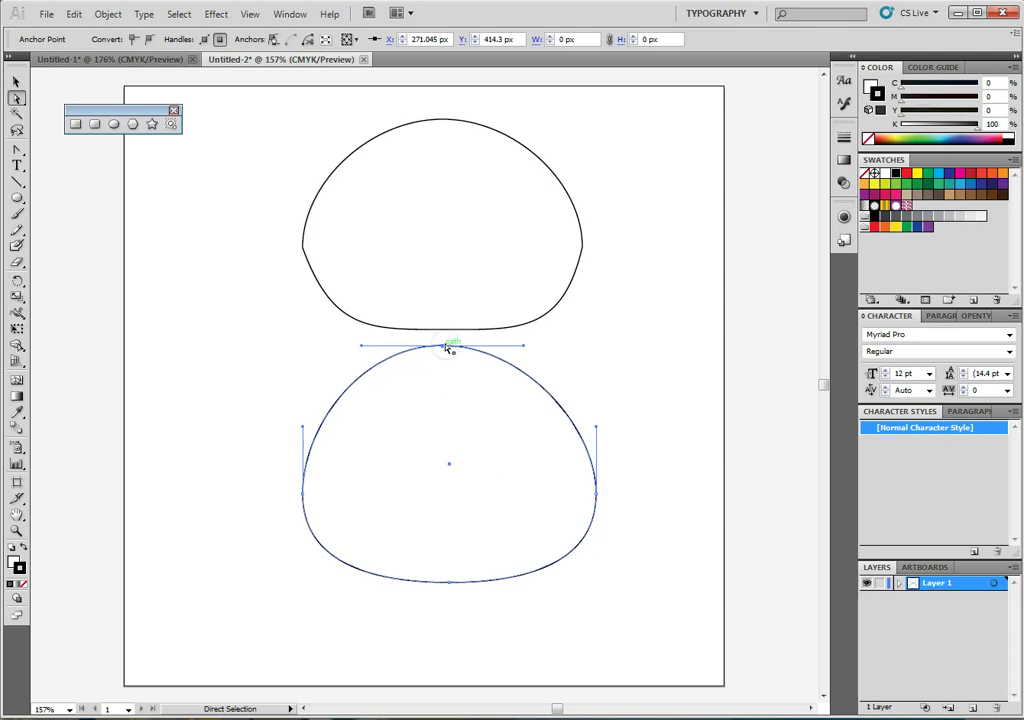
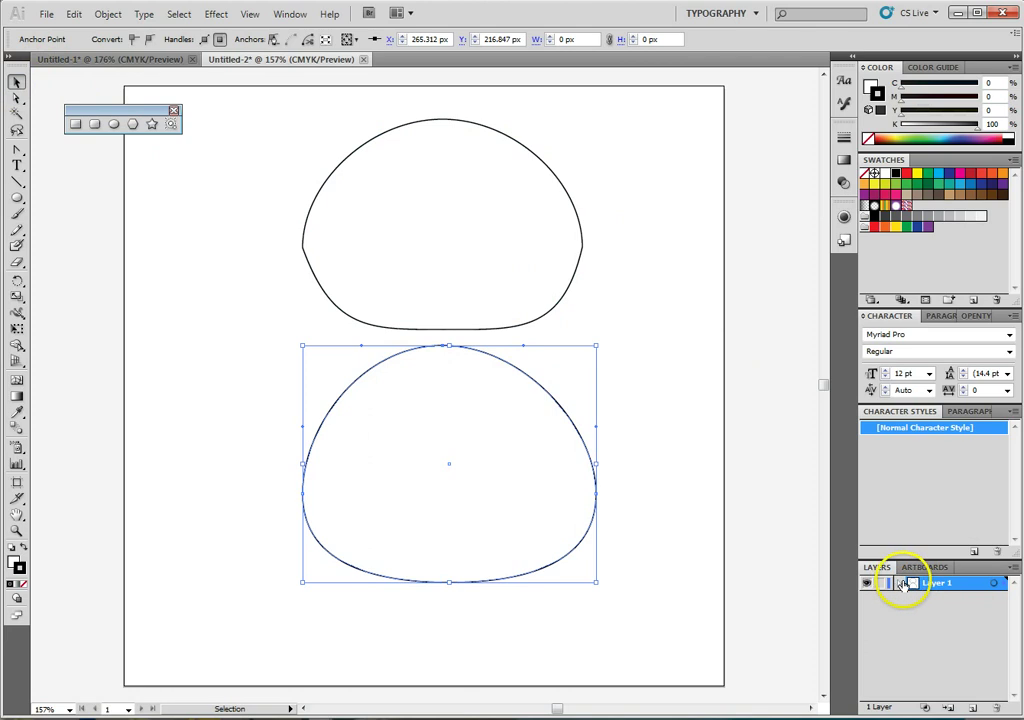
Expand Layer 1, toggle the upper path's visibility to identify it, and rename it fatbody.
click(899, 585)
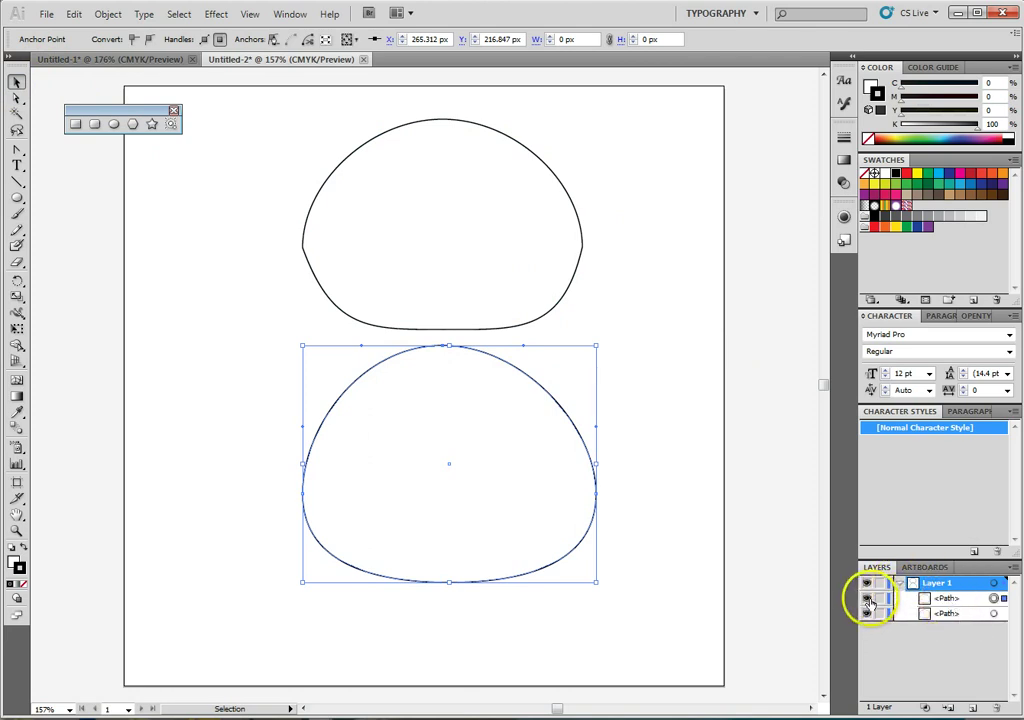
click(867, 598)
click(867, 598)
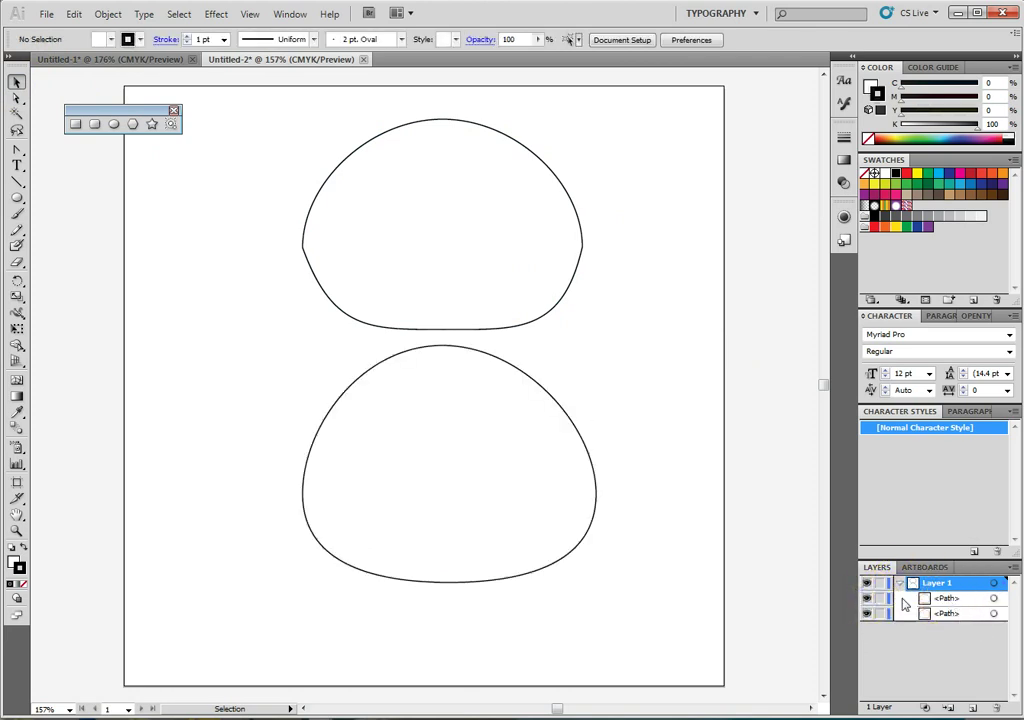
double_click(950, 600)
text(fatb)
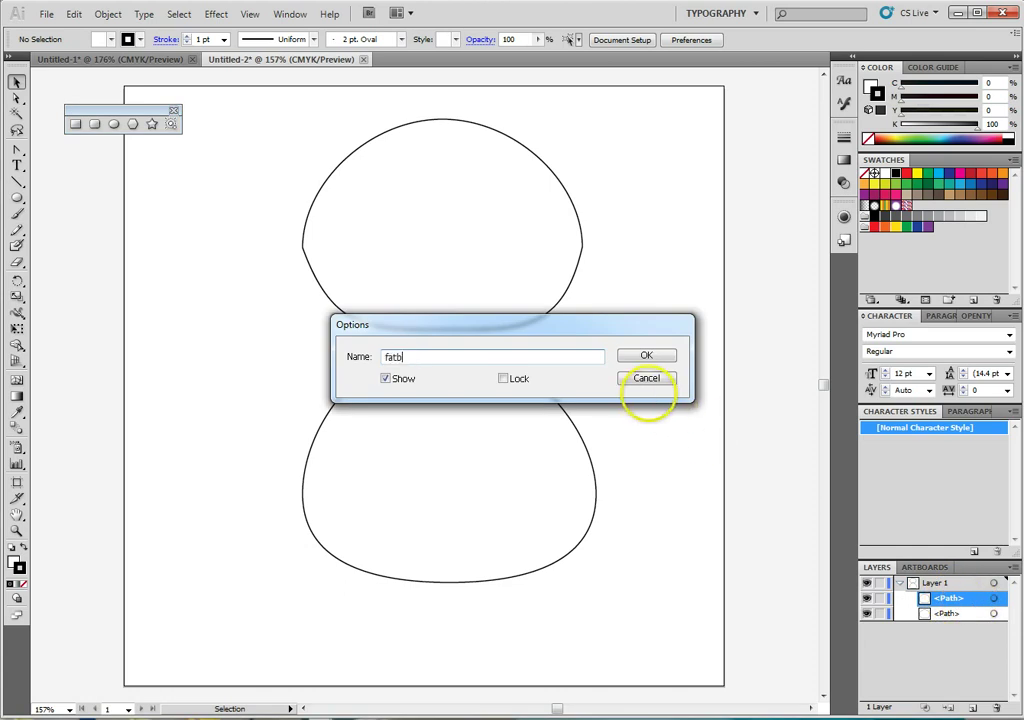
text(ody)
key(Return)
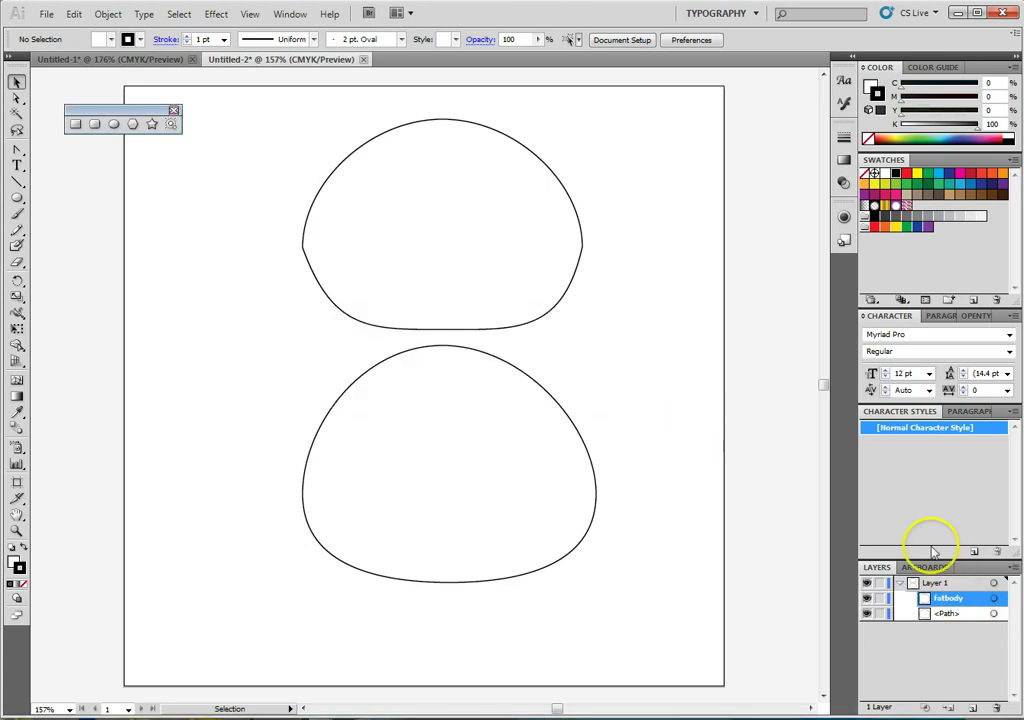
Identify the remaining unnamed path by toggling its visibility and rename it head.
click(942, 613)
click(867, 613)
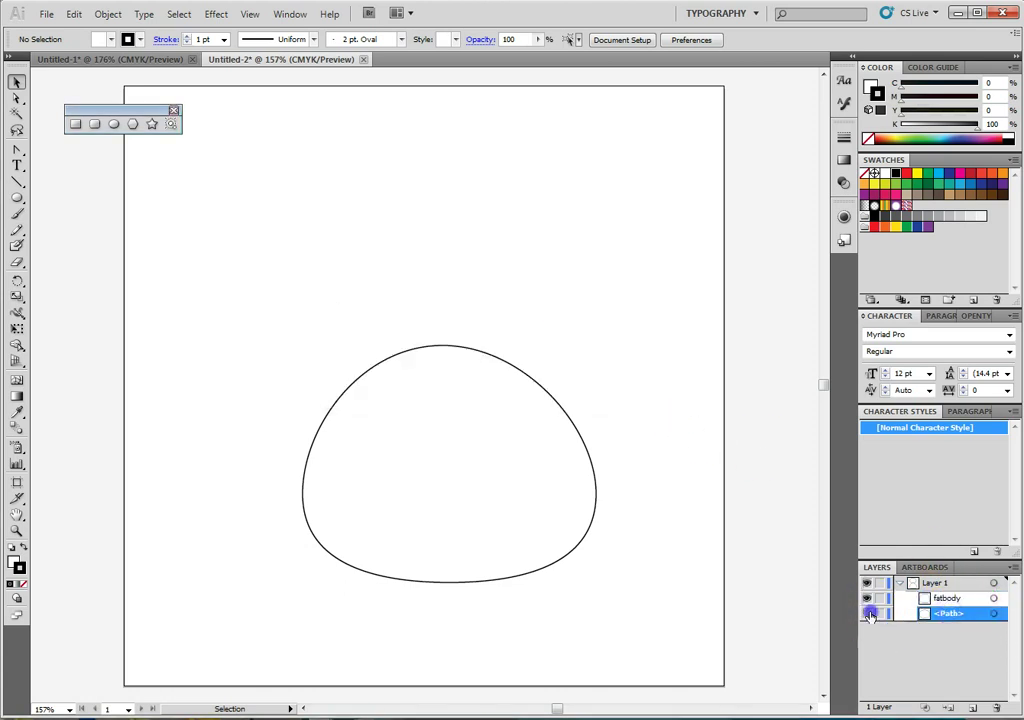
click(867, 613)
double_click(942, 614)
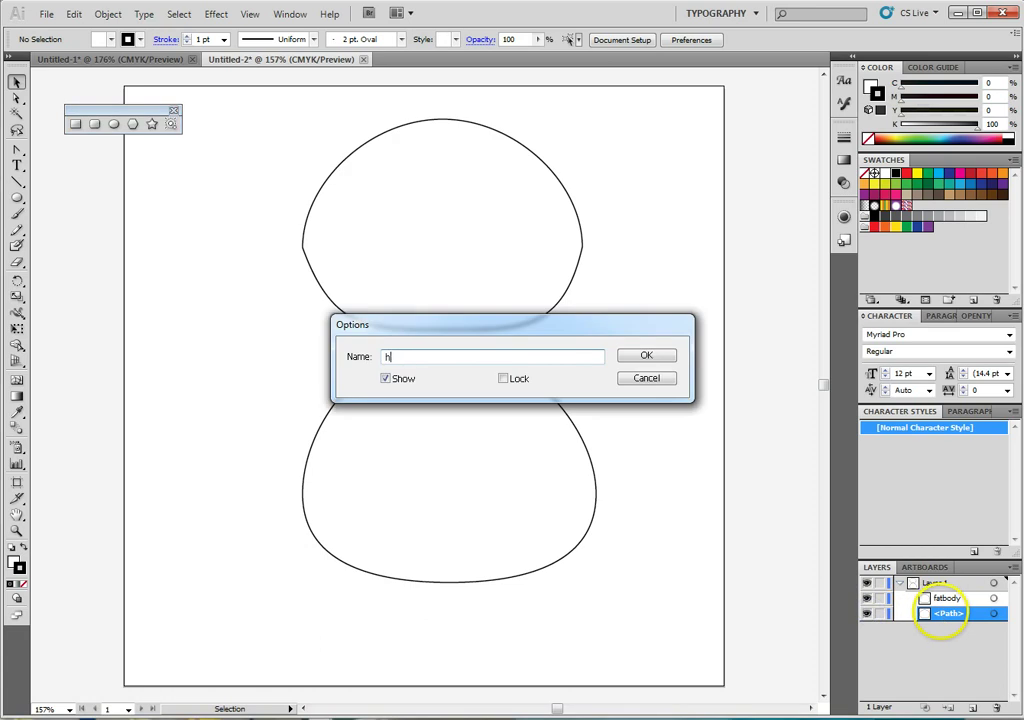
key(Return)
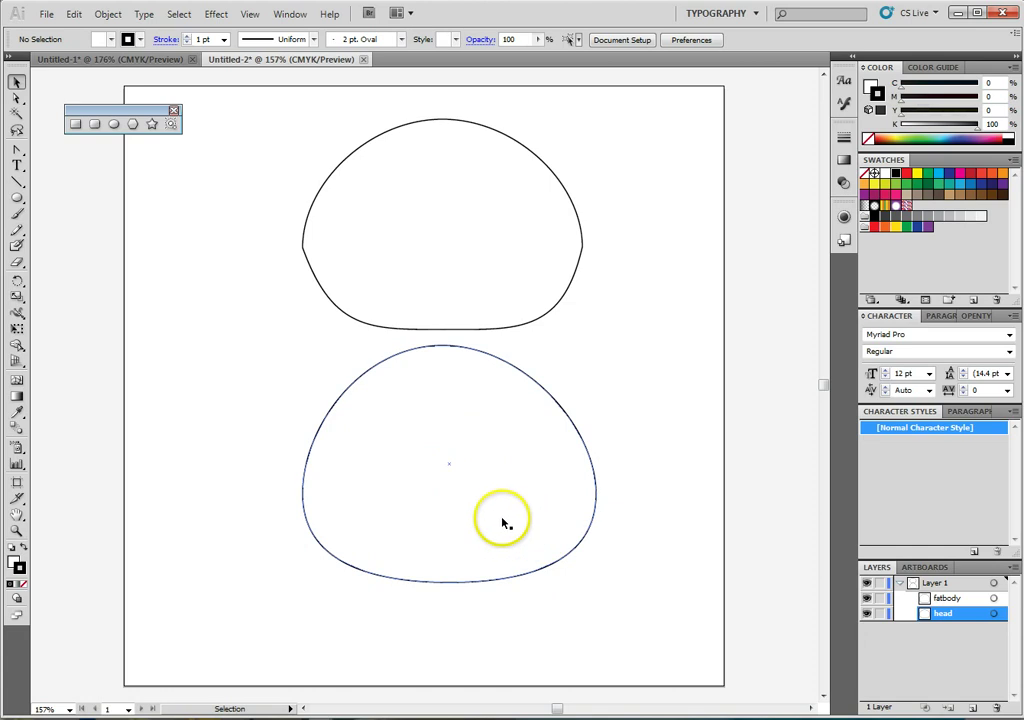
Place a trial duplicate of the fatbody shape beside the original, move the two apart and delete the duplicate.
drag(384, 508, 434, 521)
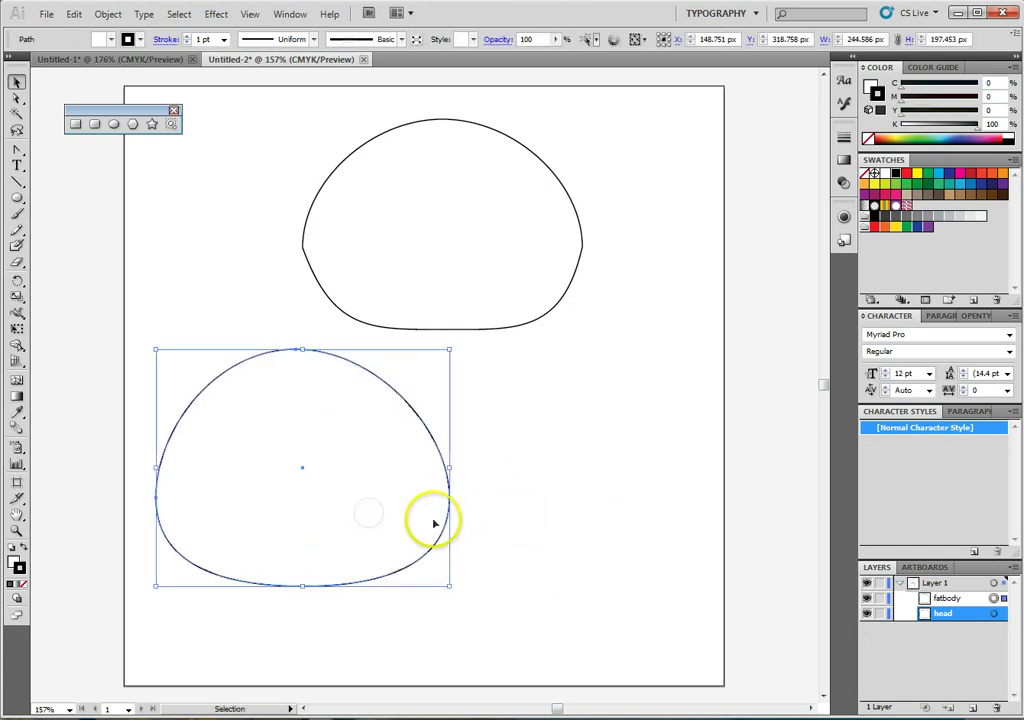
click(947, 599)
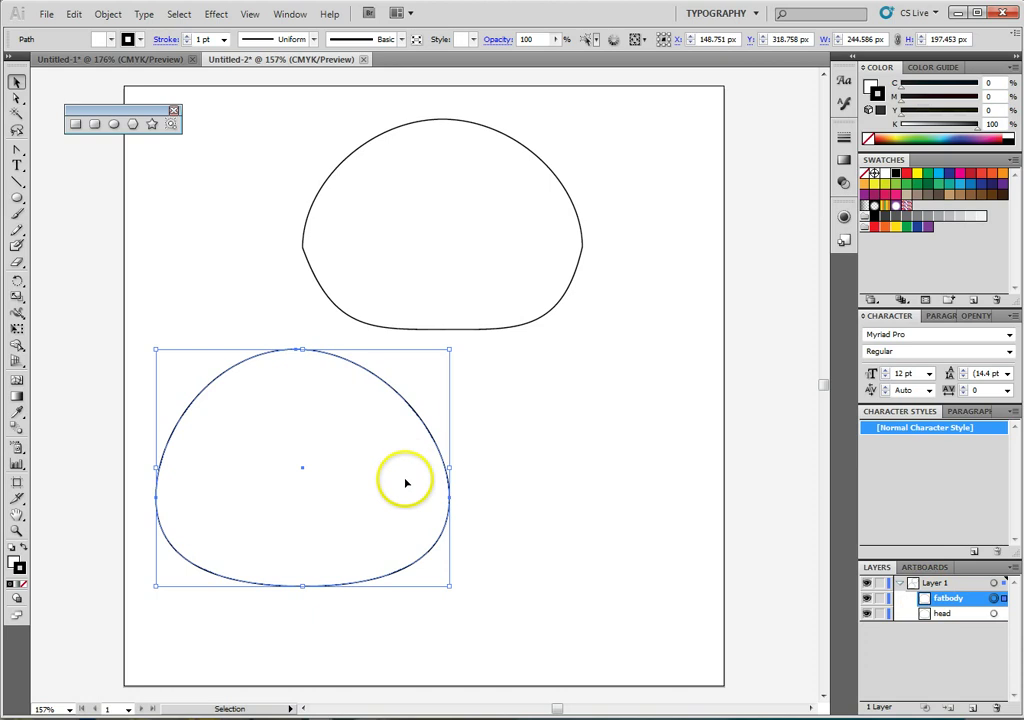
drag(363, 496, 662, 504)
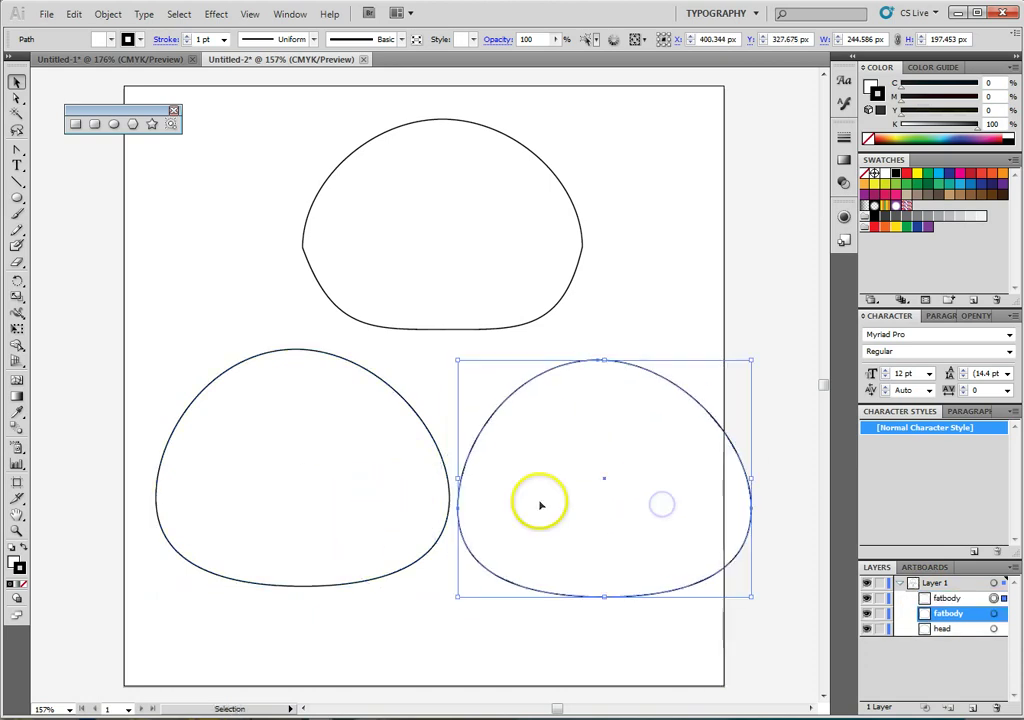
drag(430, 504, 316, 449)
drag(622, 491, 555, 509)
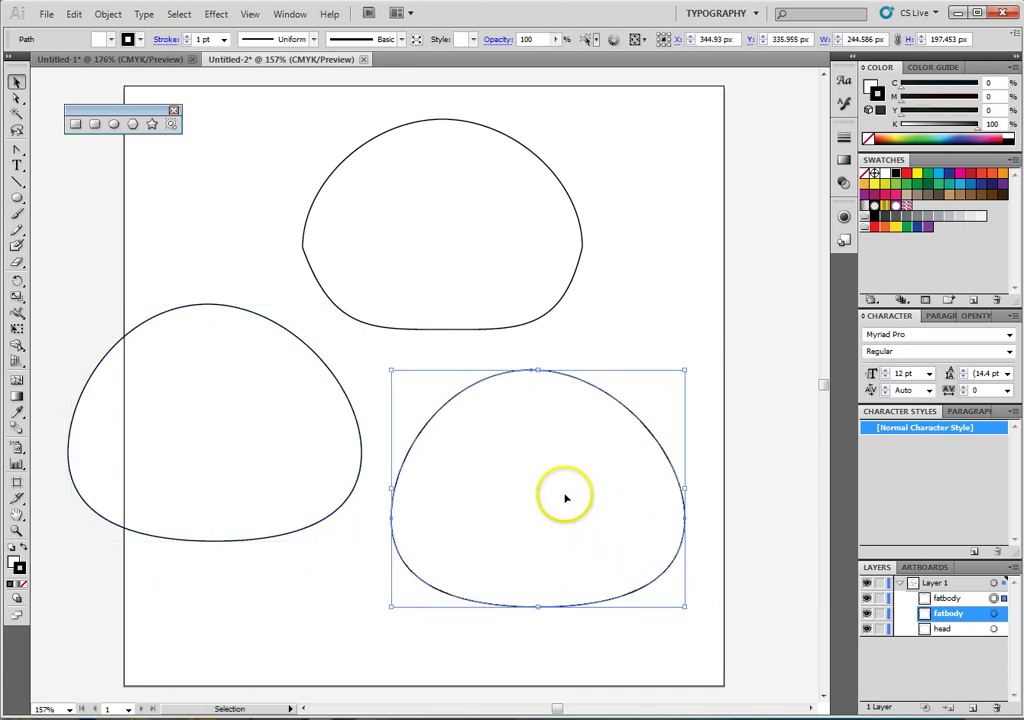
key(Delete)
Reposition the fatbody shape centred beneath the head and duplicate it in place within Layer 1.
drag(327, 466, 555, 533)
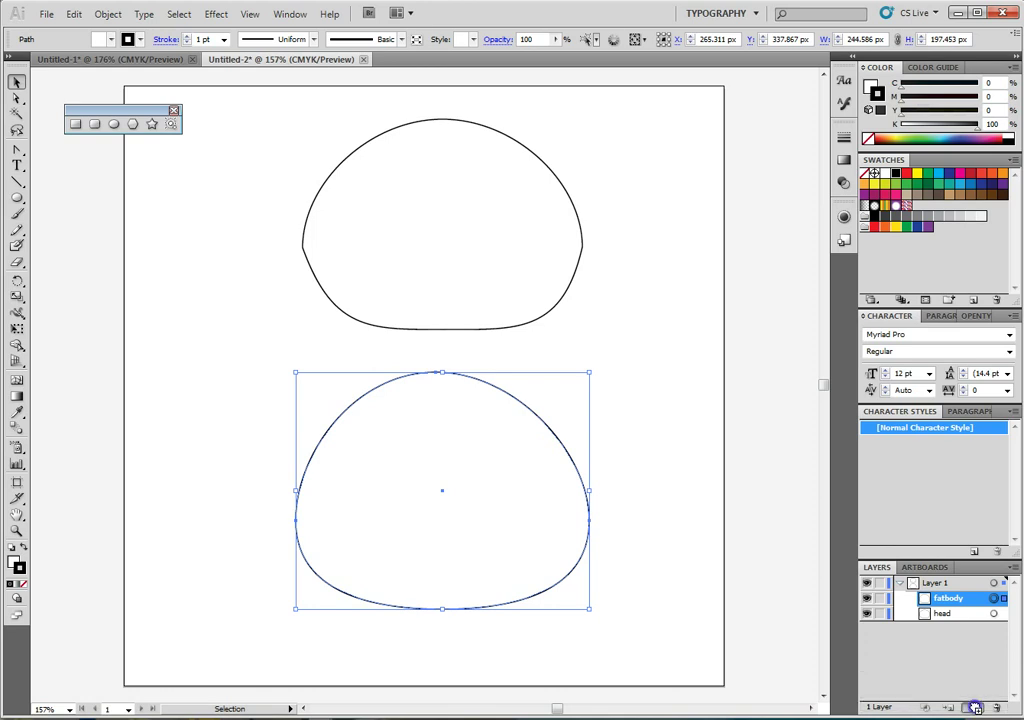
click(975, 708)
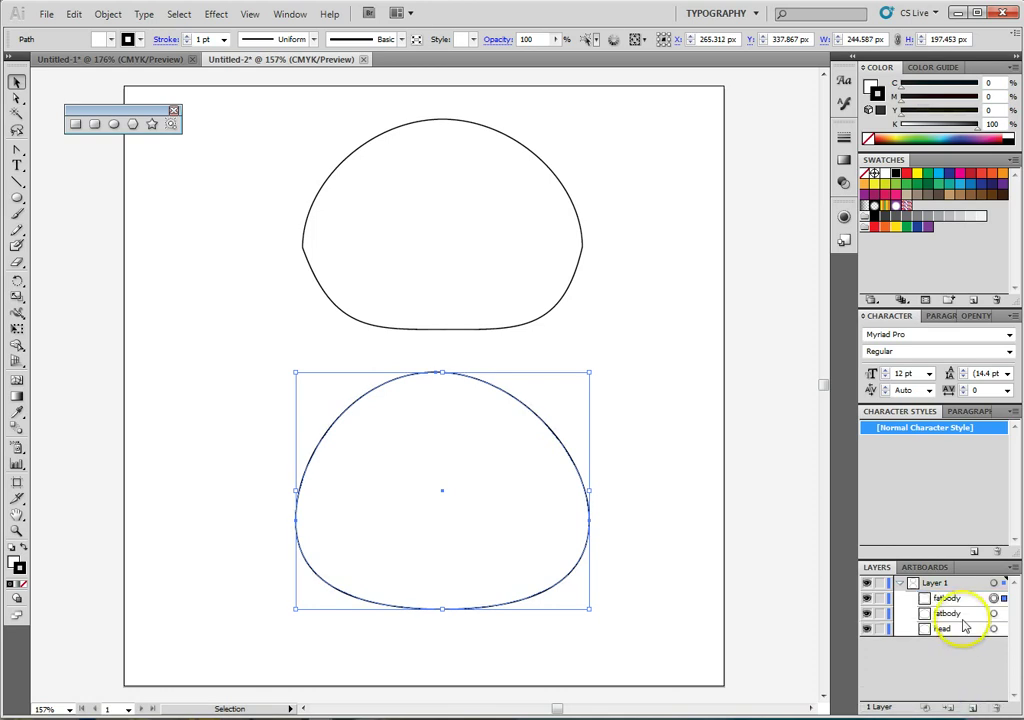
click(948, 598)
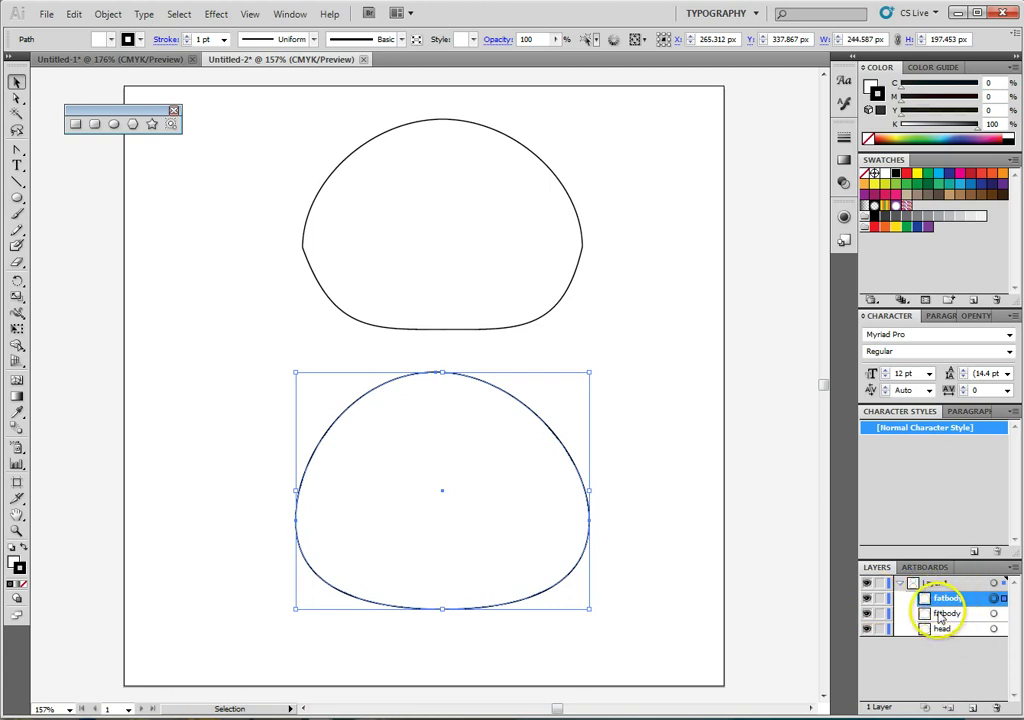
Hide the lower of the two fatbody objects in Layer 1 and rename it fatbody KEEP.
click(866, 614)
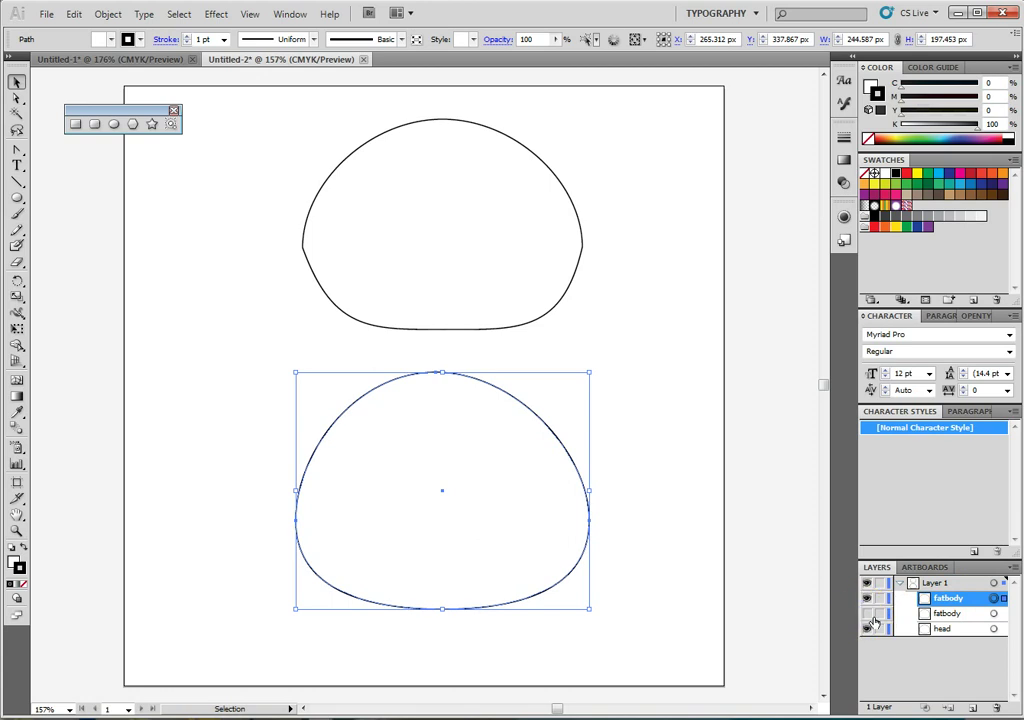
double_click(945, 613)
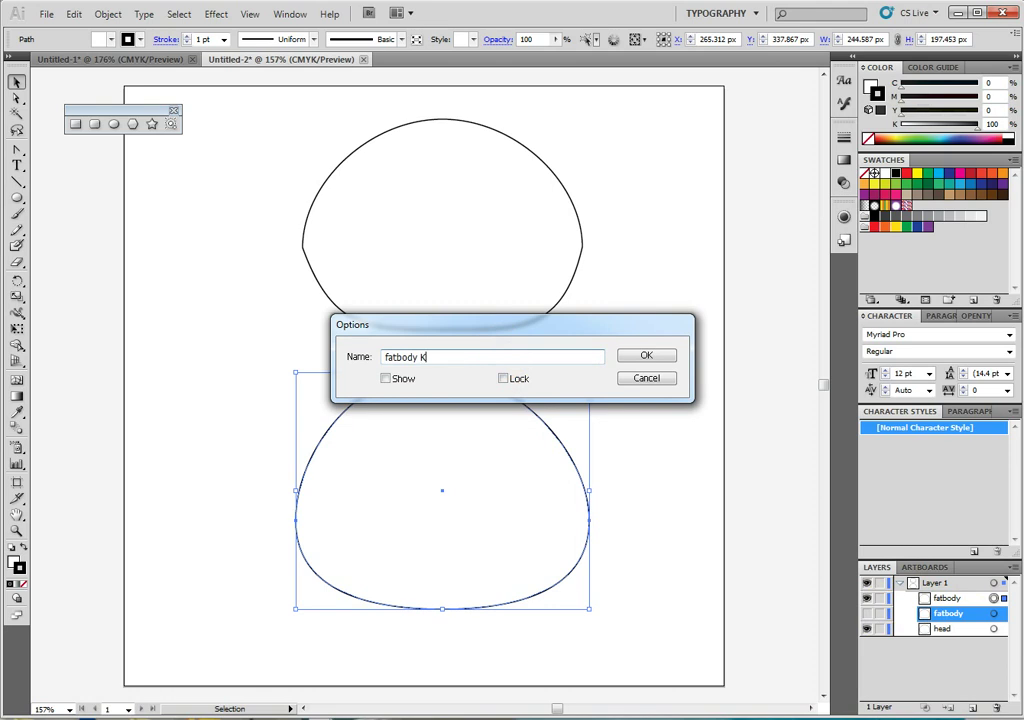
key(Return)
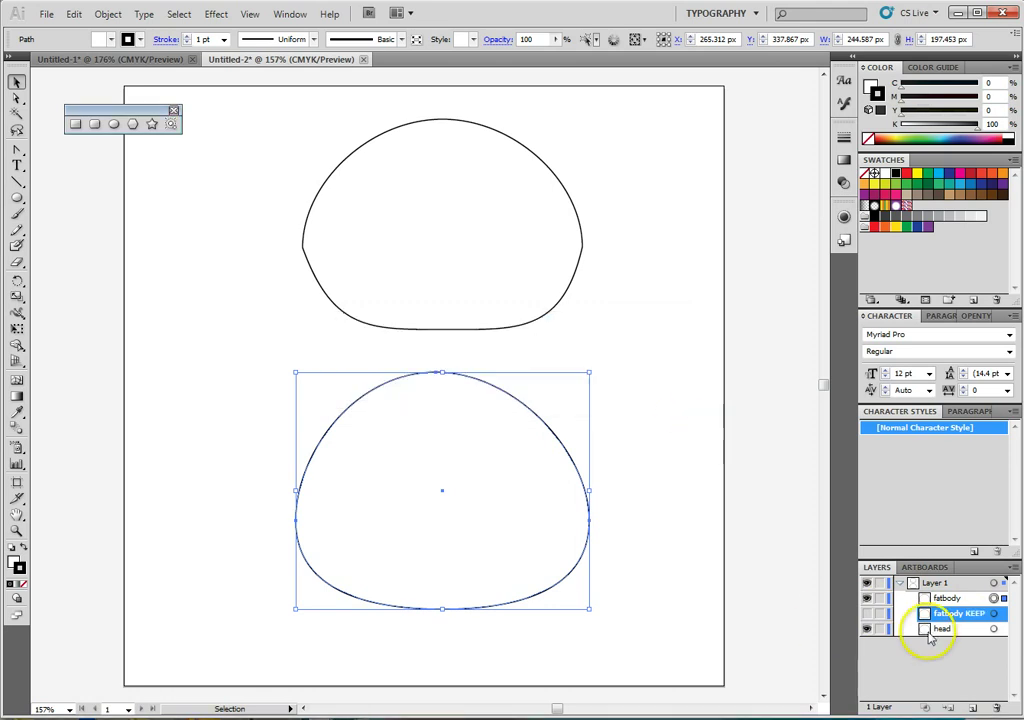
Draw an ellipse about 183 × 161 px above fatbody in the stack, overlapping the body's lower part and extending below it.
click(948, 599)
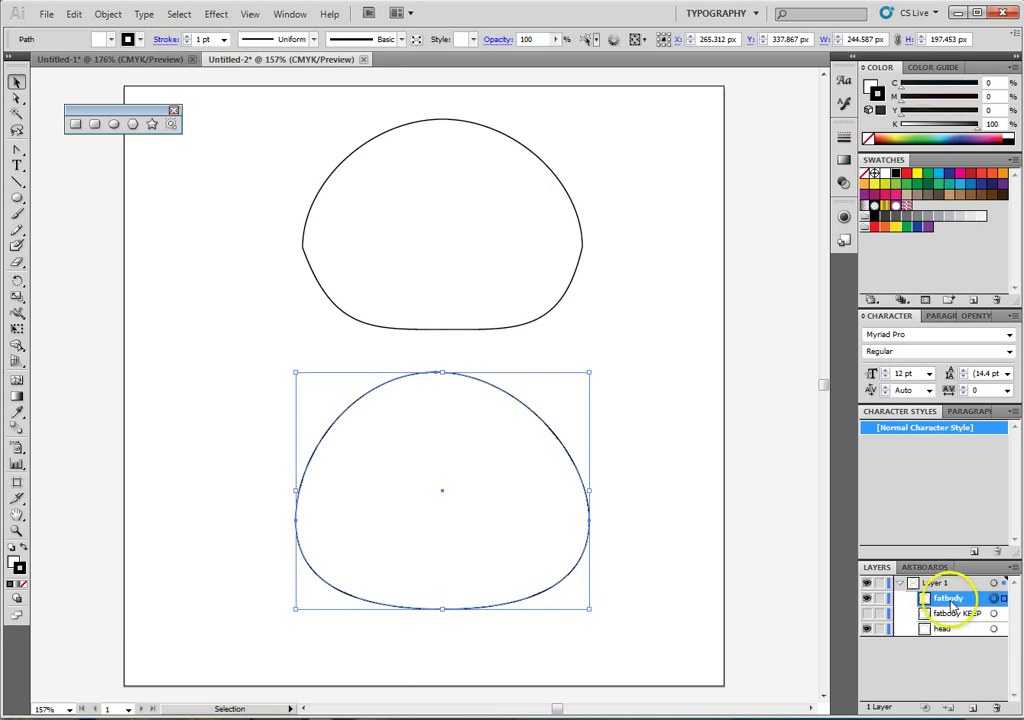
click(113, 123)
mouse_move(309, 503)
mouse_down()
mouse_move(329, 473)
mouse_move(559, 658)
mouse_move(550, 661)
mouse_up()
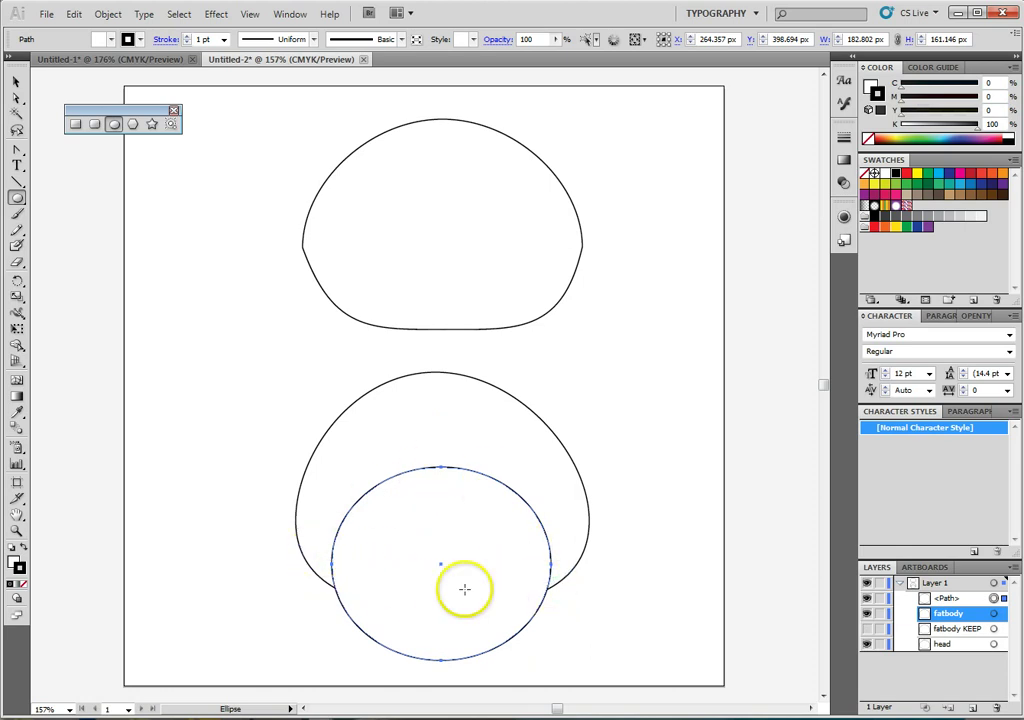
click(948, 598)
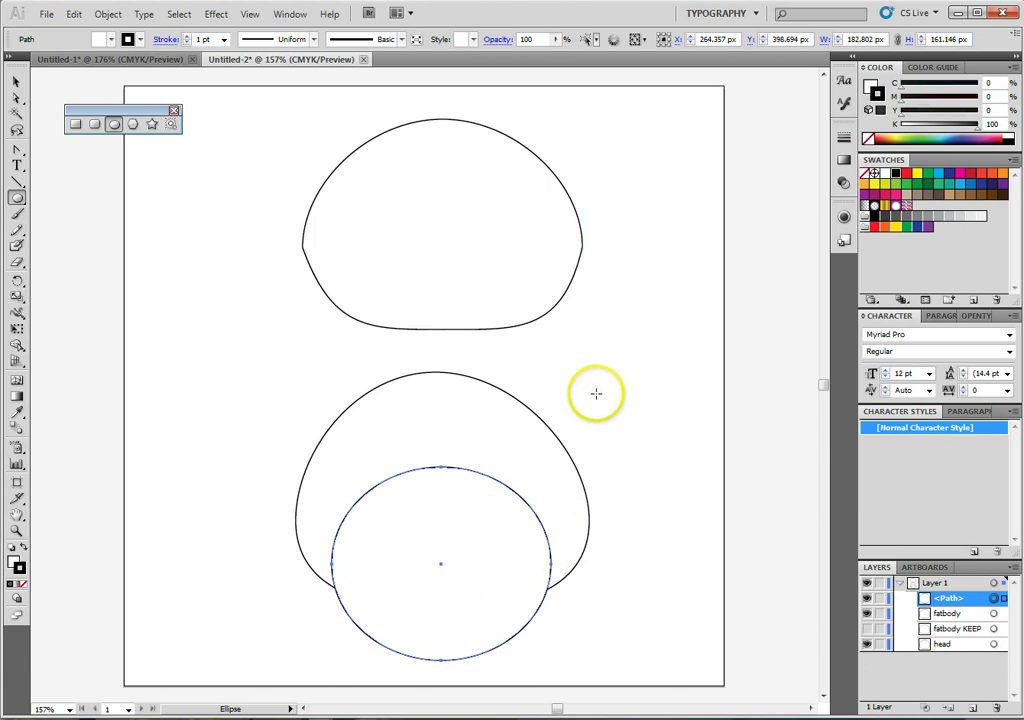
Intersect the ellipse with the fatbody shape using Pathfinder, keeping only their overlapping area, and deselect the result.
click(290, 14)
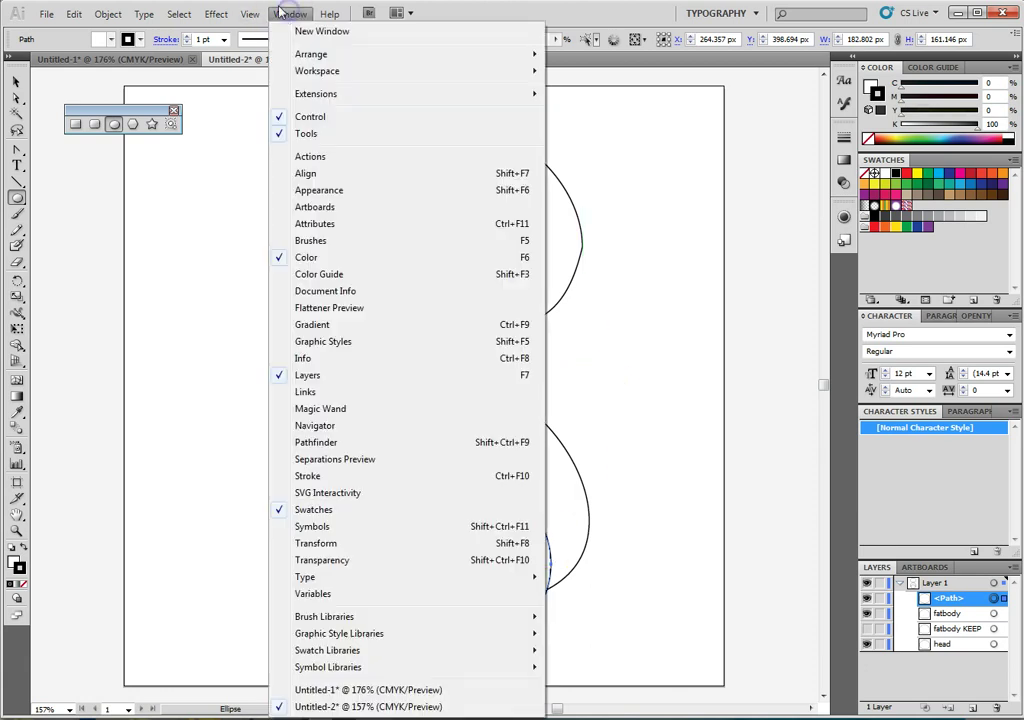
click(366, 443)
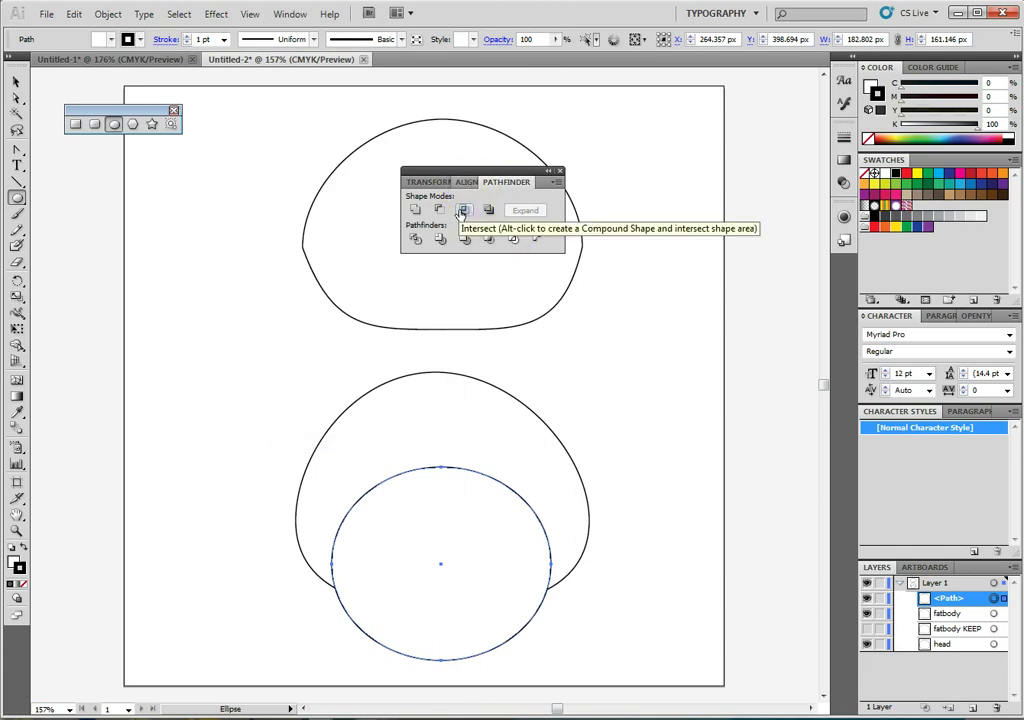
drag(521, 171, 732, 128)
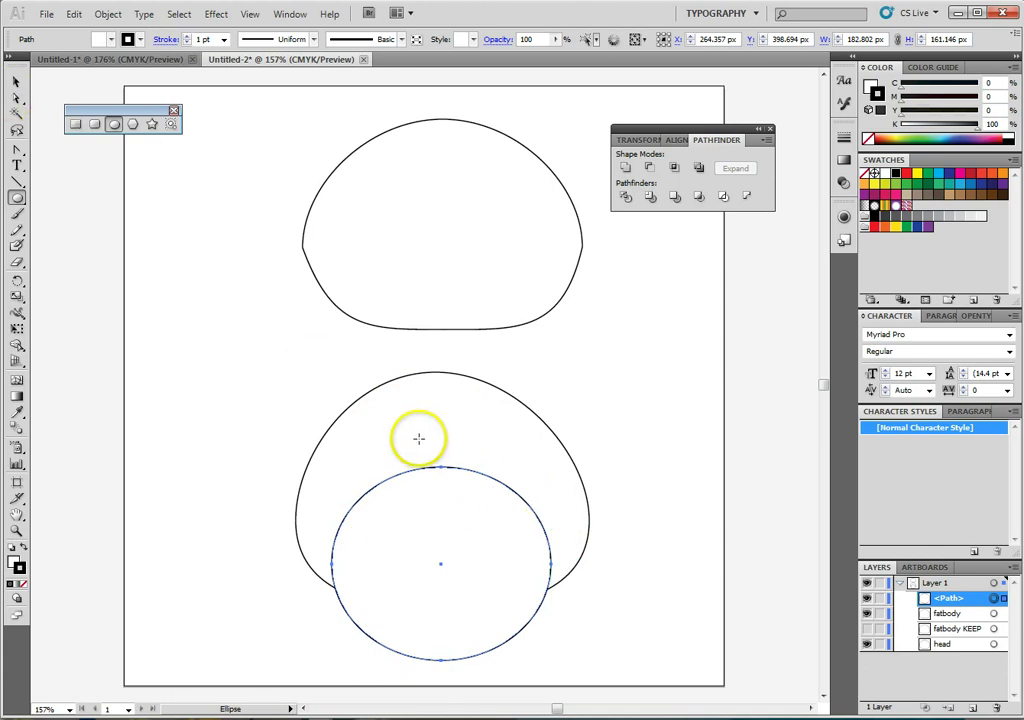
click(16, 81)
shift+click(460, 416)
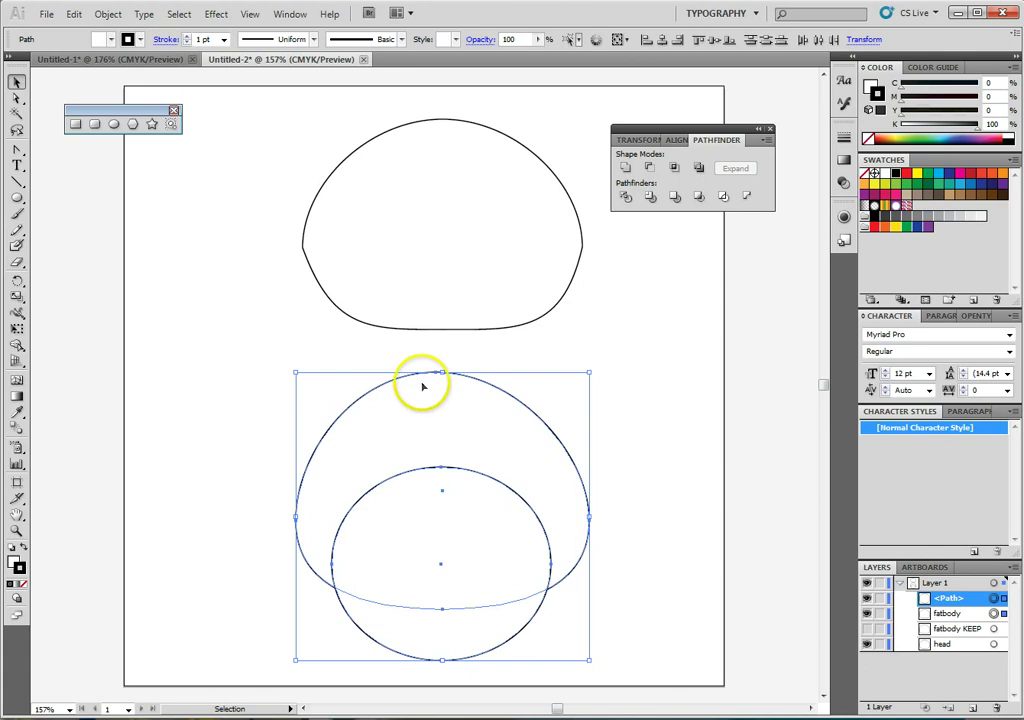
click(674, 170)
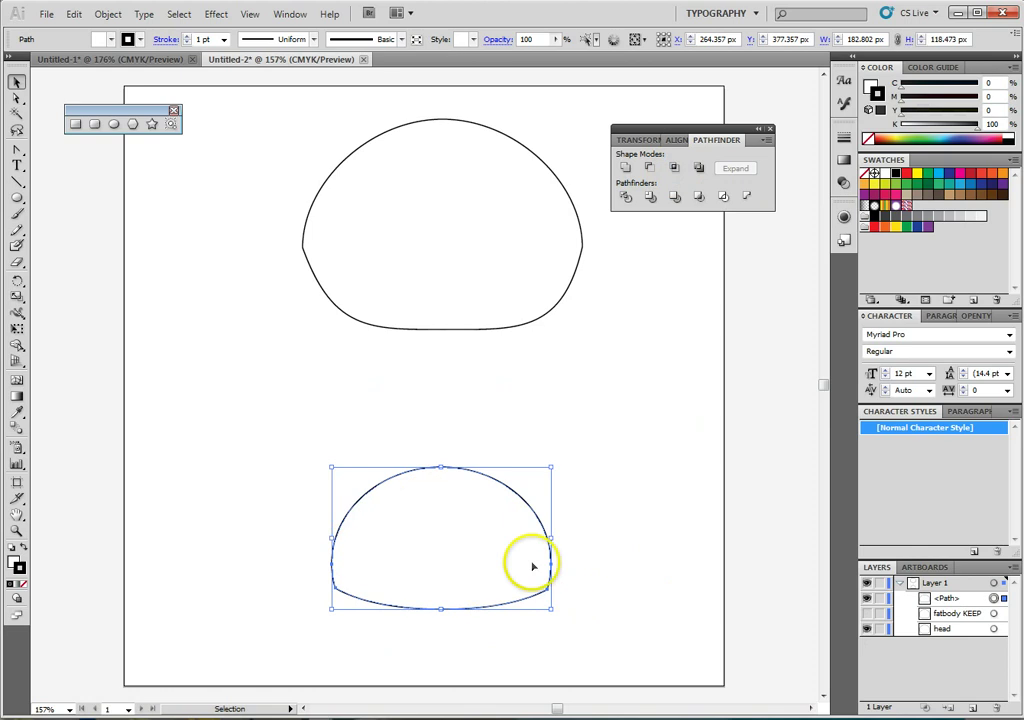
click(647, 565)
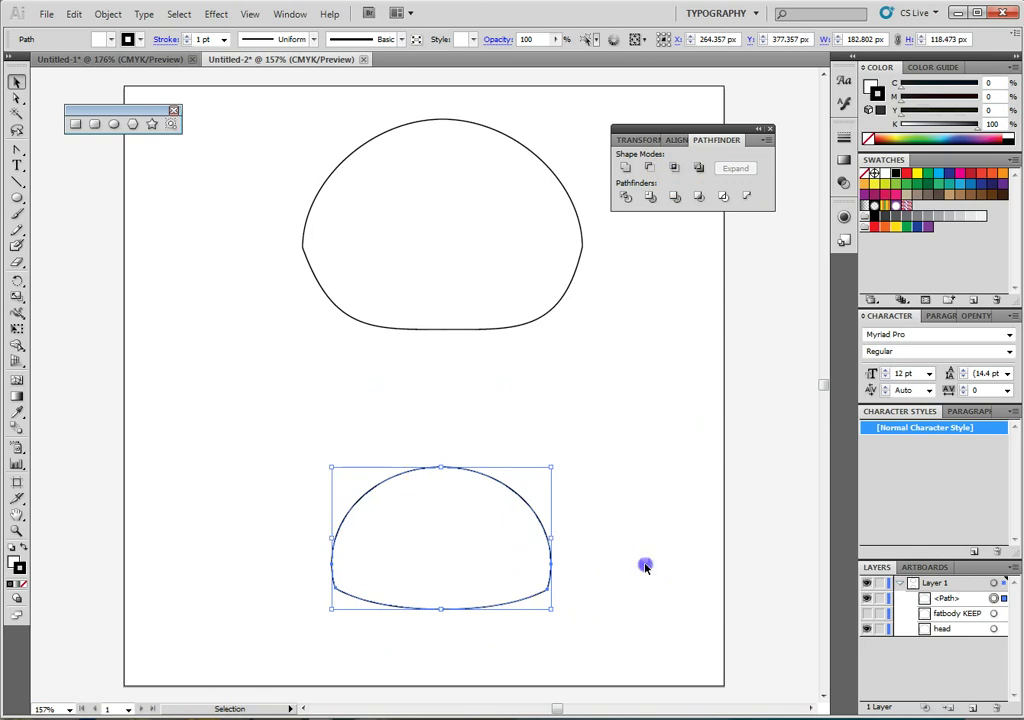
Rename the intersected path belly and make the hidden fatbody KEEP shape visible again.
double_click(944, 598)
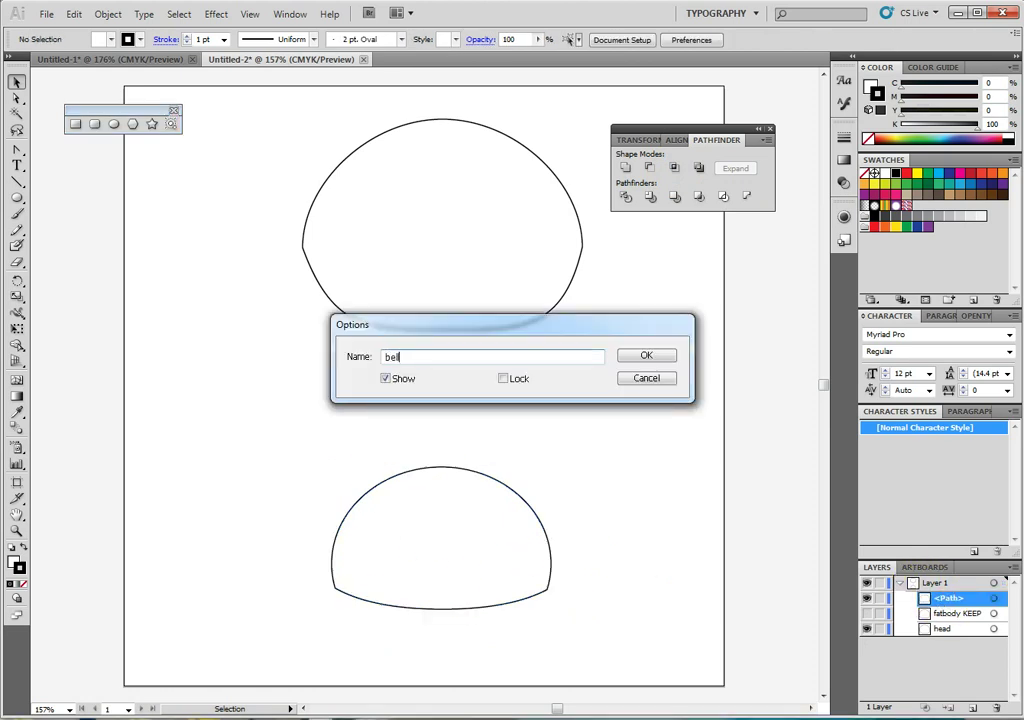
key(Return)
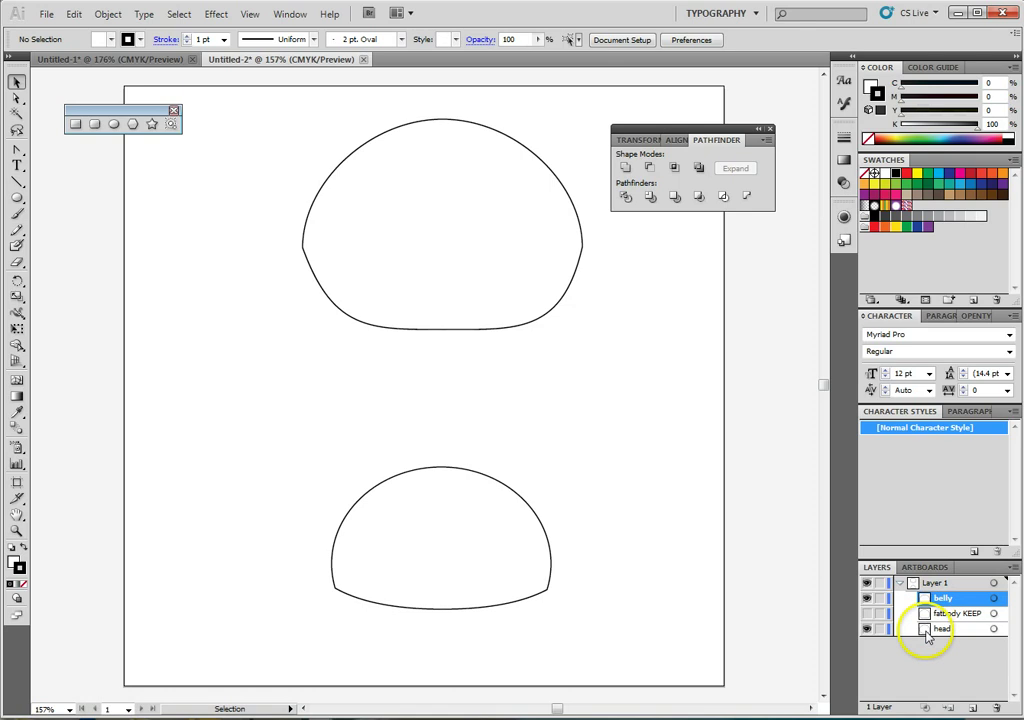
click(866, 613)
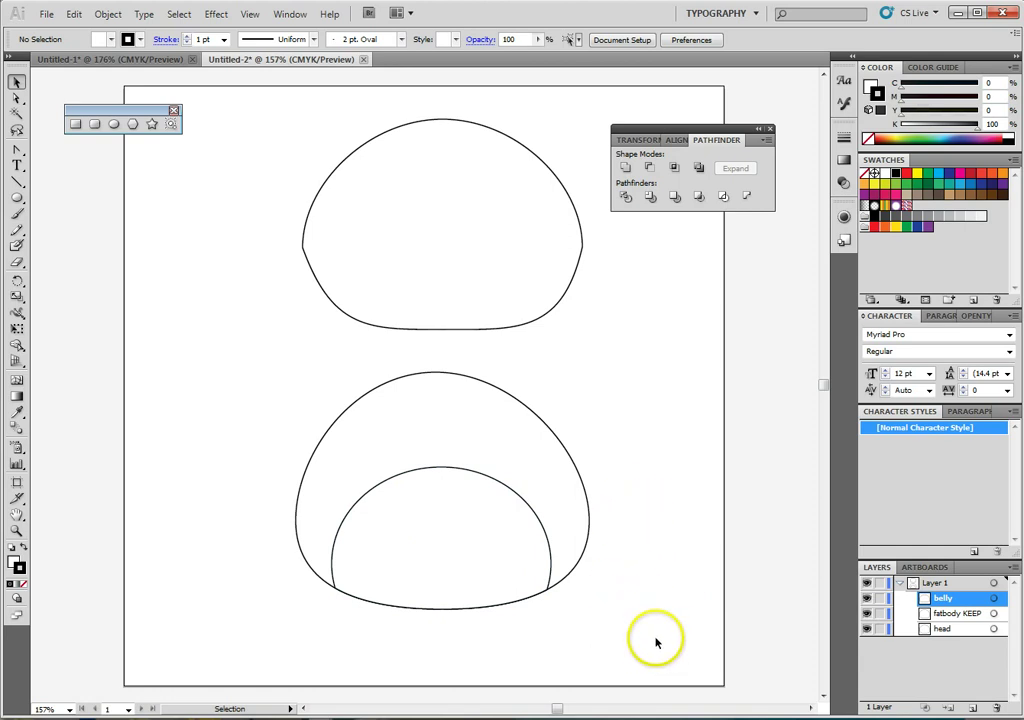
Group belly with fatbody KEEP and move the group up and left, just below the head's left side.
click(475, 487)
shift+click(466, 430)
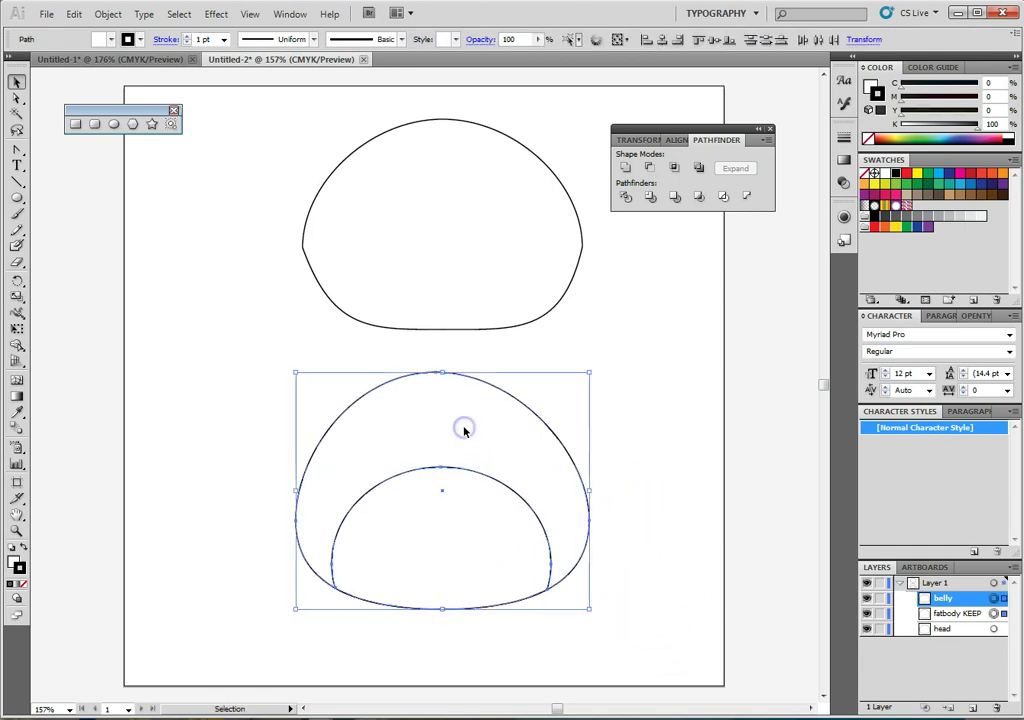
right_click(464, 432)
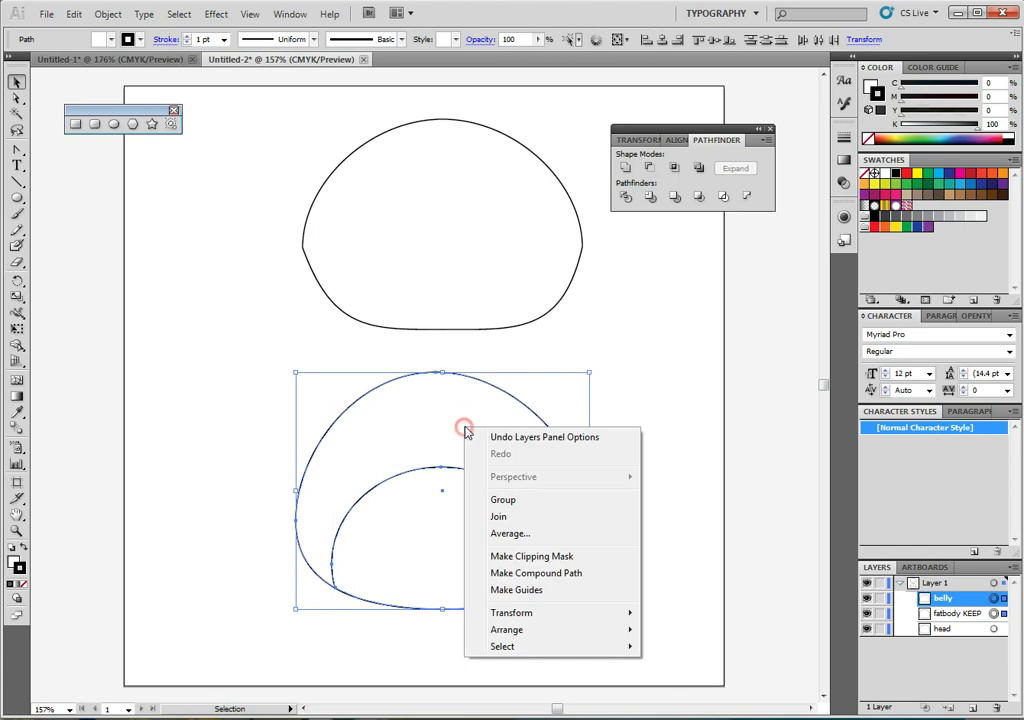
click(524, 500)
click(663, 551)
drag(496, 478, 376, 455)
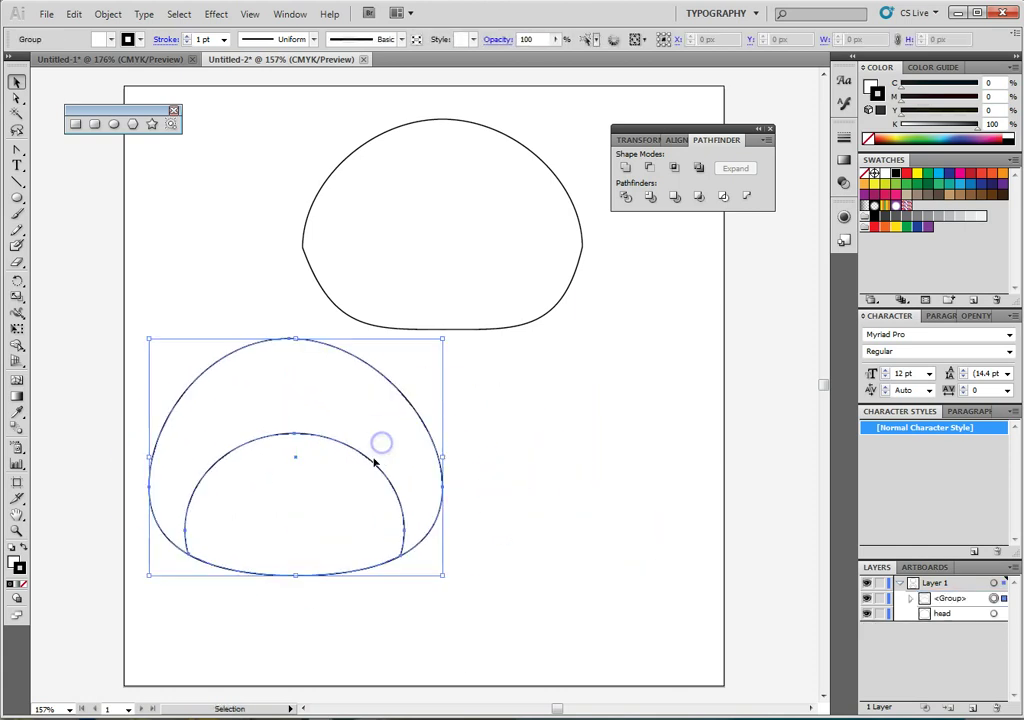
click(628, 461)
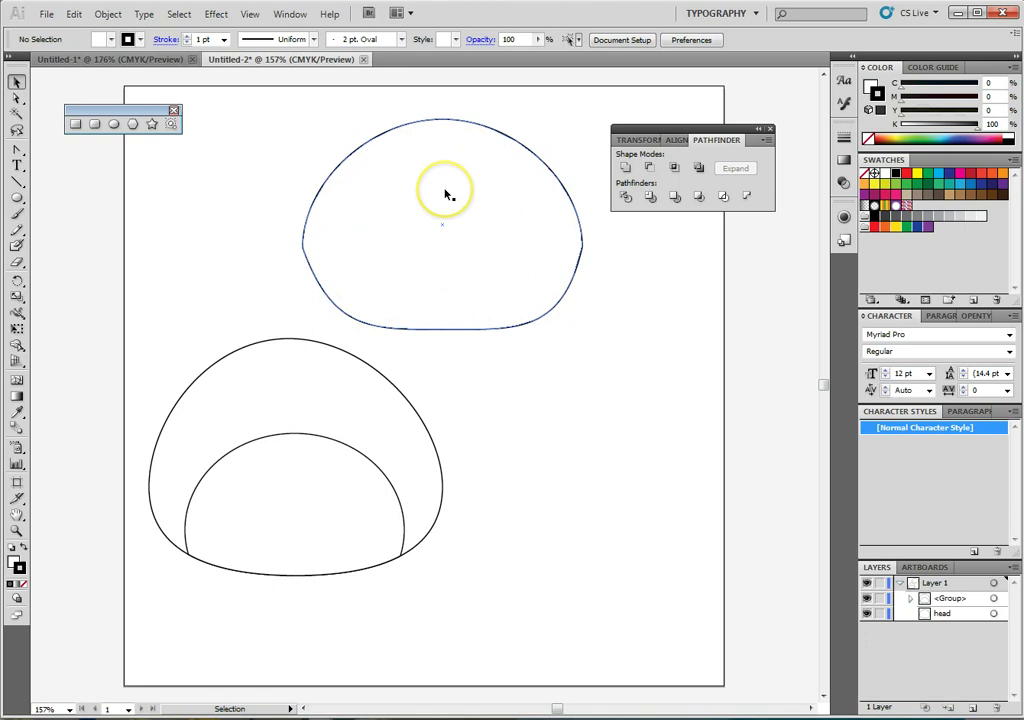
Draw an ellipse about 76 × 99 px in the head's left half and raise its bottom anchor to flatten it to about 85 px tall.
click(113, 127)
drag(361, 162, 451, 280)
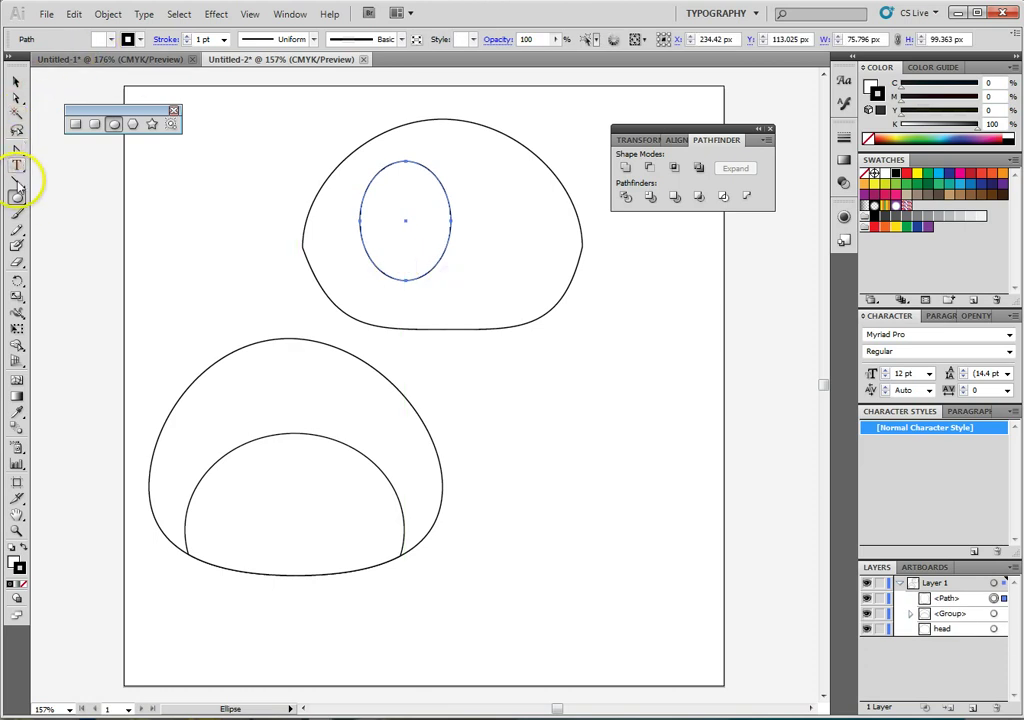
click(17, 97)
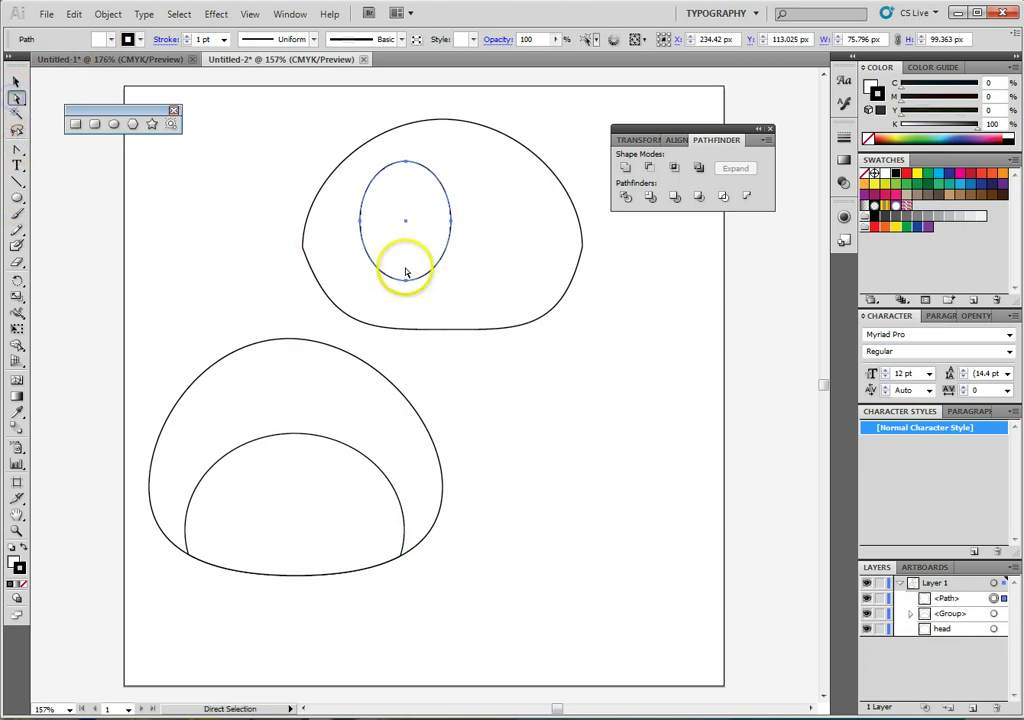
drag(406, 285, 407, 264)
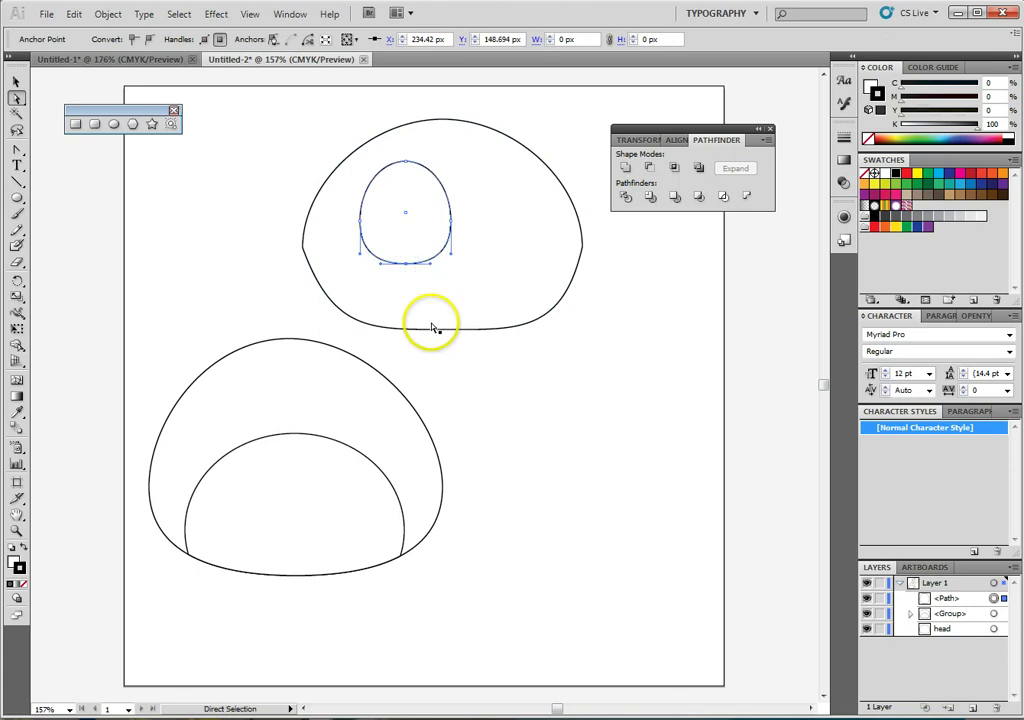
Duplicate the flattened ellipse horizontally to its right with a slight overlap and unite the two shapes into one path.
click(17, 79)
click(400, 243)
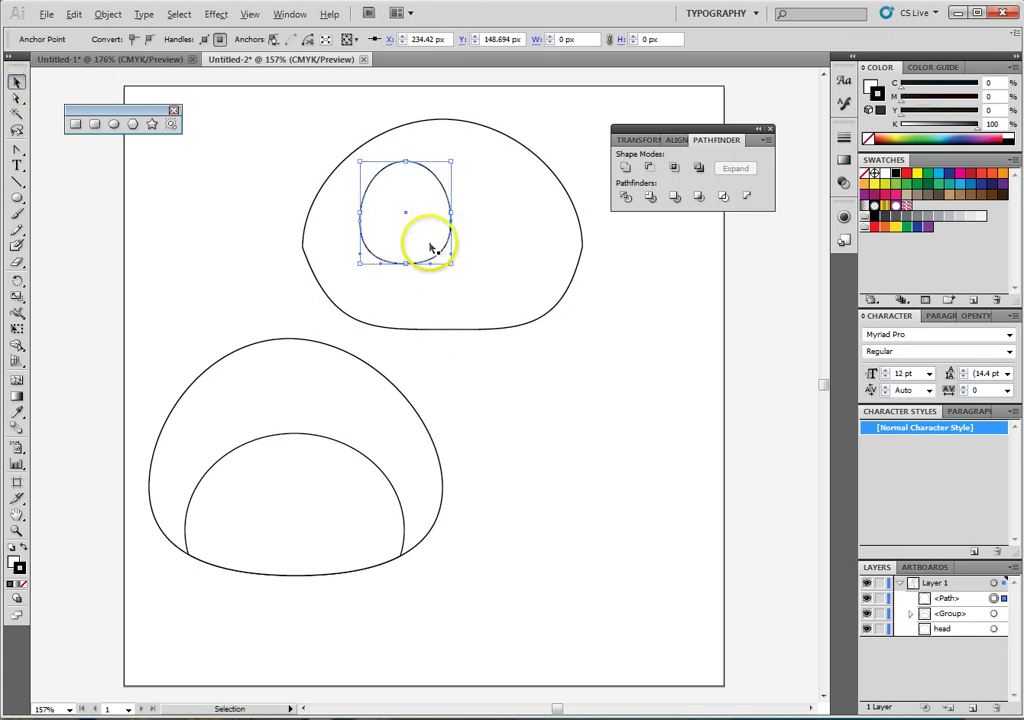
click(410, 236)
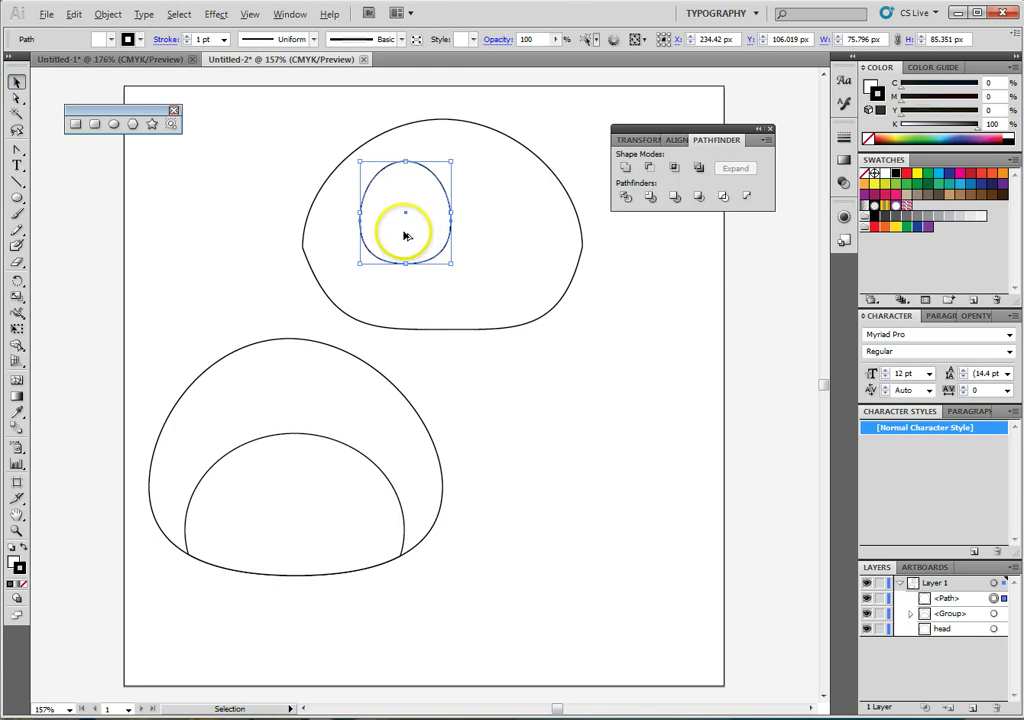
drag(405, 235, 481, 237)
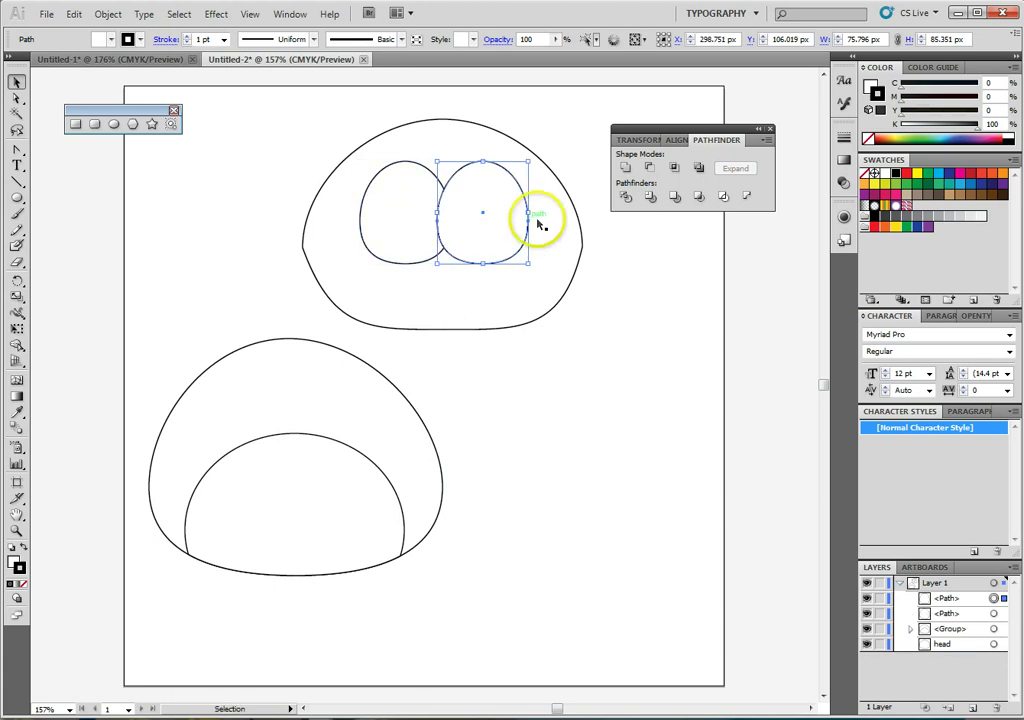
shift+click(417, 250)
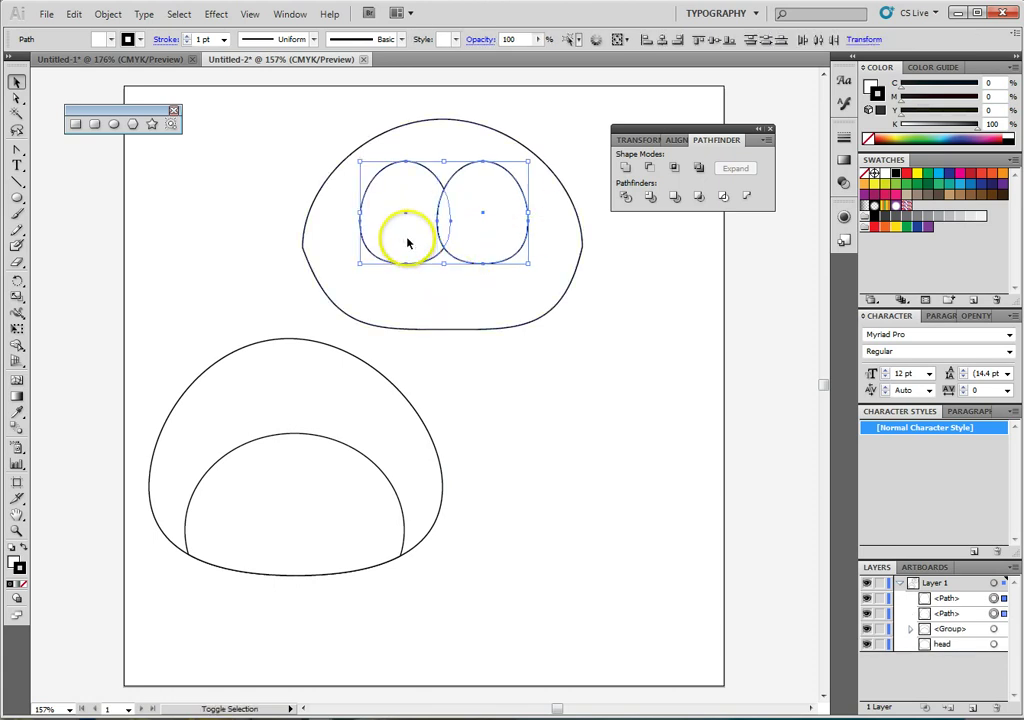
click(628, 169)
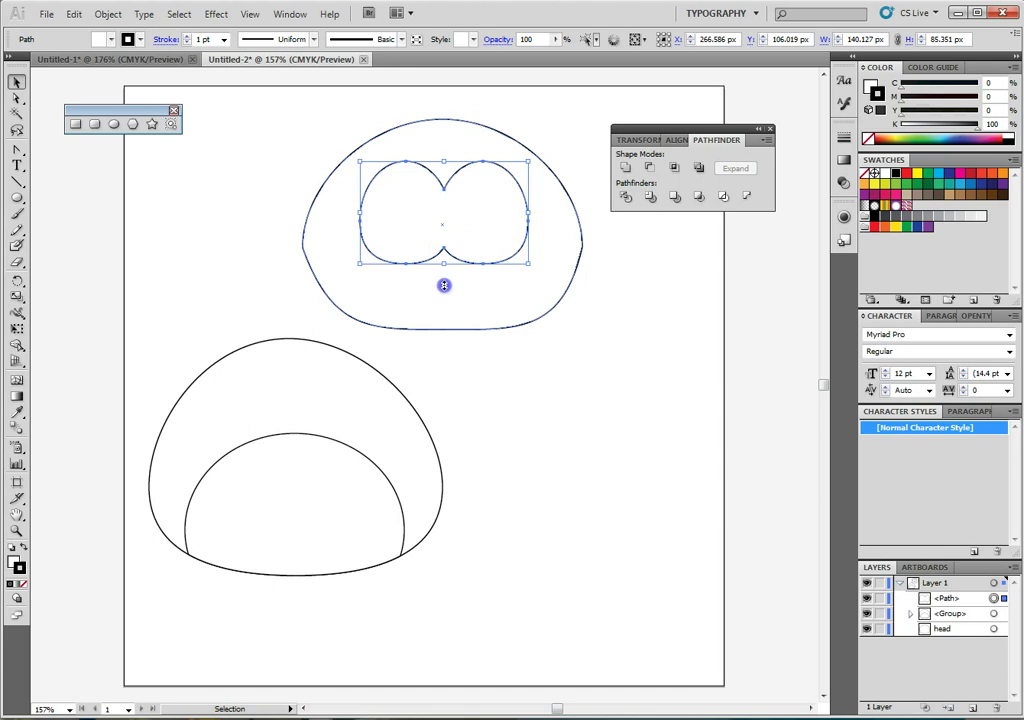
Enlarge the united shape inside the head to about 167 × 113 px by stretching it on all sides.
drag(444, 286, 445, 289)
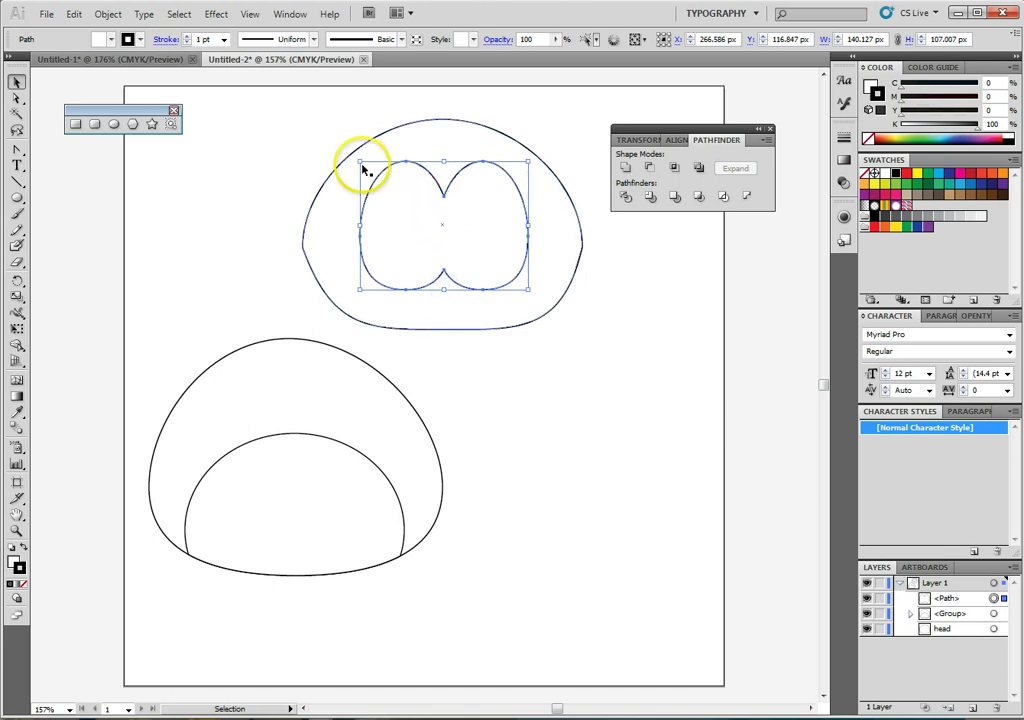
drag(528, 225, 540, 226)
drag(360, 225, 340, 228)
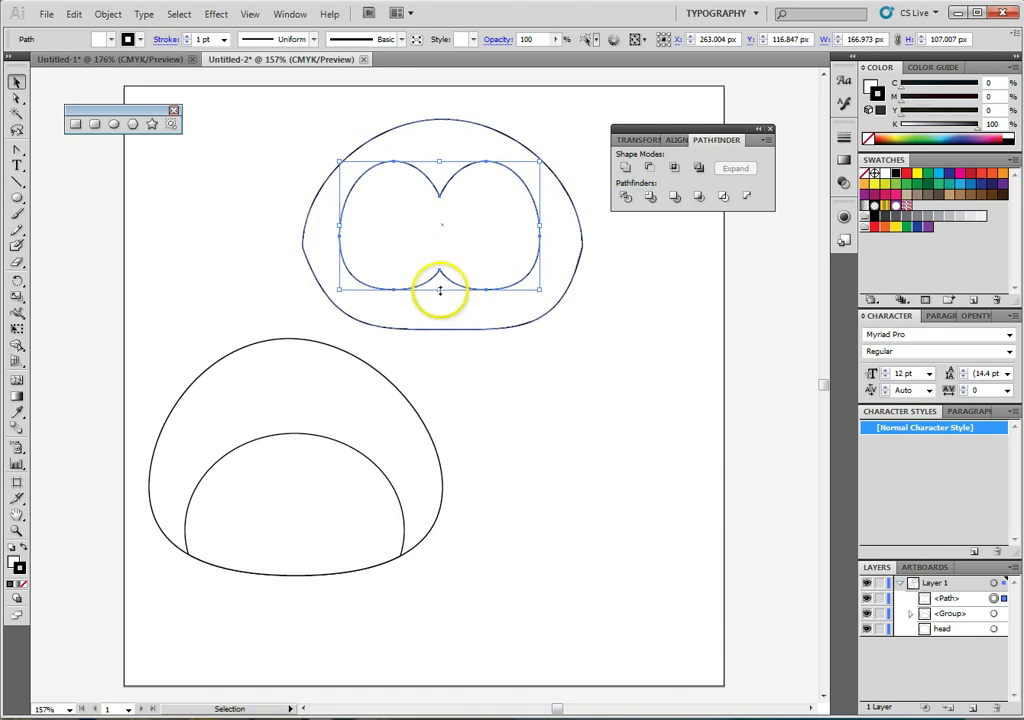
drag(439, 290, 437, 157)
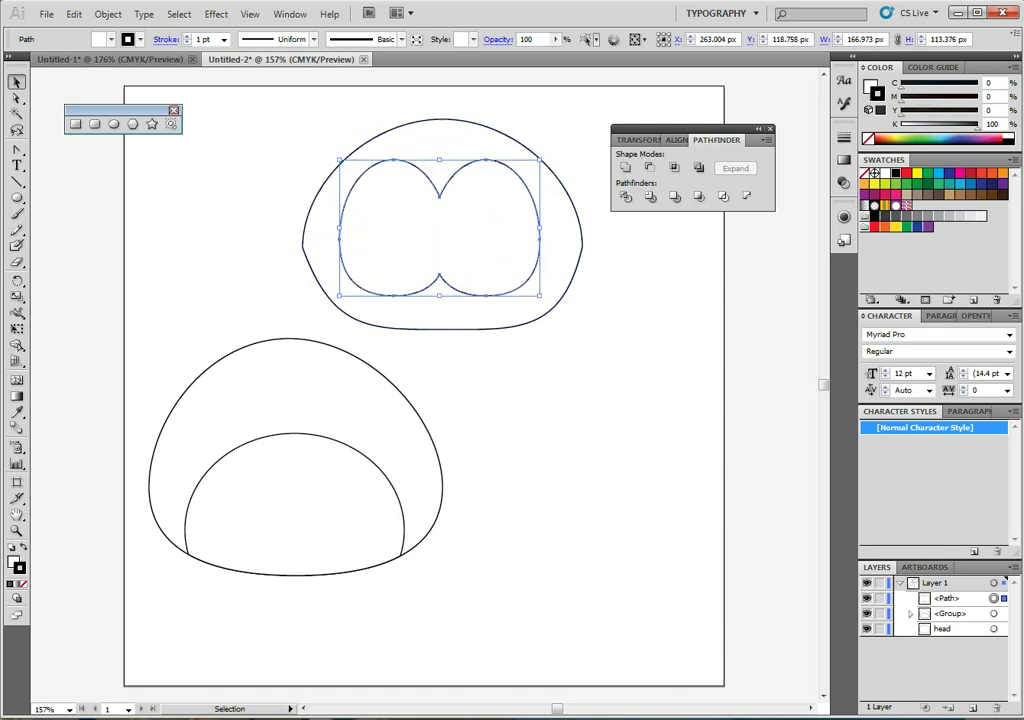
Widen the united shape by moving its outermost side anchors outward, and lower the bottom notch anchor to make the notch shallower.
click(15, 100)
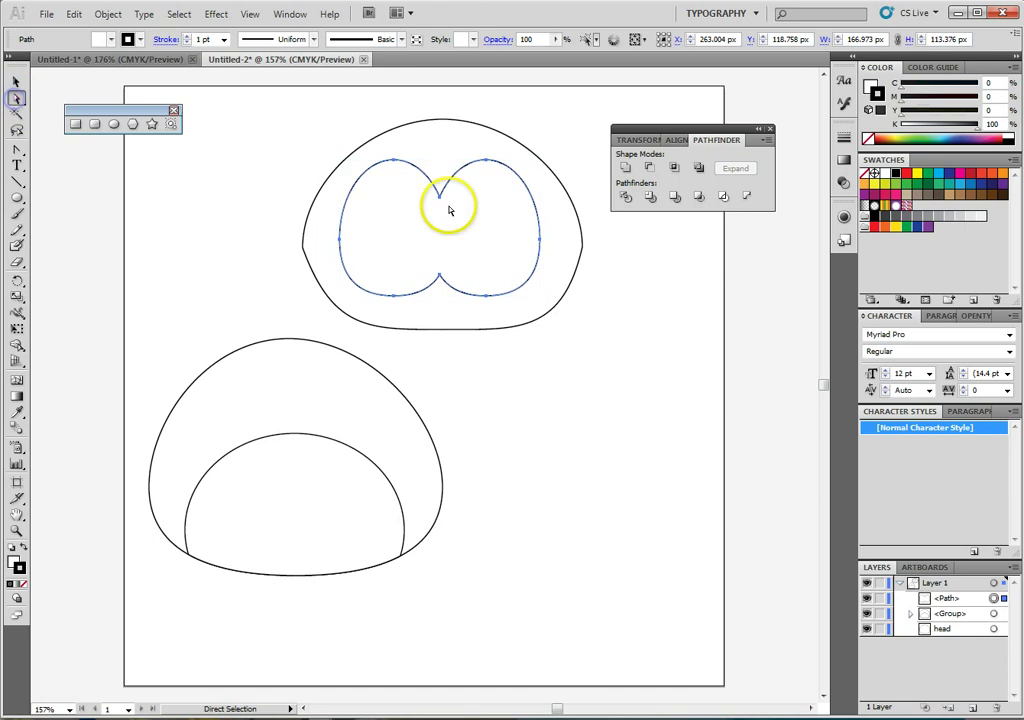
click(341, 242)
drag(341, 242, 331, 236)
click(540, 241)
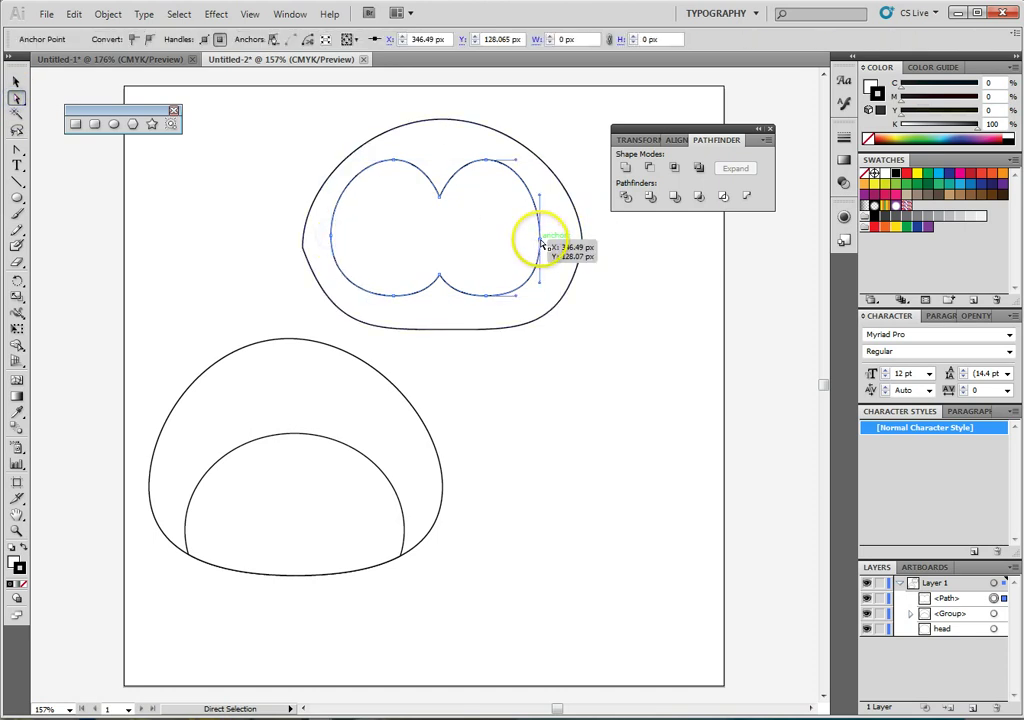
drag(541, 242, 548, 240)
click(441, 199)
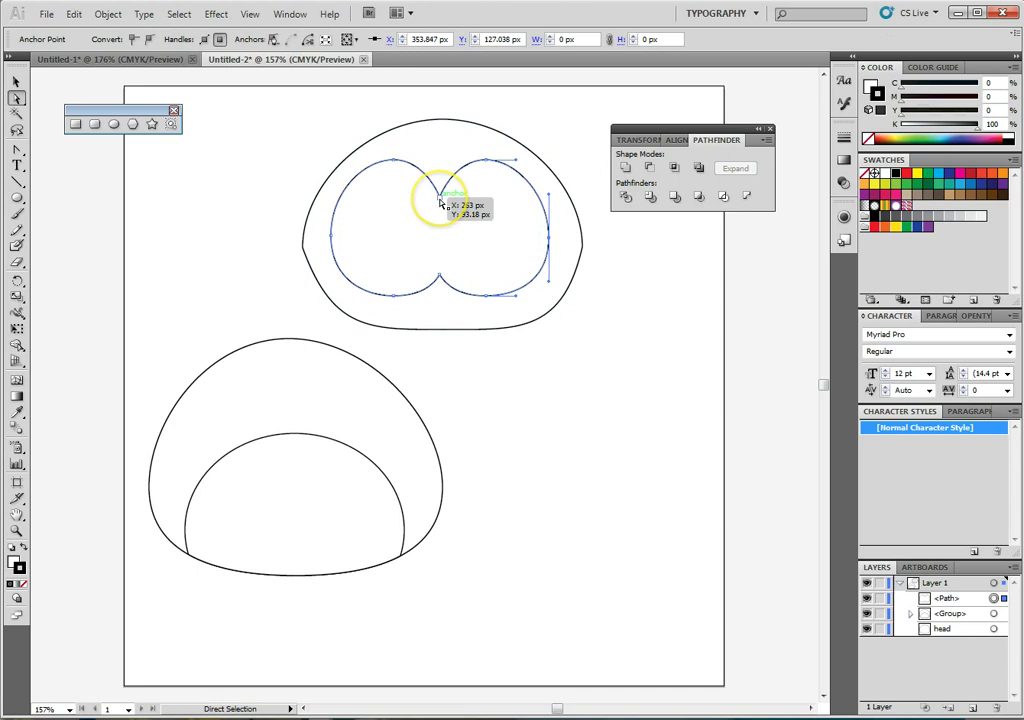
drag(440, 277, 439, 290)
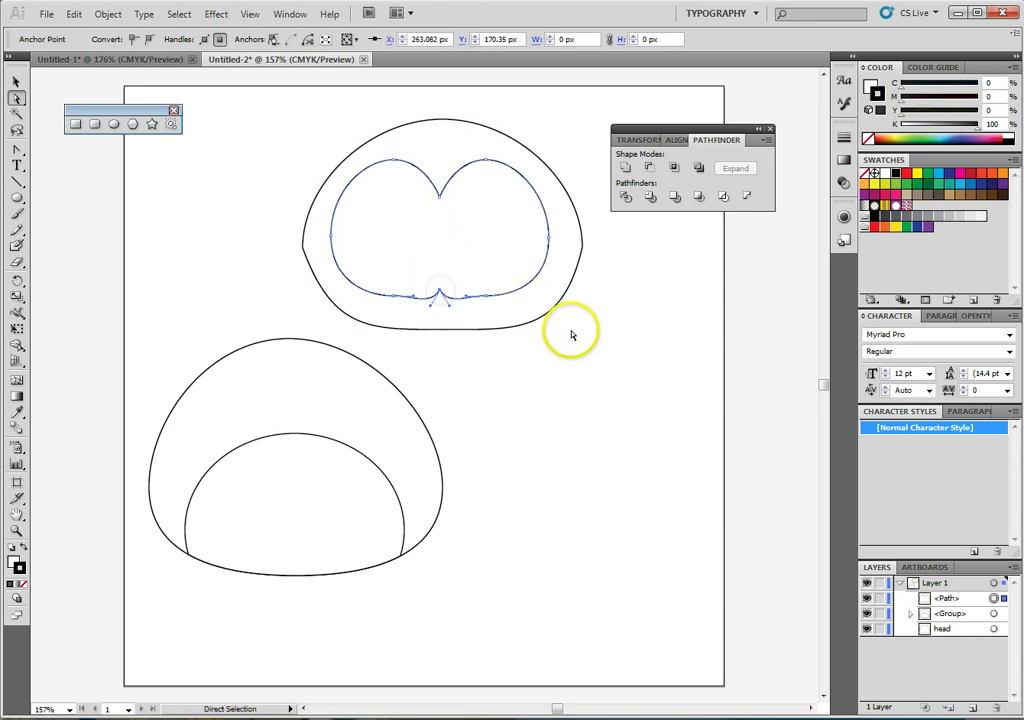
click(599, 335)
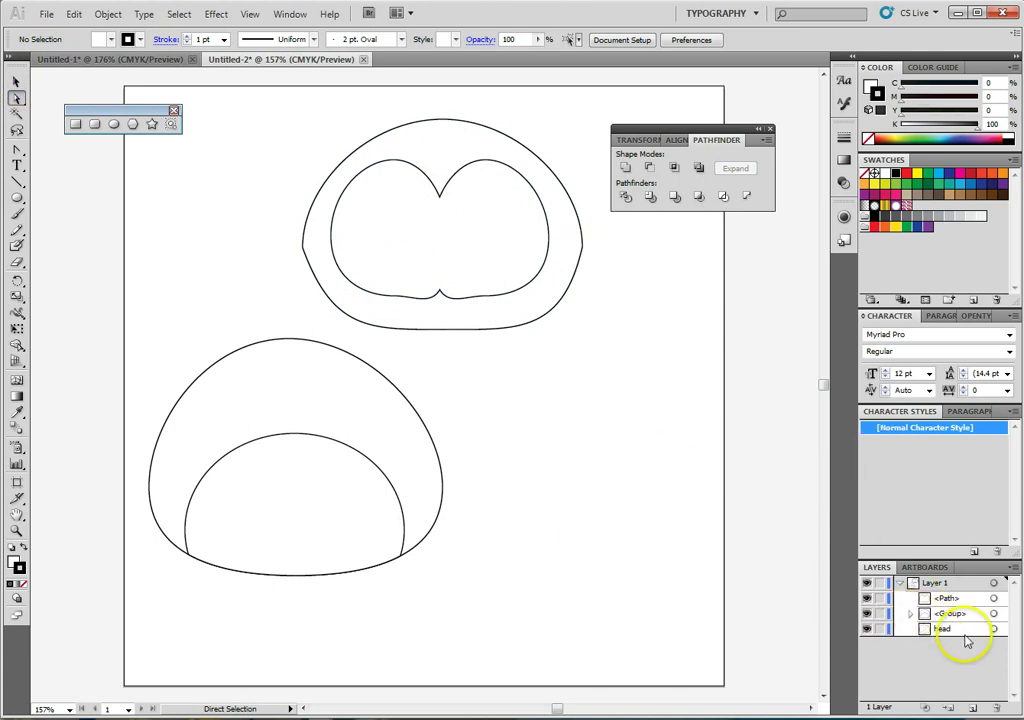
Identify the unnamed path inside the head by briefly toggling its visibility, and rename it face.
click(924, 600)
click(866, 598)
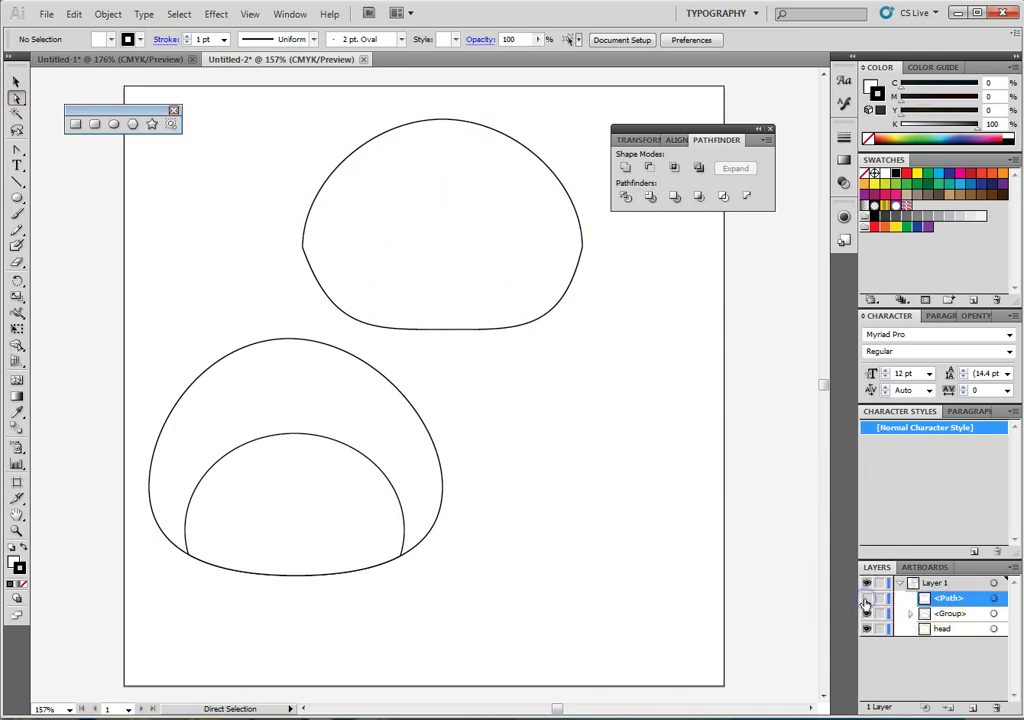
click(866, 598)
click(950, 600)
click(910, 613)
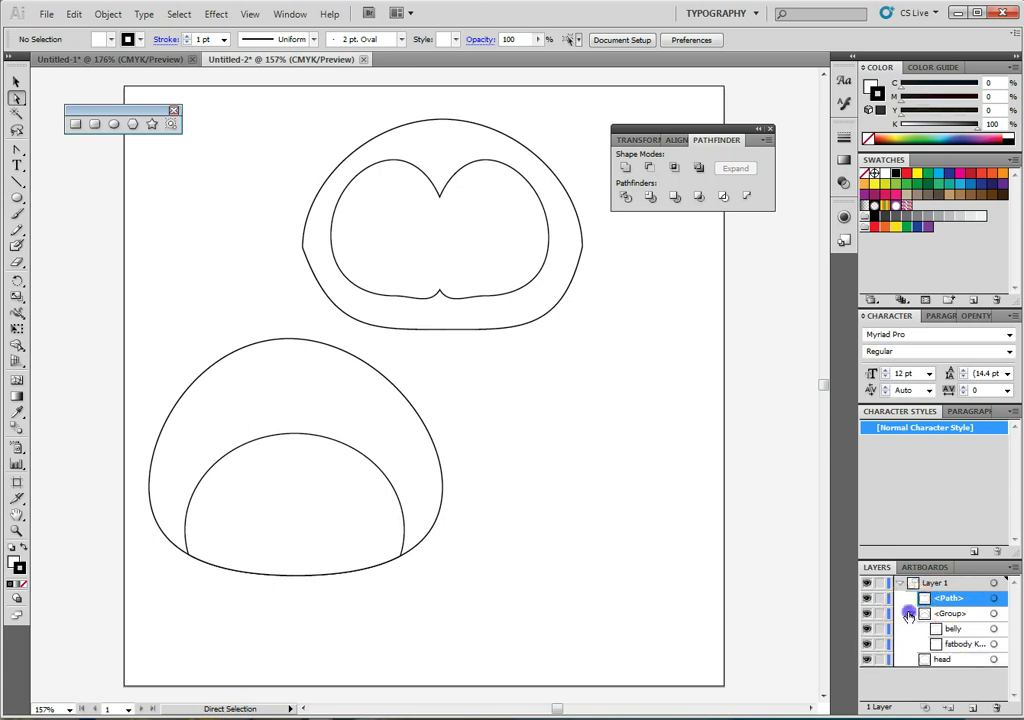
click(909, 613)
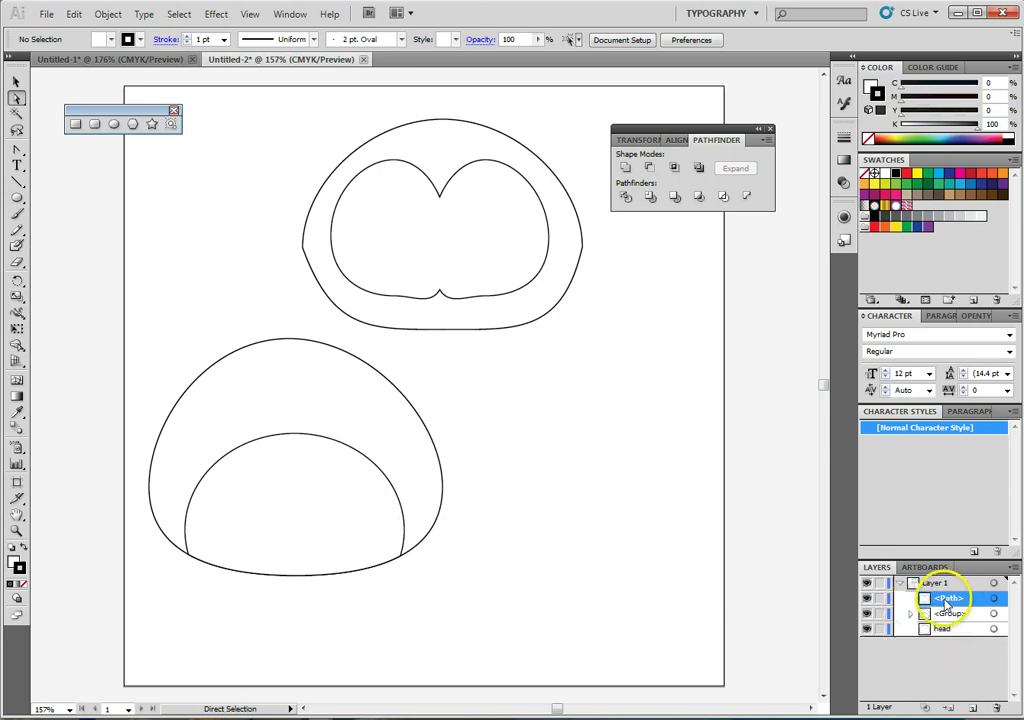
double_click(963, 601)
text(fac)
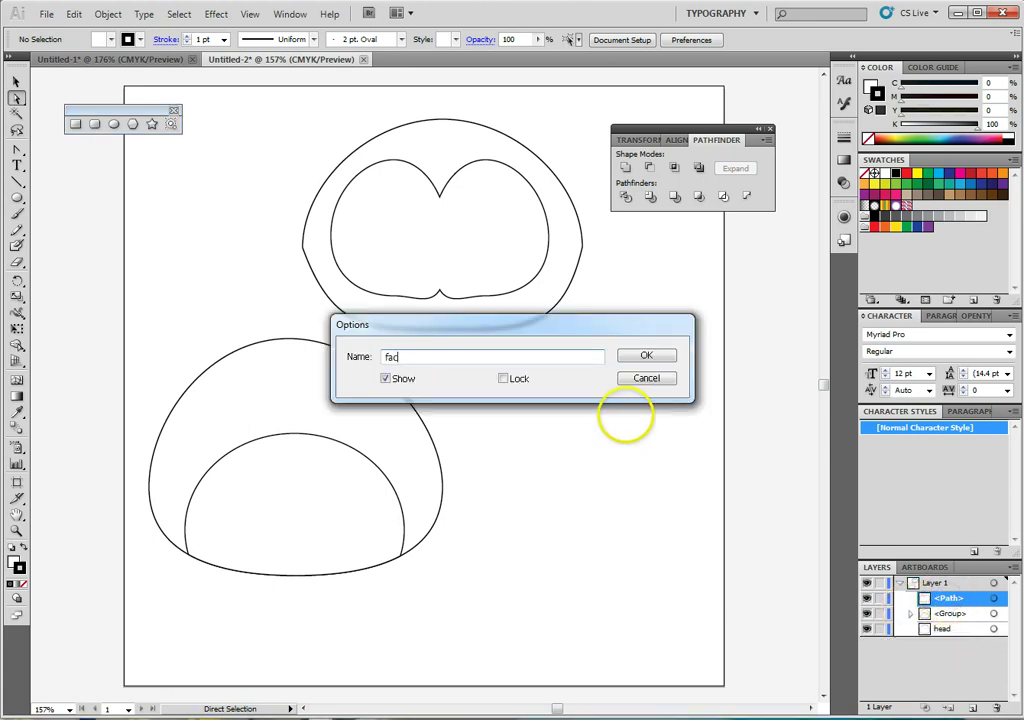
text(e)
click(661, 358)
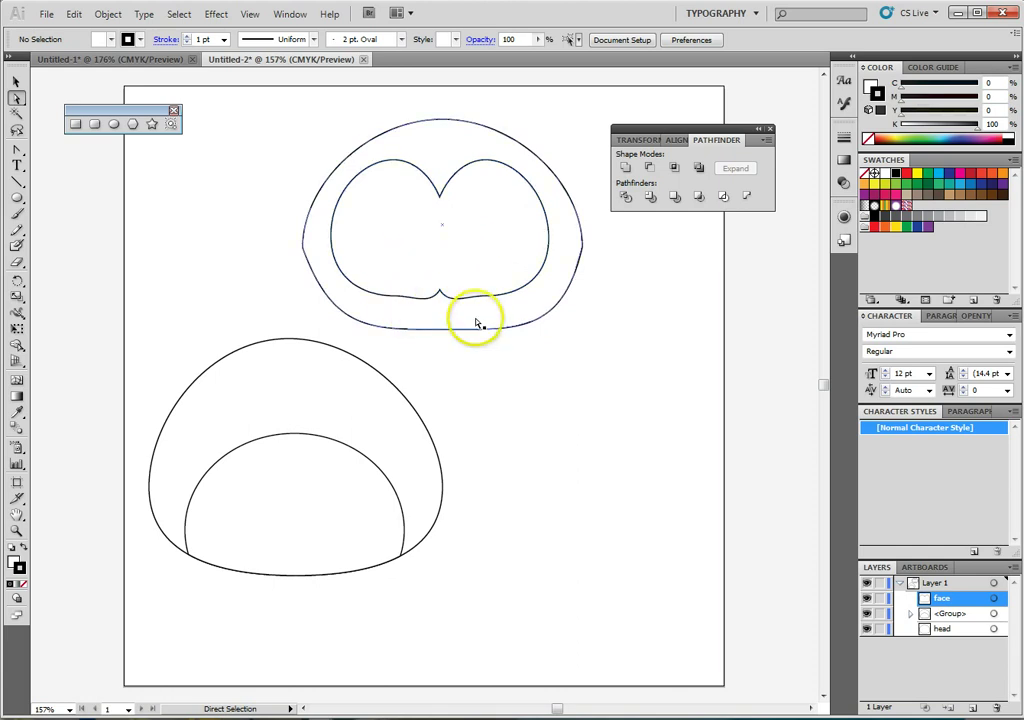
Draw an ellipse about 73 × 42 px inside the head and position it centred over the face's bottom notch.
click(114, 125)
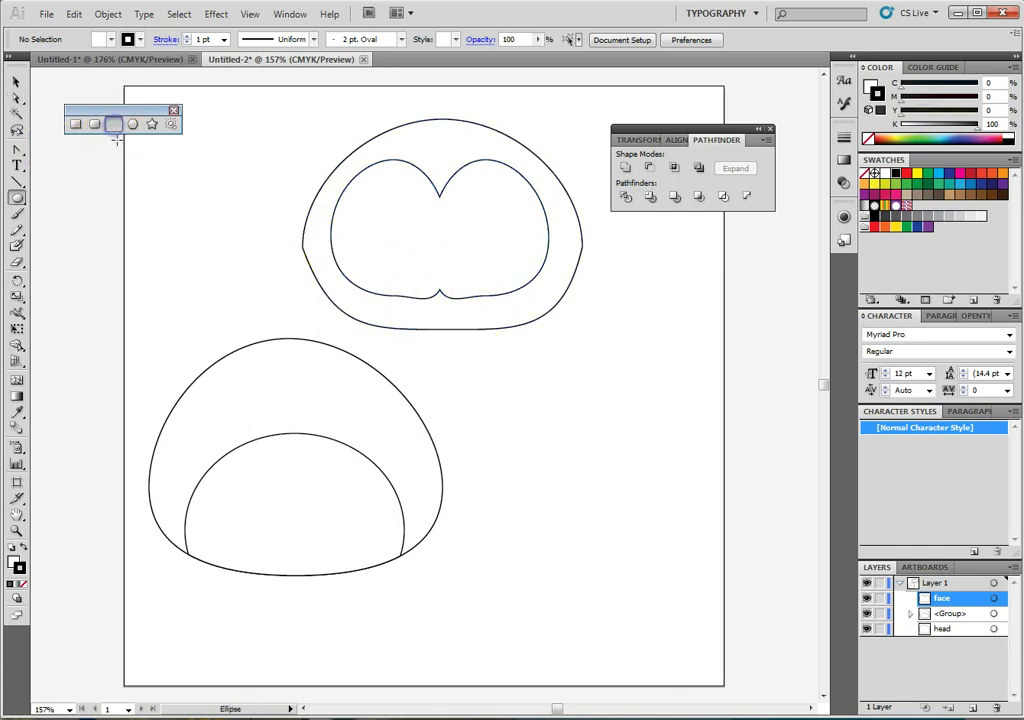
drag(389, 268, 441, 290)
click(16, 81)
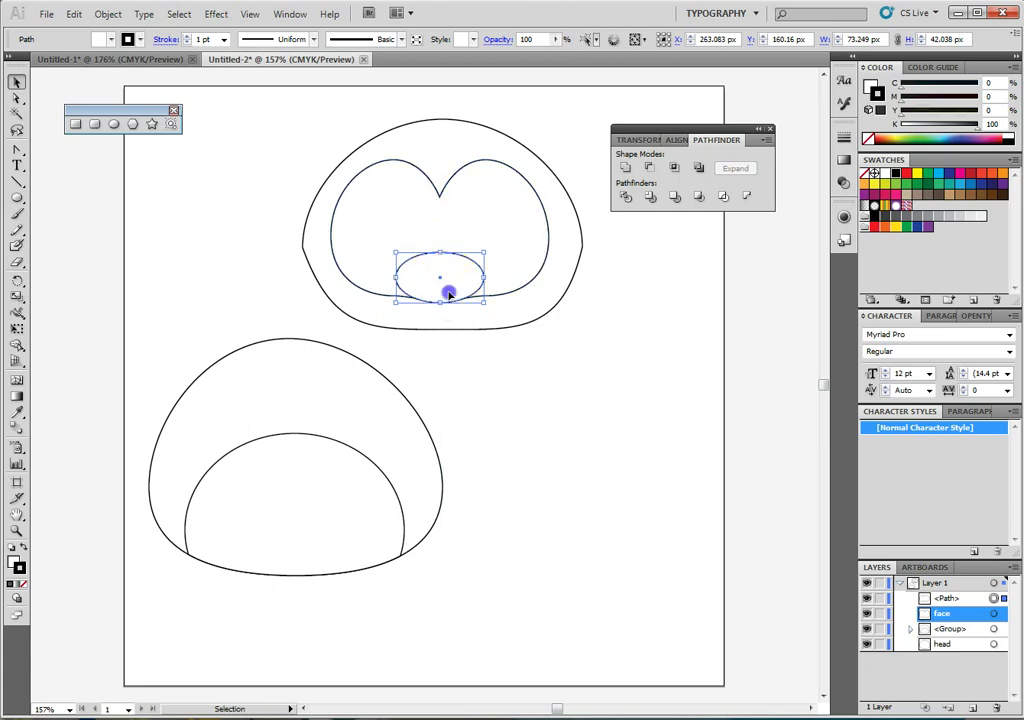
click(535, 299)
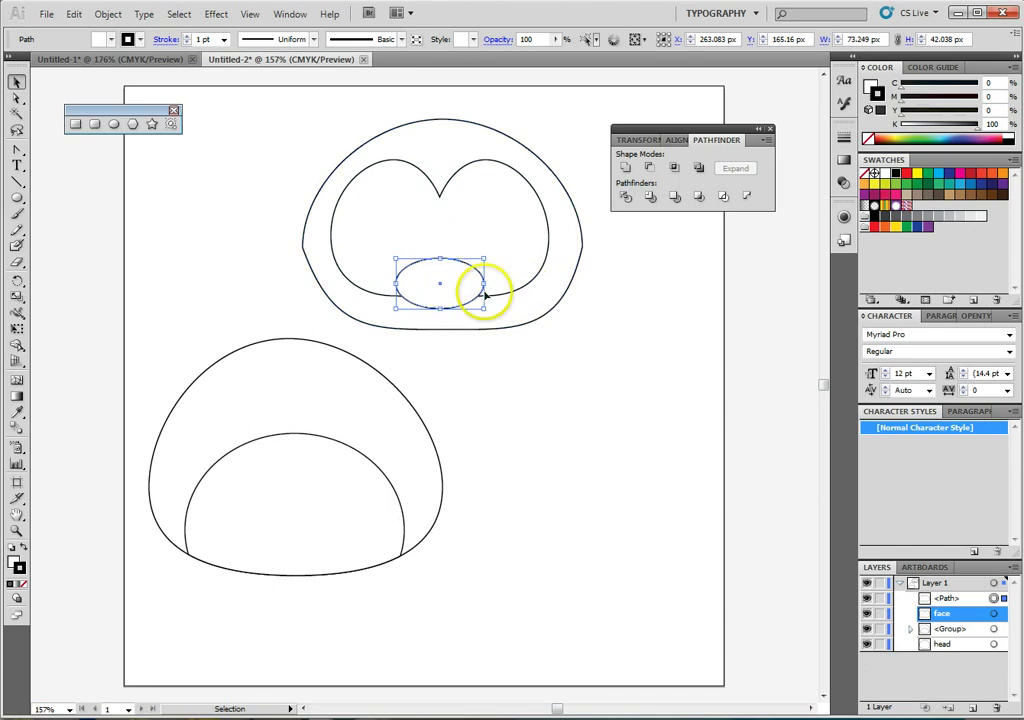
click(571, 407)
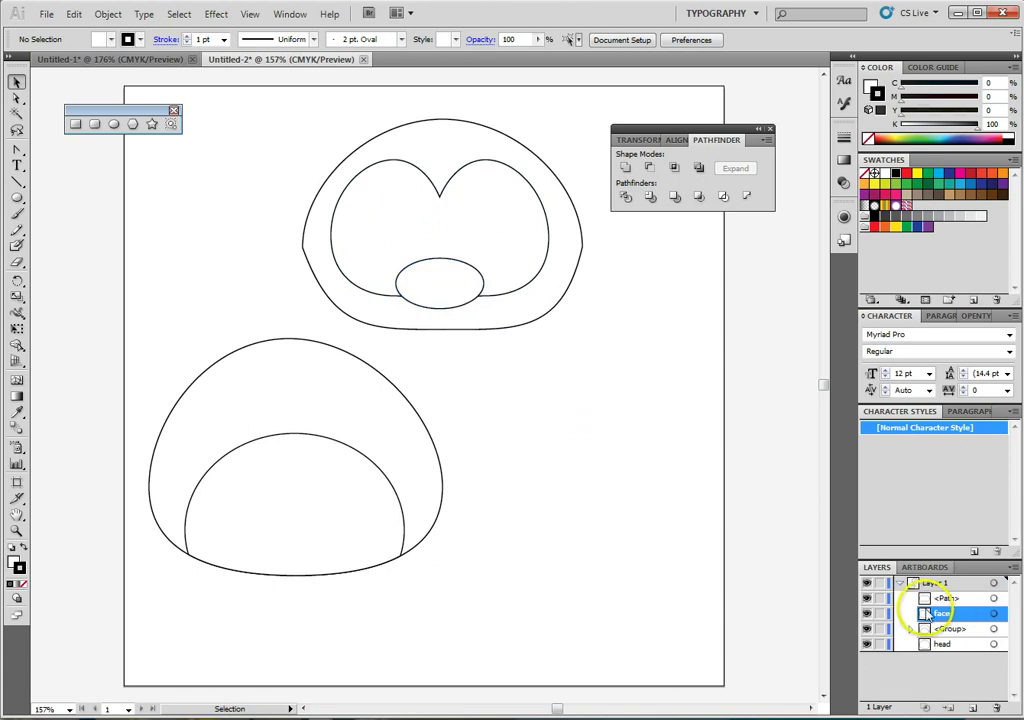
Rename the new ellipse's path beak.
click(946, 598)
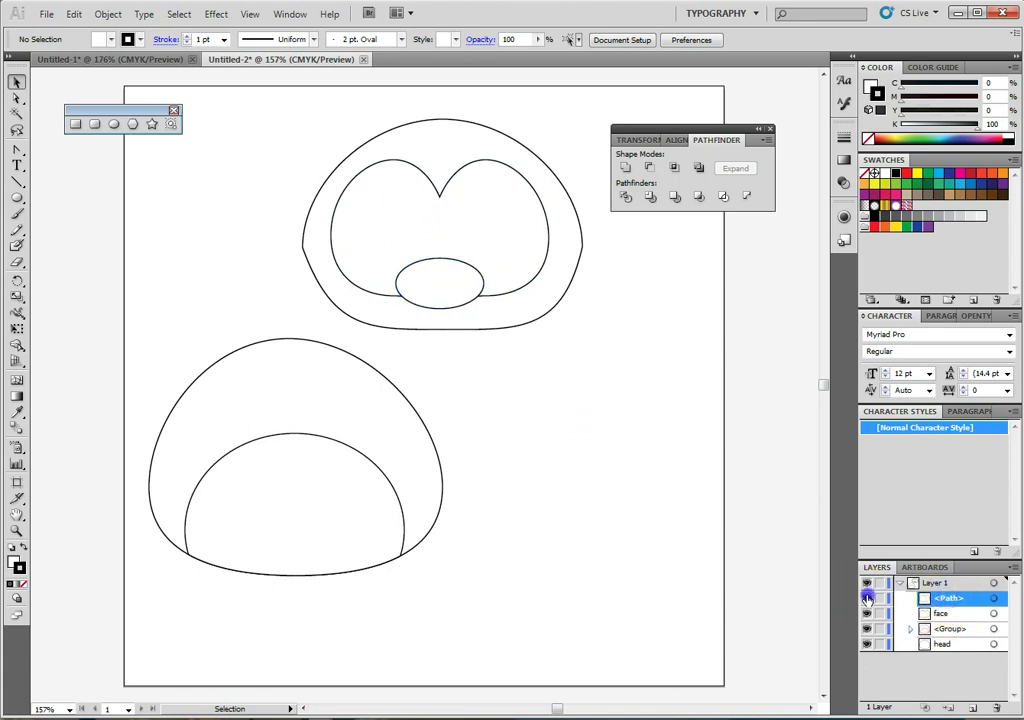
double_click(955, 598)
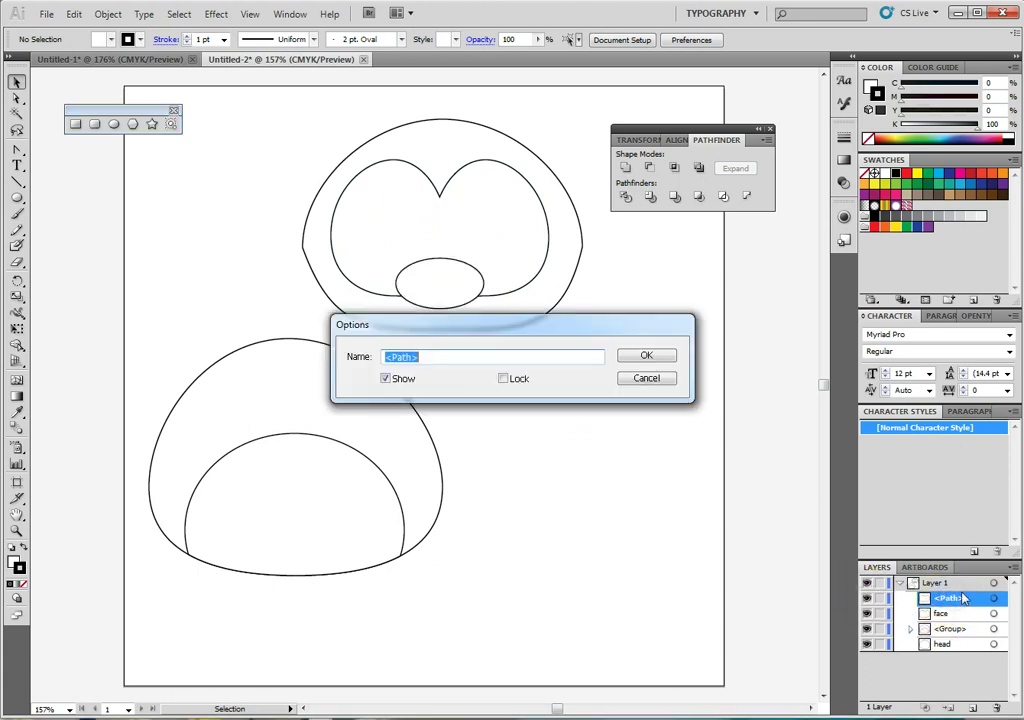
key(Return)
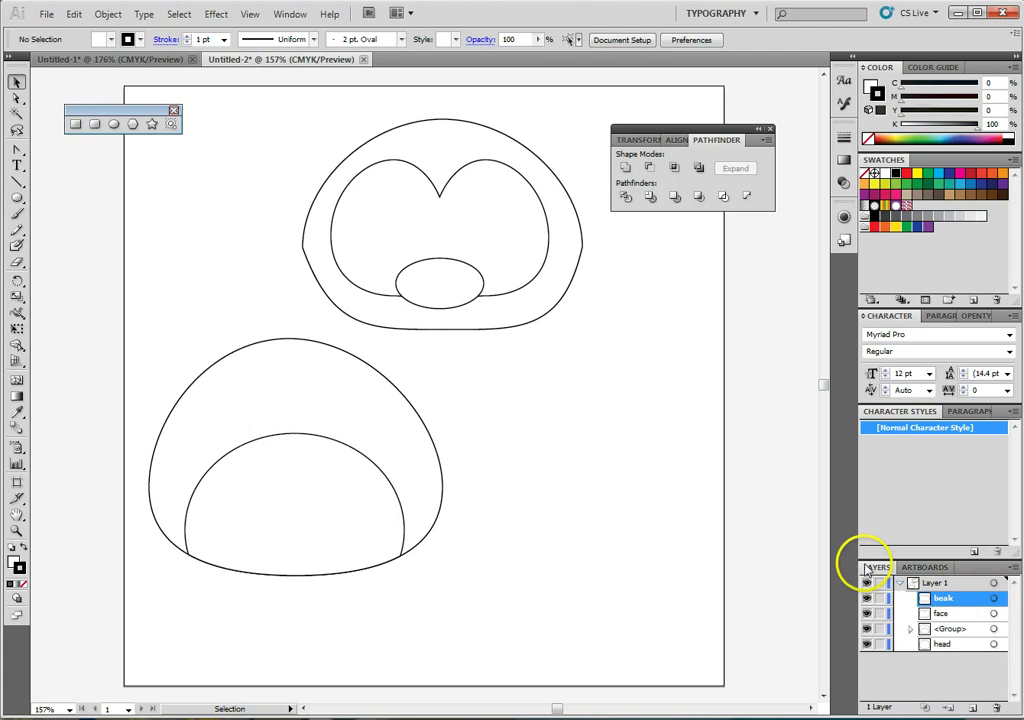
Draw an upright ellipse about 45 × 76 px in the empty area right of the body and duplicate it horizontally beside itself.
click(113, 125)
drag(540, 548, 581, 559)
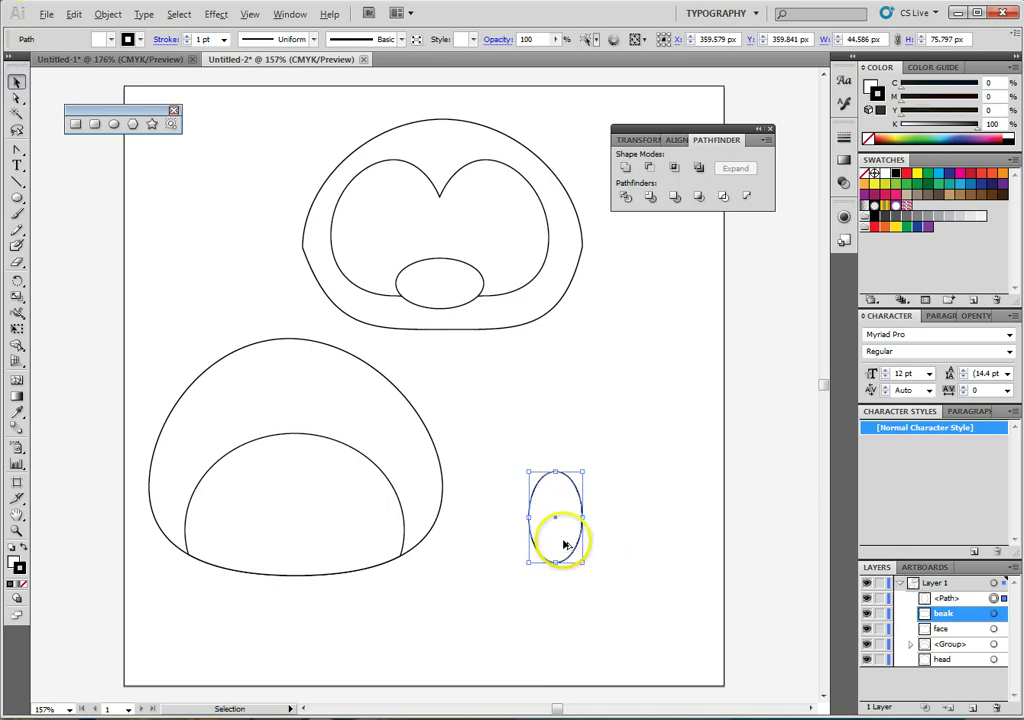
drag(565, 545, 625, 545)
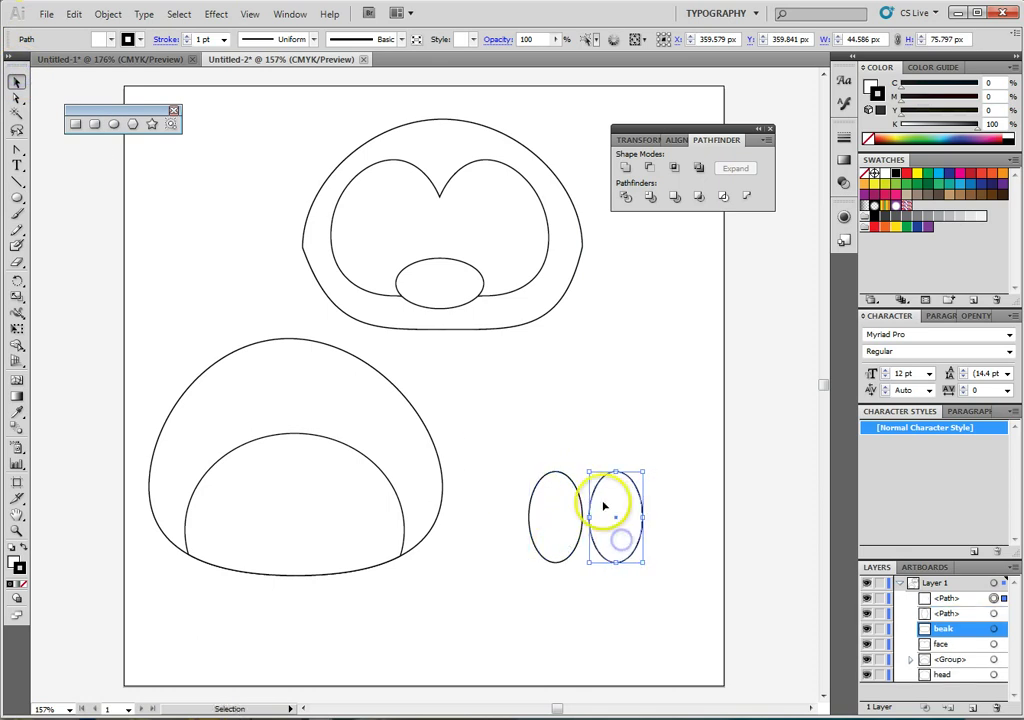
Tilt the two upright ellipses outward in opposite directions and slide them together so their lower ends overlap in a V.
drag(645, 467, 662, 484)
drag(556, 528, 563, 528)
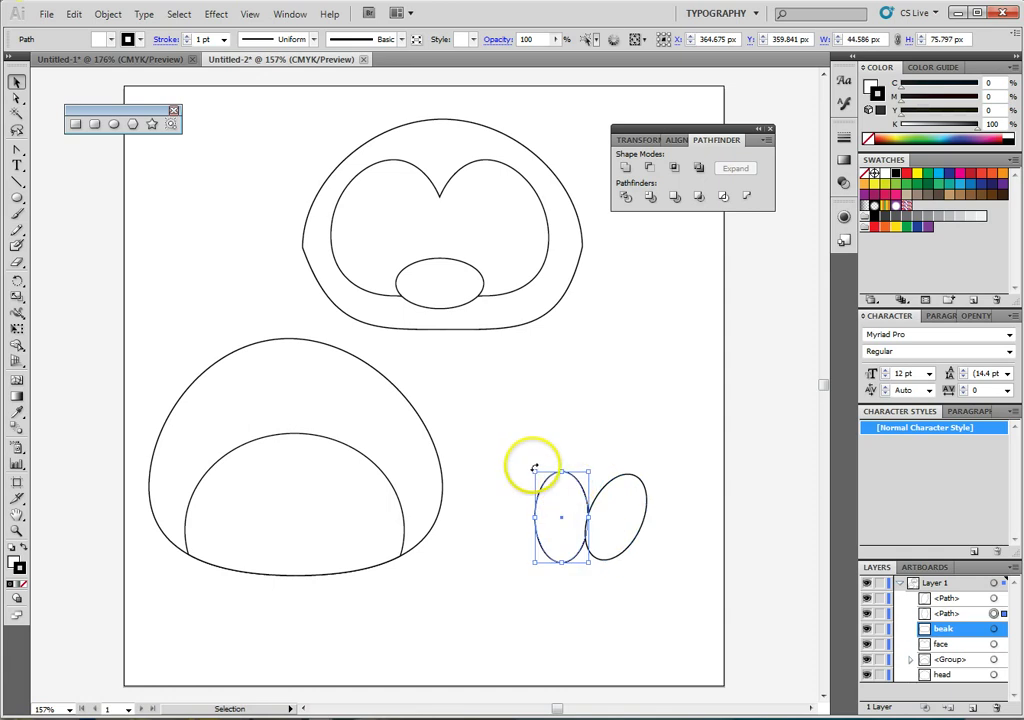
drag(533, 473, 510, 475)
drag(563, 540, 589, 539)
click(639, 541)
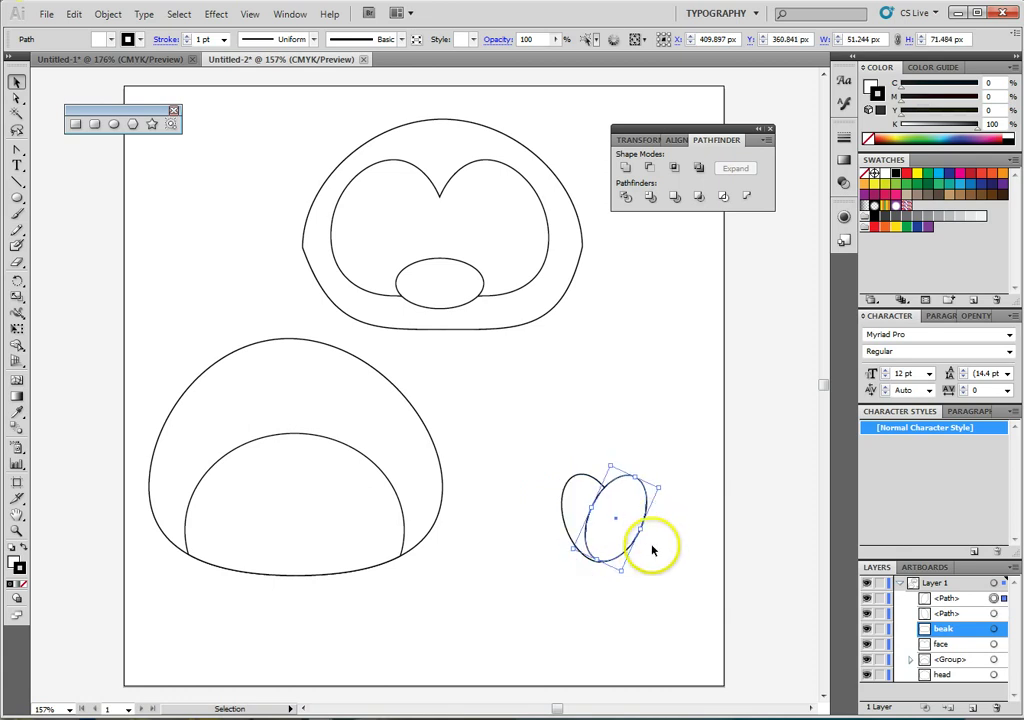
click(651, 549)
Unite the two tilted ellipses into one heart-shaped foot, then deepen its upper notch and reshape the lobe curves beside it.
drag(539, 459, 671, 600)
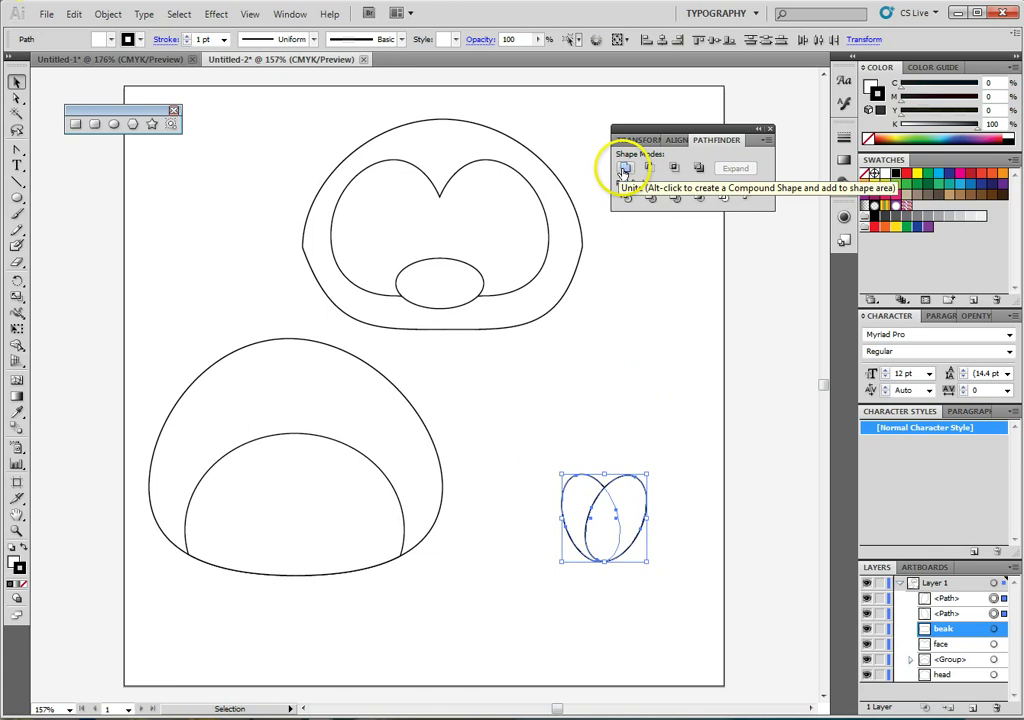
click(625, 169)
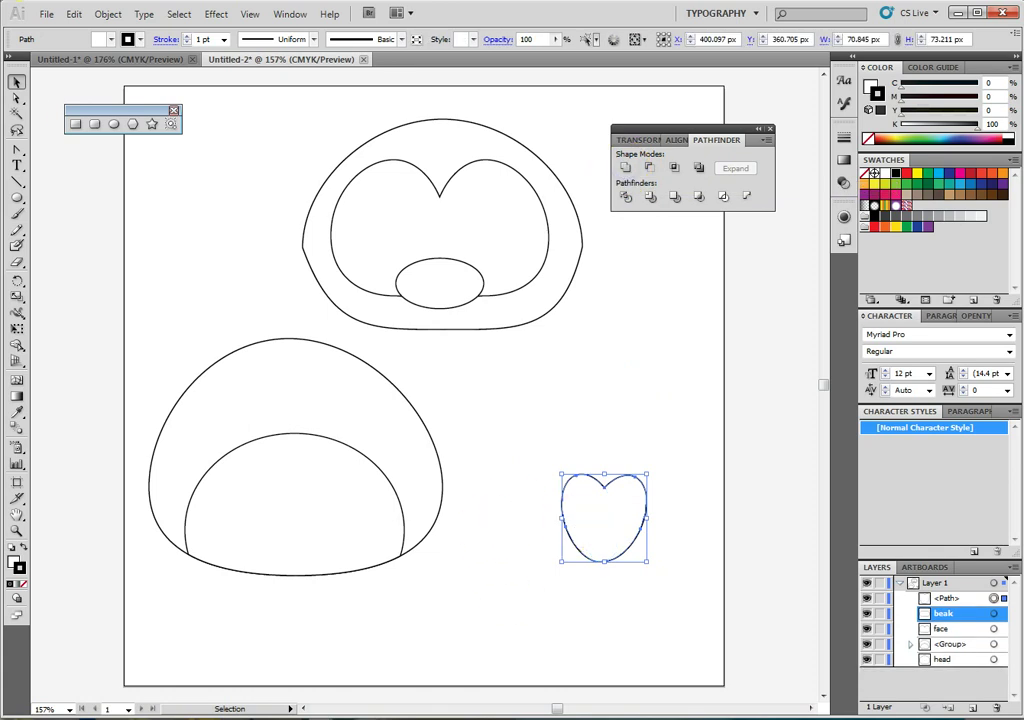
click(17, 100)
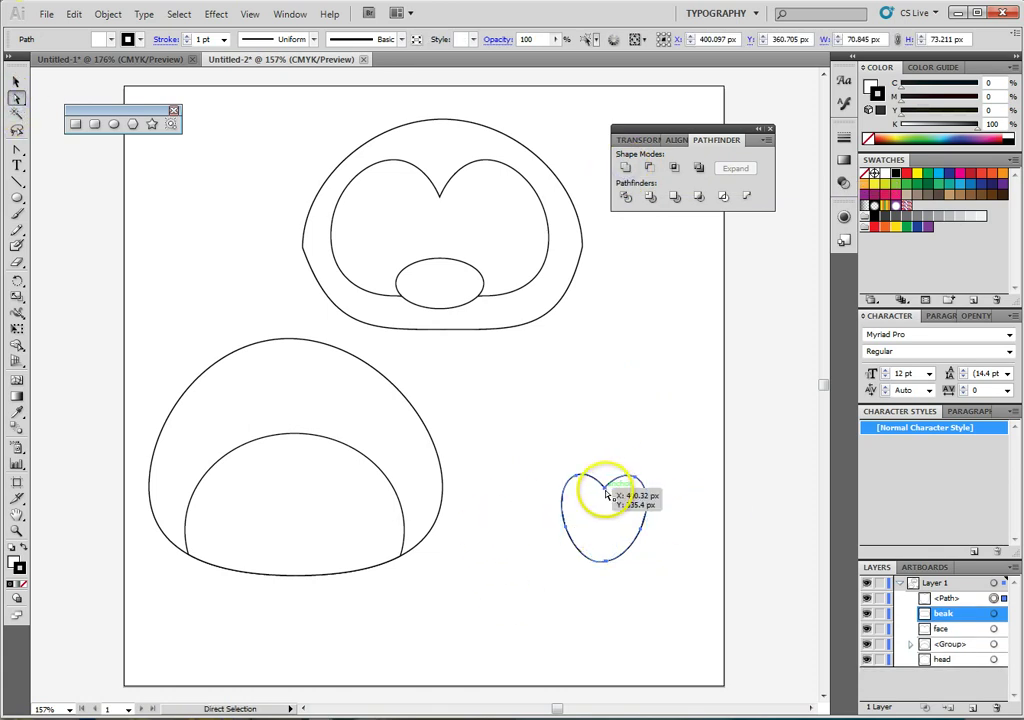
drag(603, 478, 605, 510)
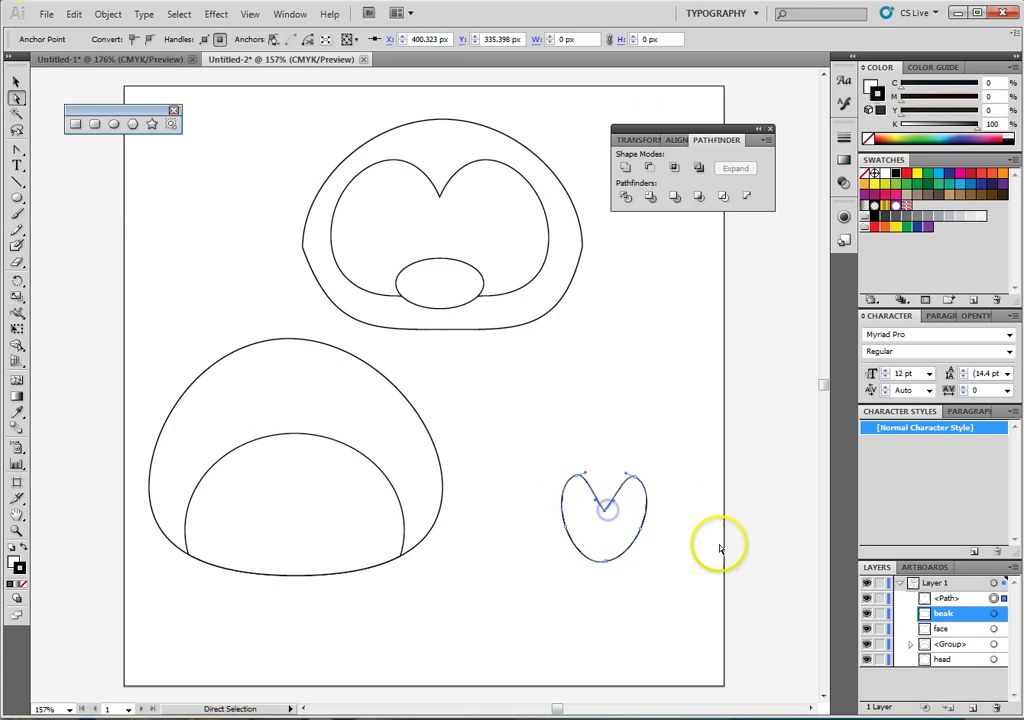
click(589, 476)
drag(628, 478, 616, 476)
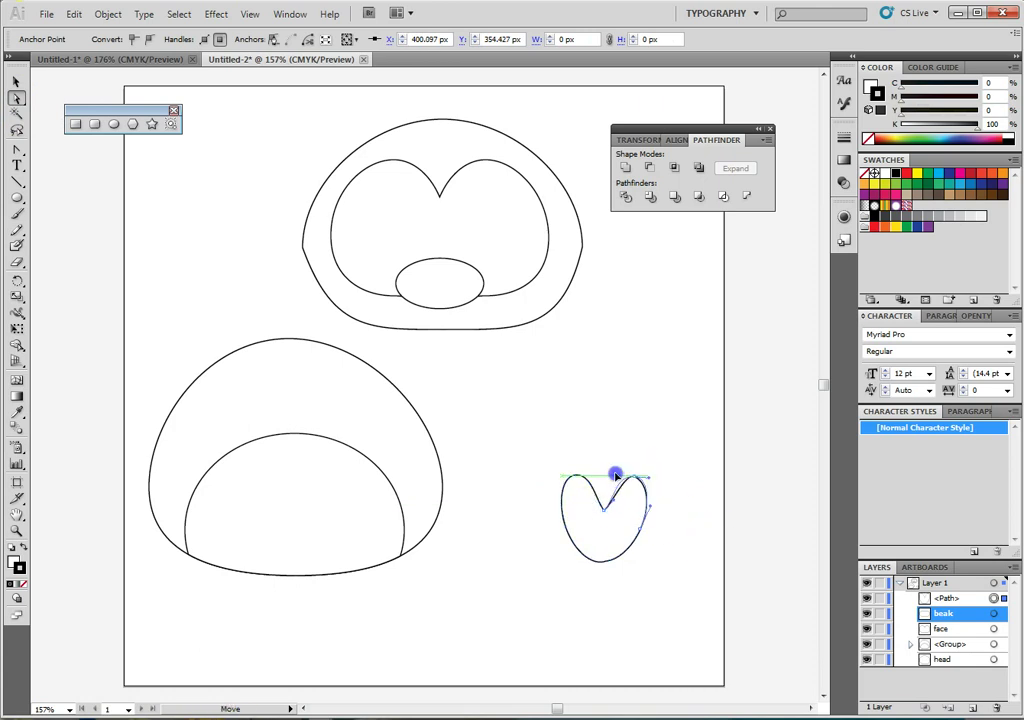
click(722, 555)
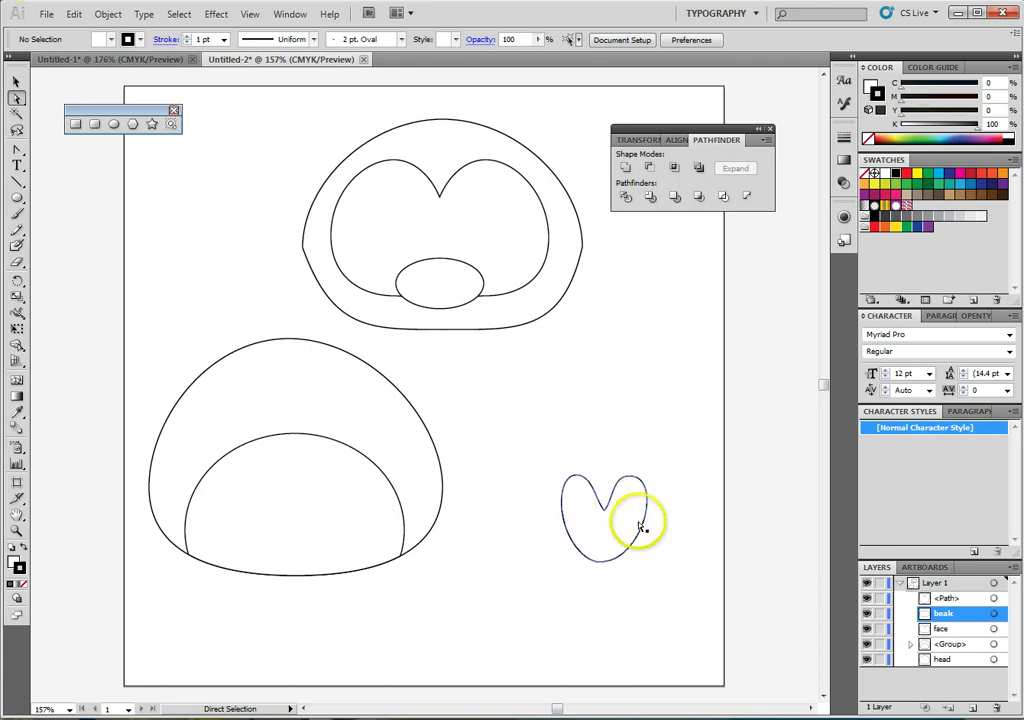
Duplicate the foot shape and move the two feet apart near the lower edge of the artboard.
click(16, 82)
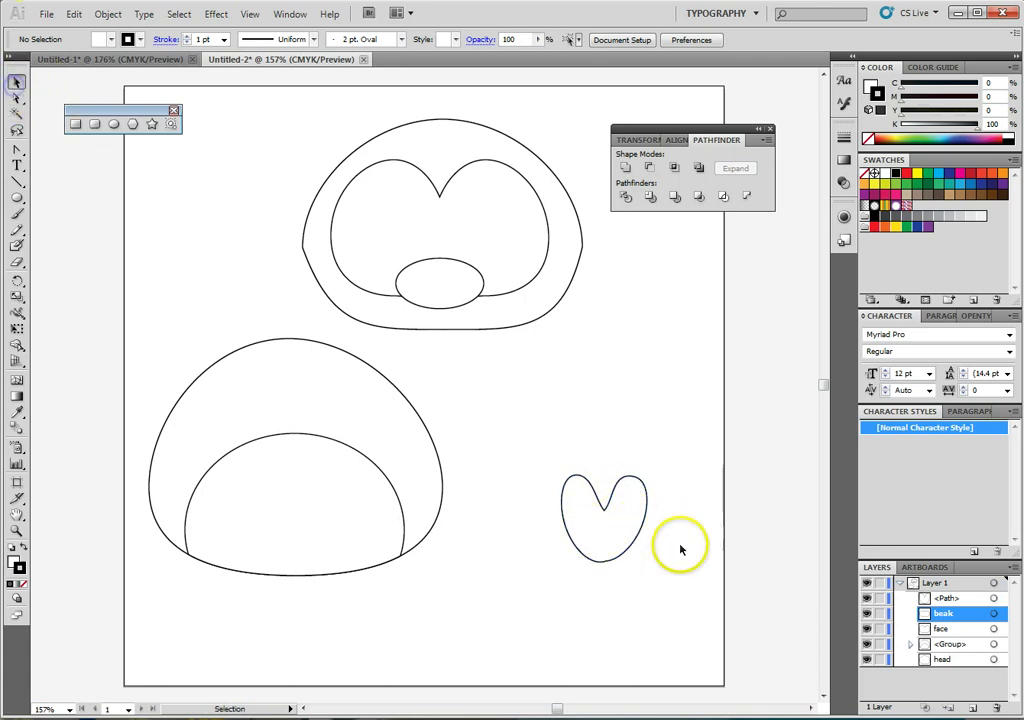
drag(616, 535, 636, 598)
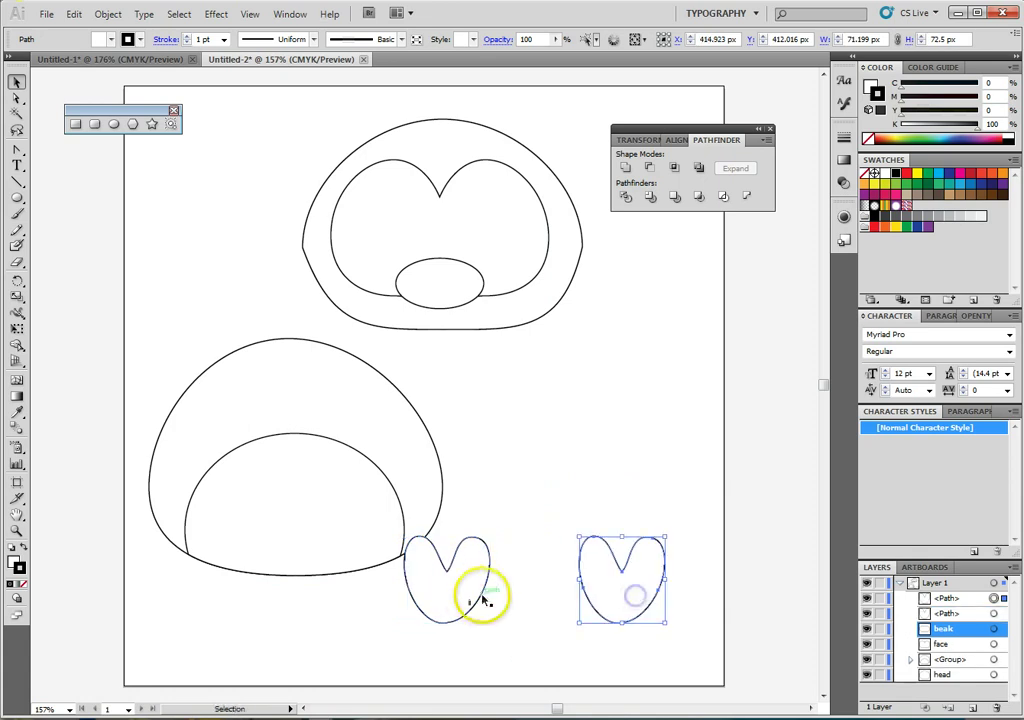
drag(478, 597, 364, 633)
drag(622, 562, 622, 592)
Centre the body group beneath the head and place one foot over each lower side of the body at equal height.
drag(292, 412, 435, 389)
drag(362, 603, 390, 563)
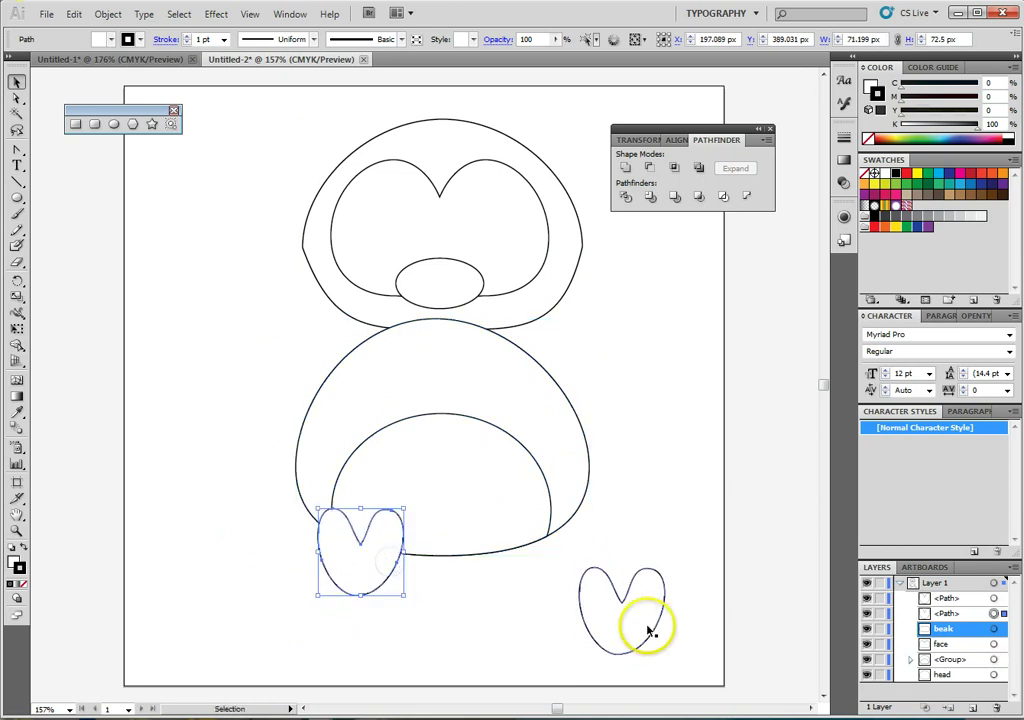
drag(649, 631, 535, 535)
drag(390, 550, 384, 526)
drag(513, 537, 524, 533)
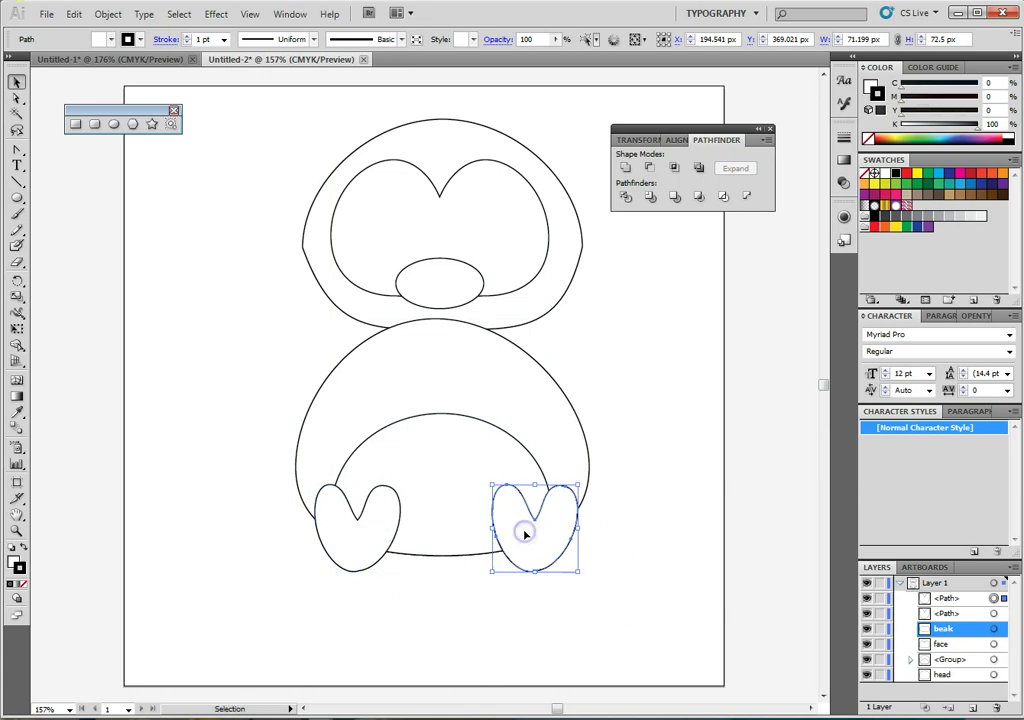
click(619, 537)
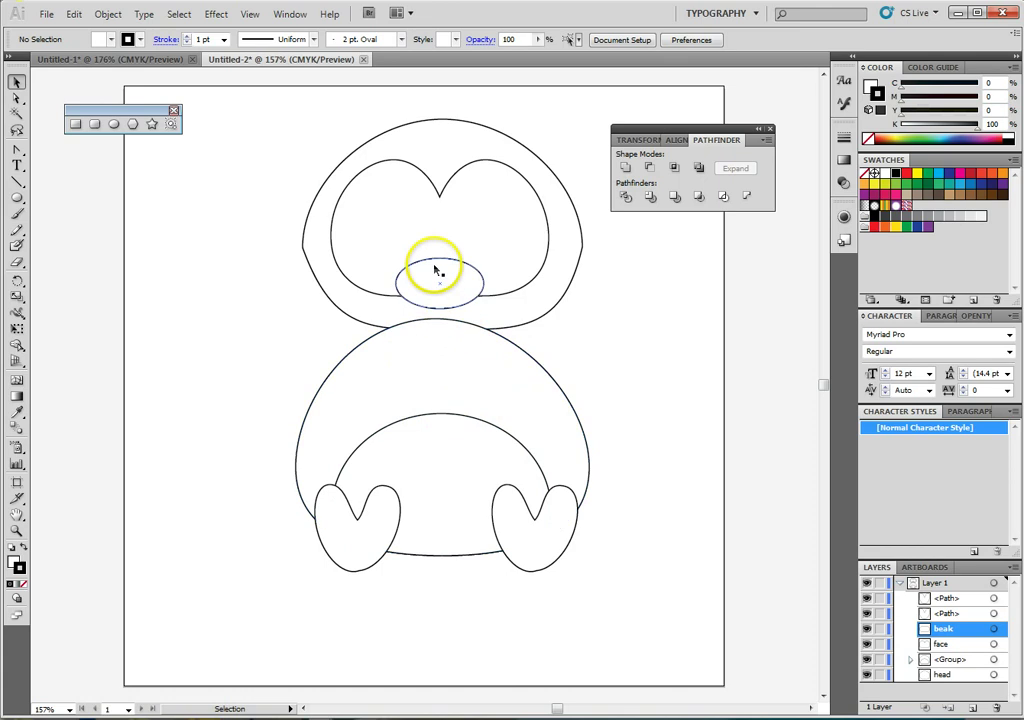
Send the body group to the back, behind the head.
click(537, 364)
right_click(538, 367)
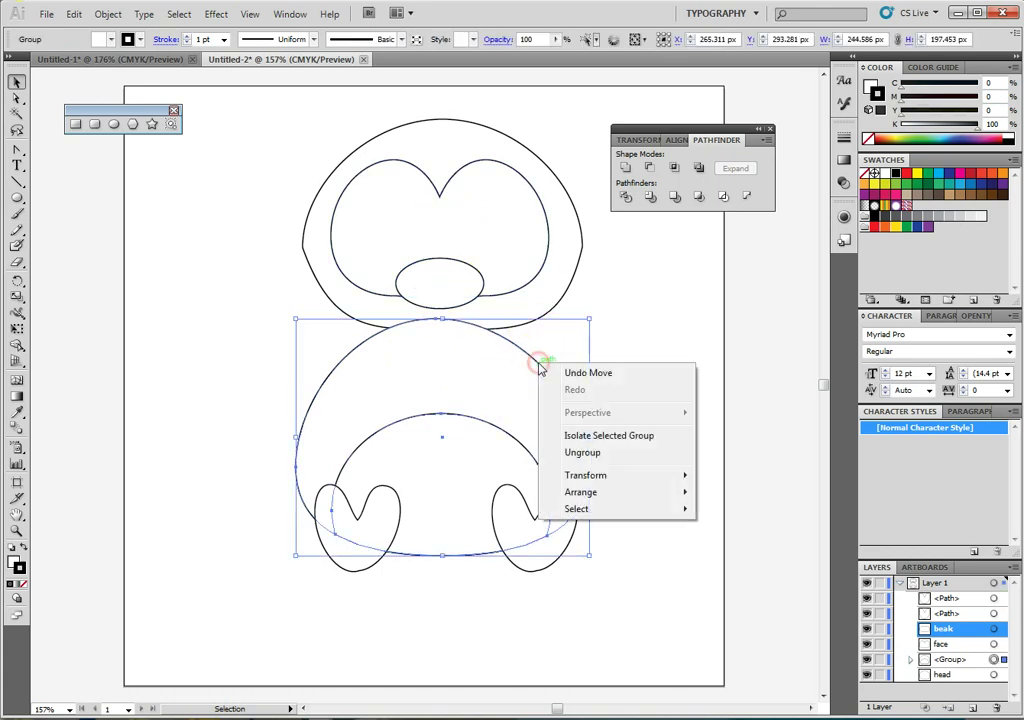
mouse_move(600, 500)
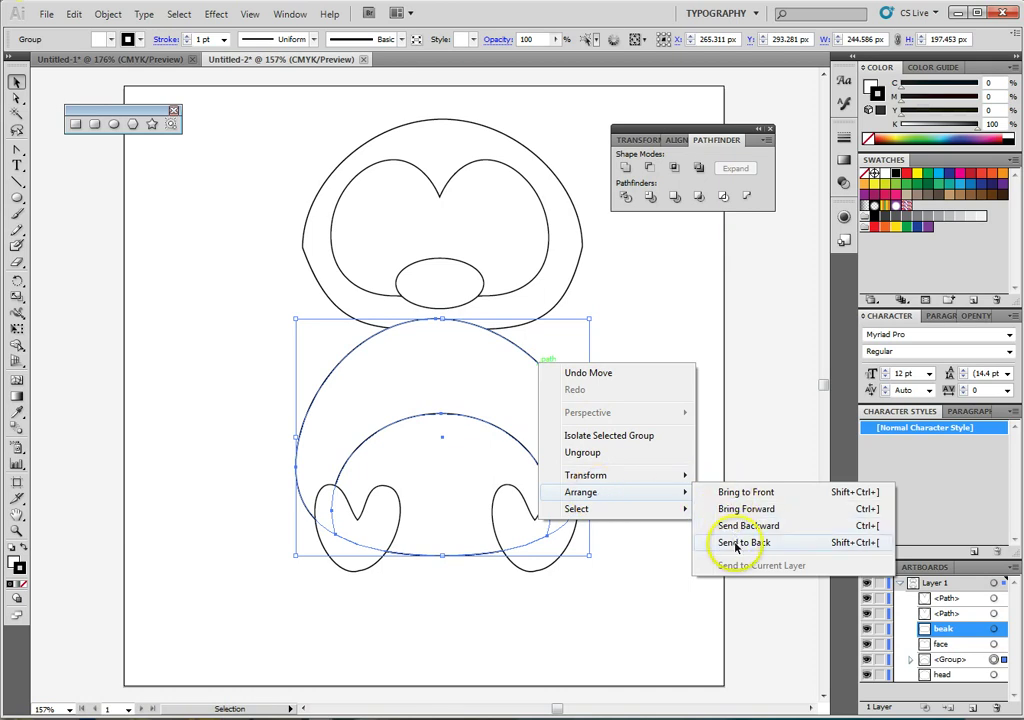
click(737, 543)
click(698, 451)
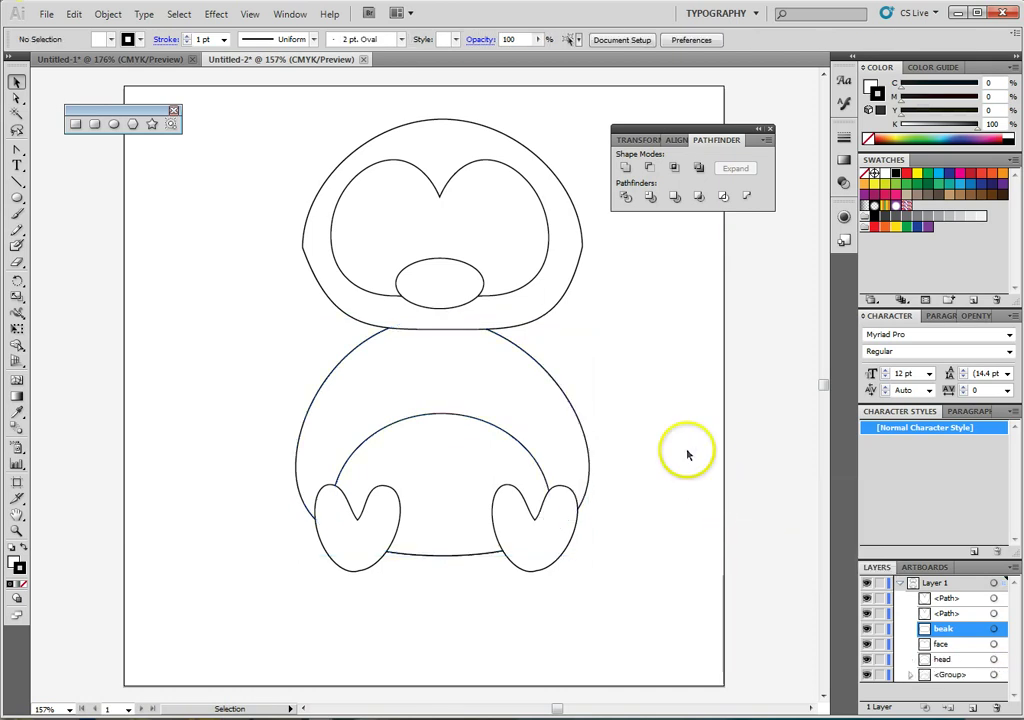
Move the head, face and beak slightly down so the head overlaps the body, keeping the three shapes centred on each other.
mouse_move(432, 331)
mouse_down()
mouse_move(430, 340)
mouse_move(446, 322)
mouse_up()
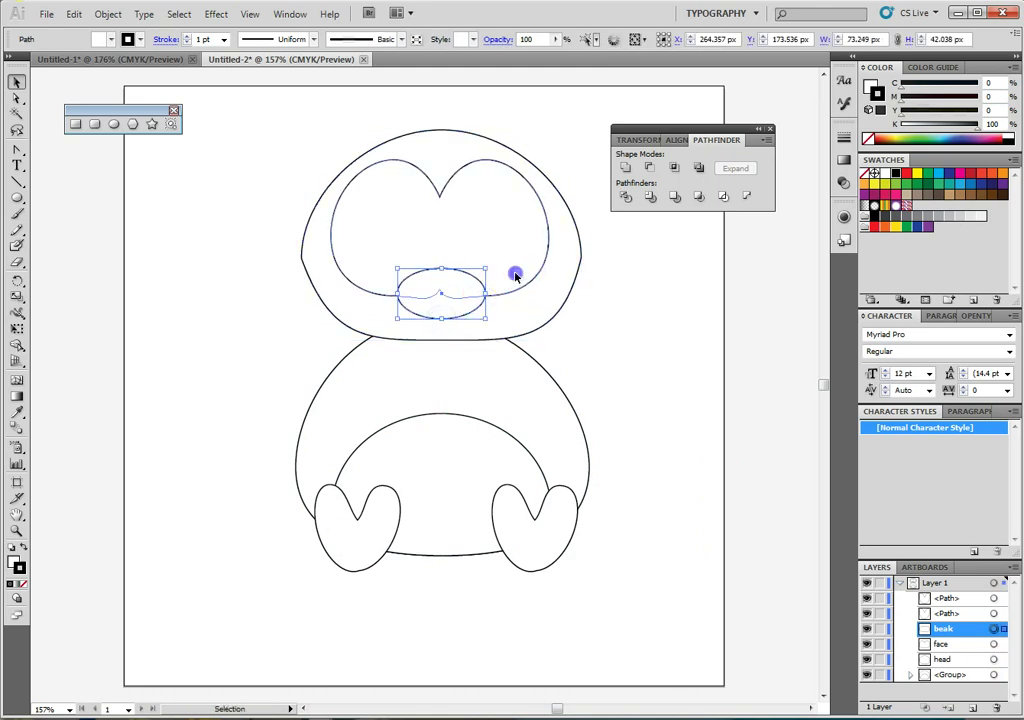
drag(517, 274, 517, 283)
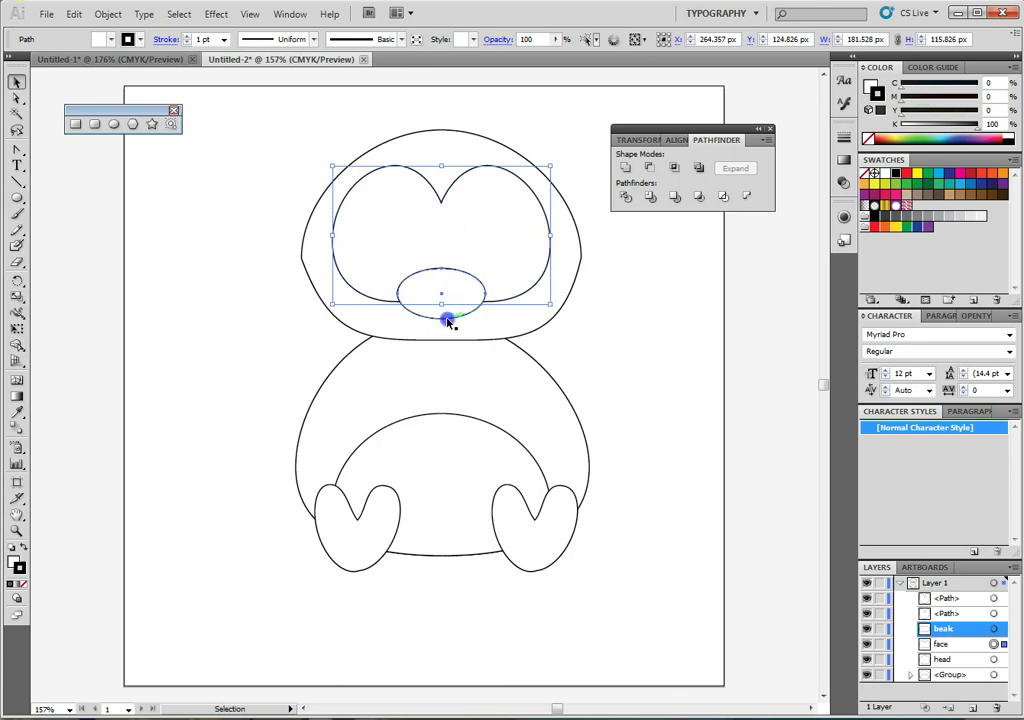
drag(447, 320, 441, 322)
click(667, 336)
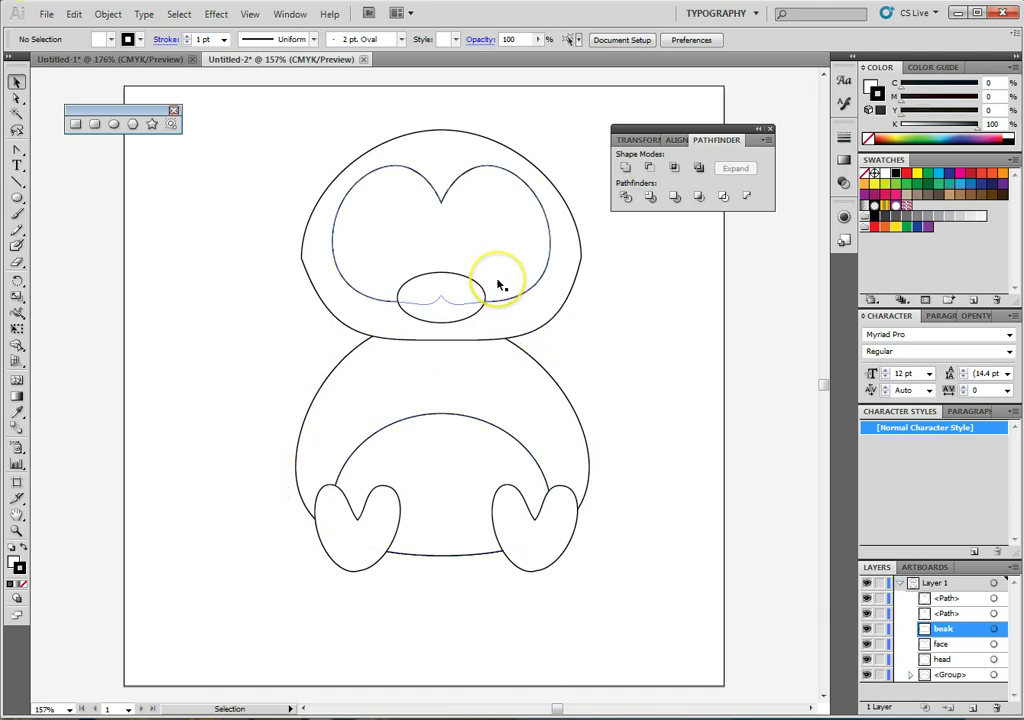
click(683, 347)
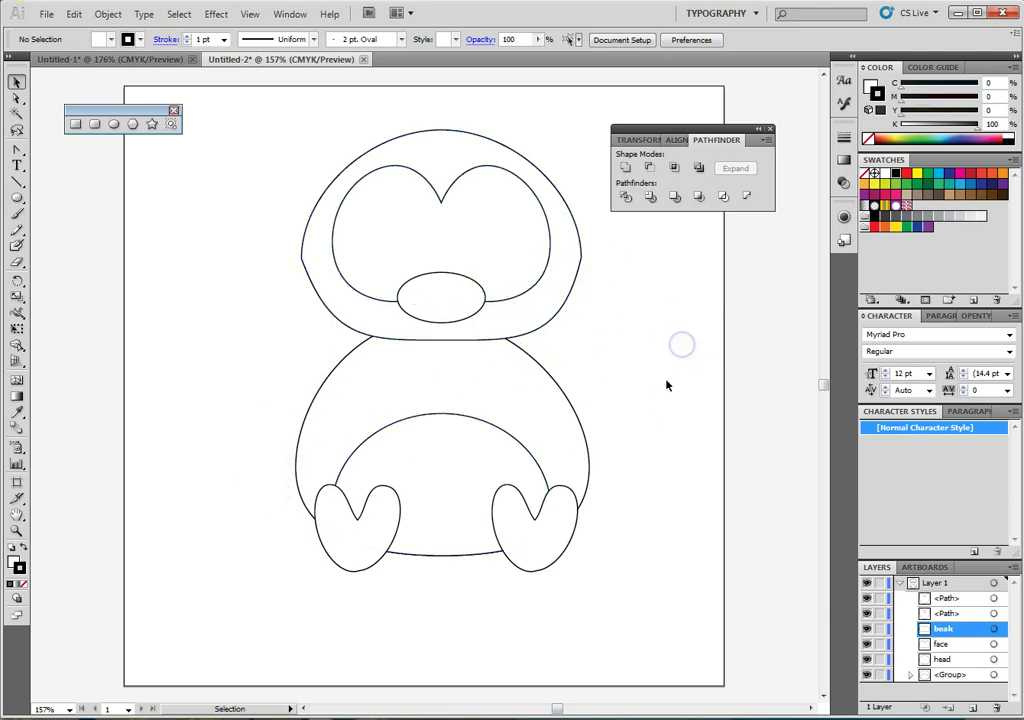
Draw a narrow upright ellipse about 22 × 50 px in the left half of the face as an eye and fill it with black 000000.
click(114, 124)
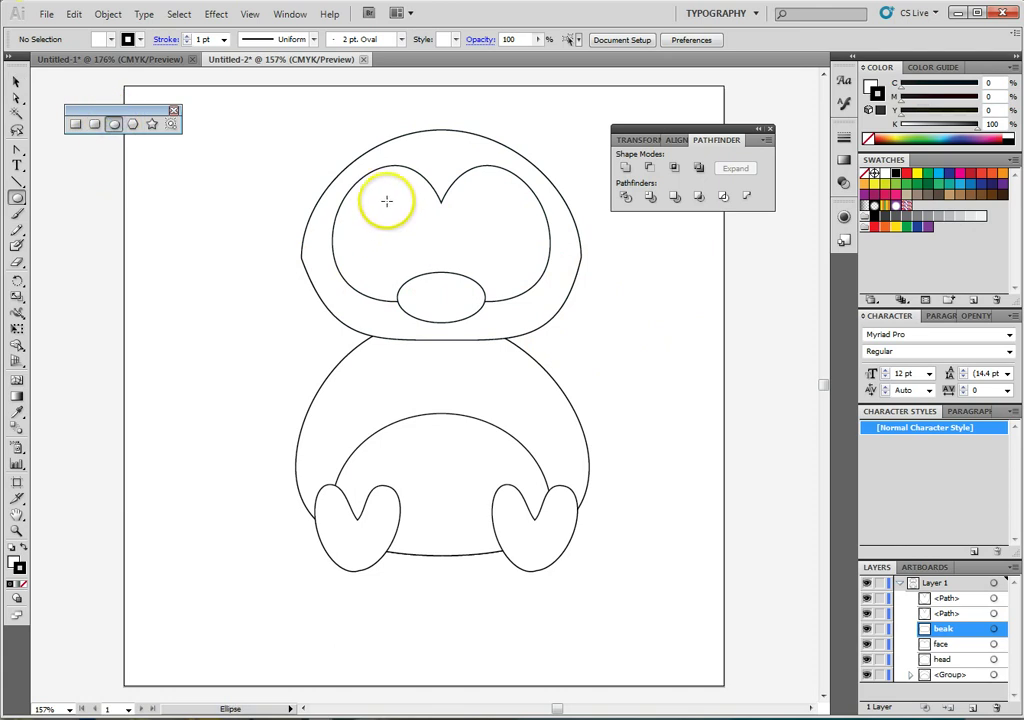
drag(387, 202, 414, 259)
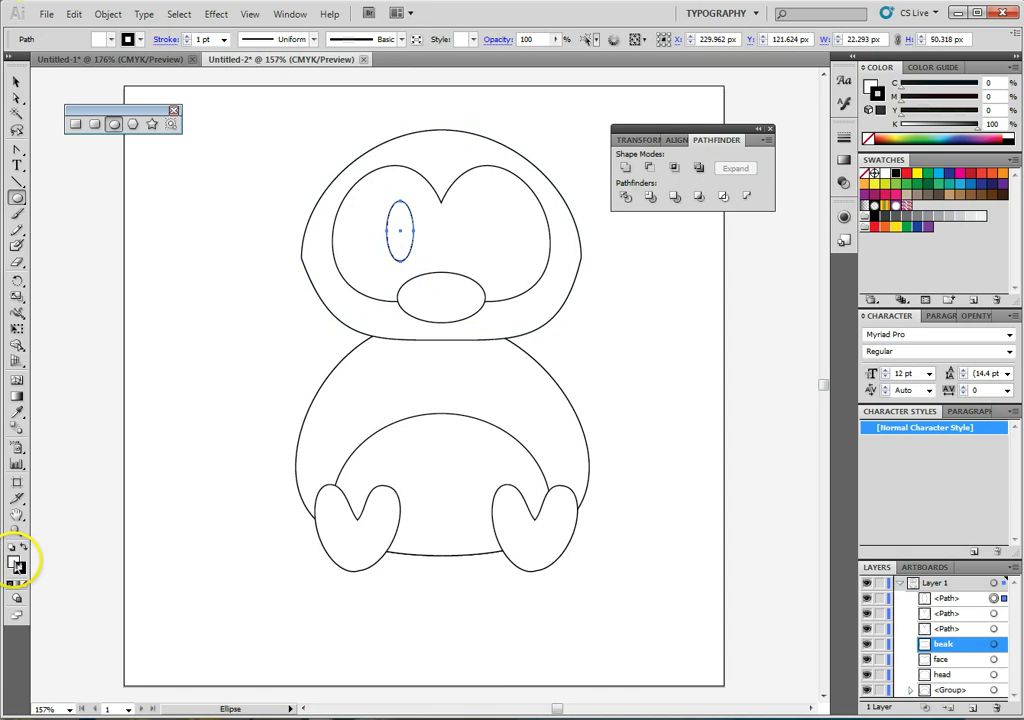
double_click(16, 565)
drag(347, 439, 297, 473)
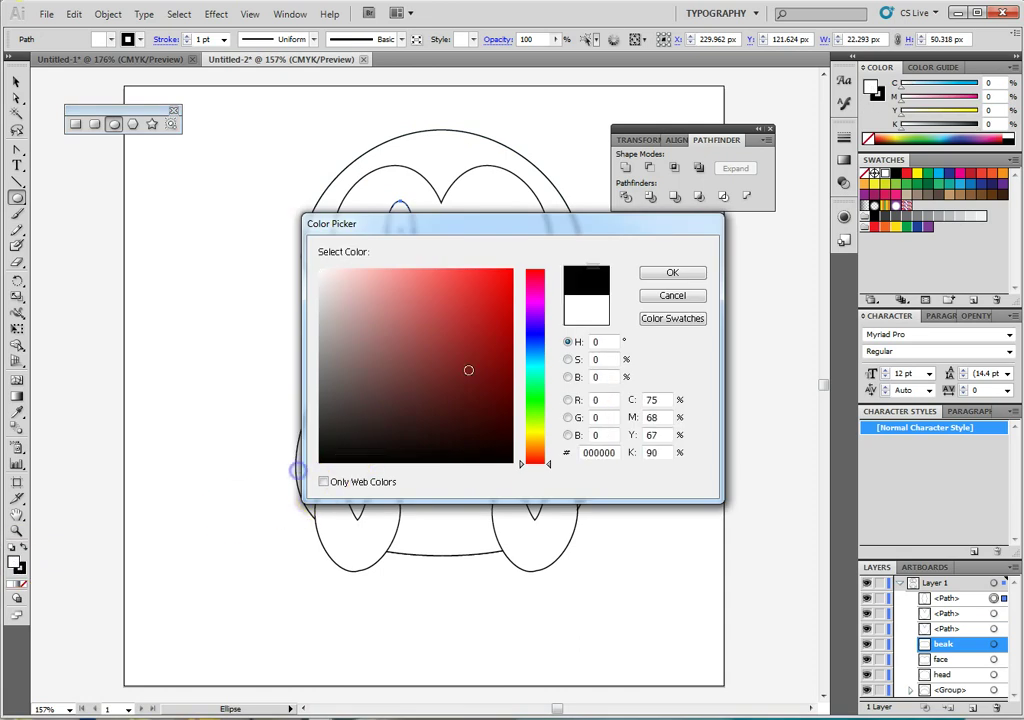
click(662, 273)
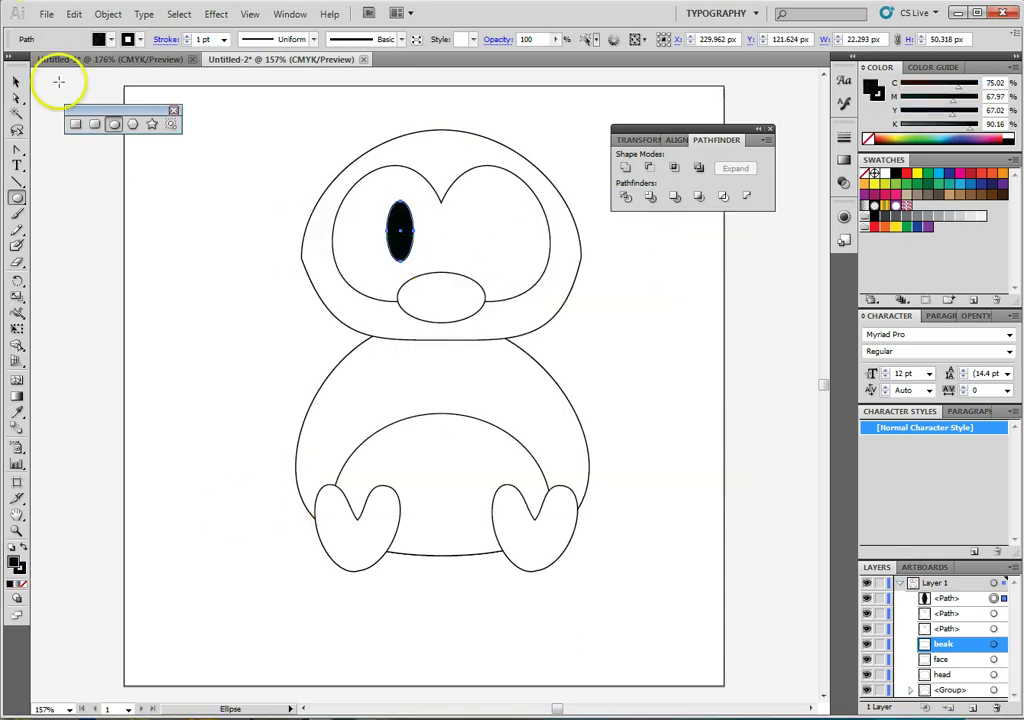
Duplicate the black eye into the right half of the face.
click(18, 83)
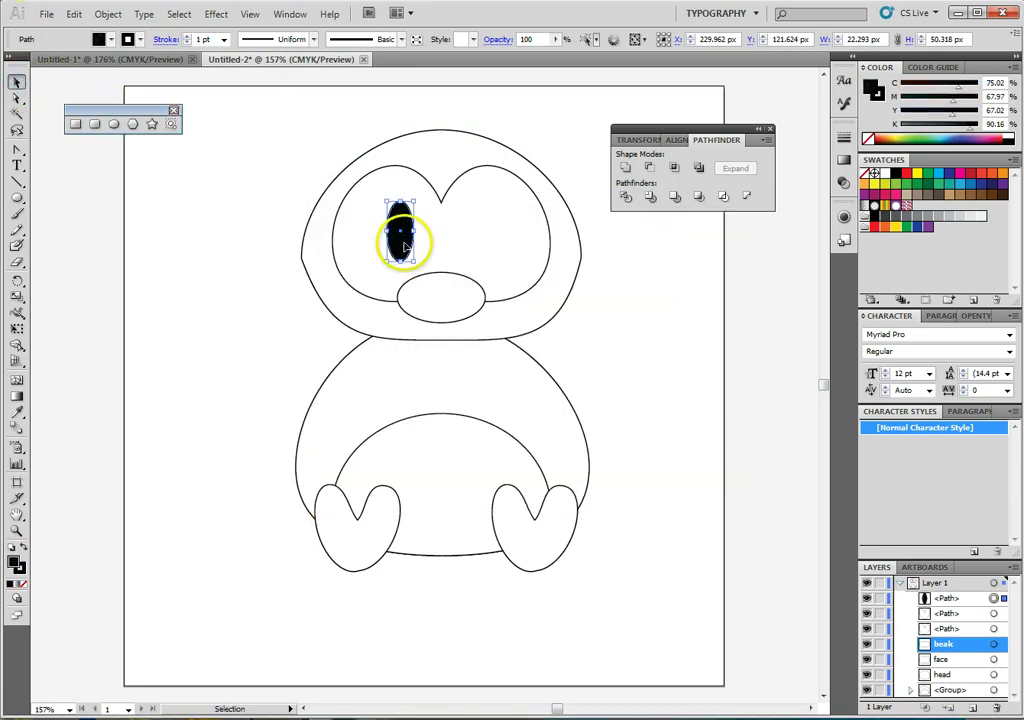
drag(404, 246, 478, 246)
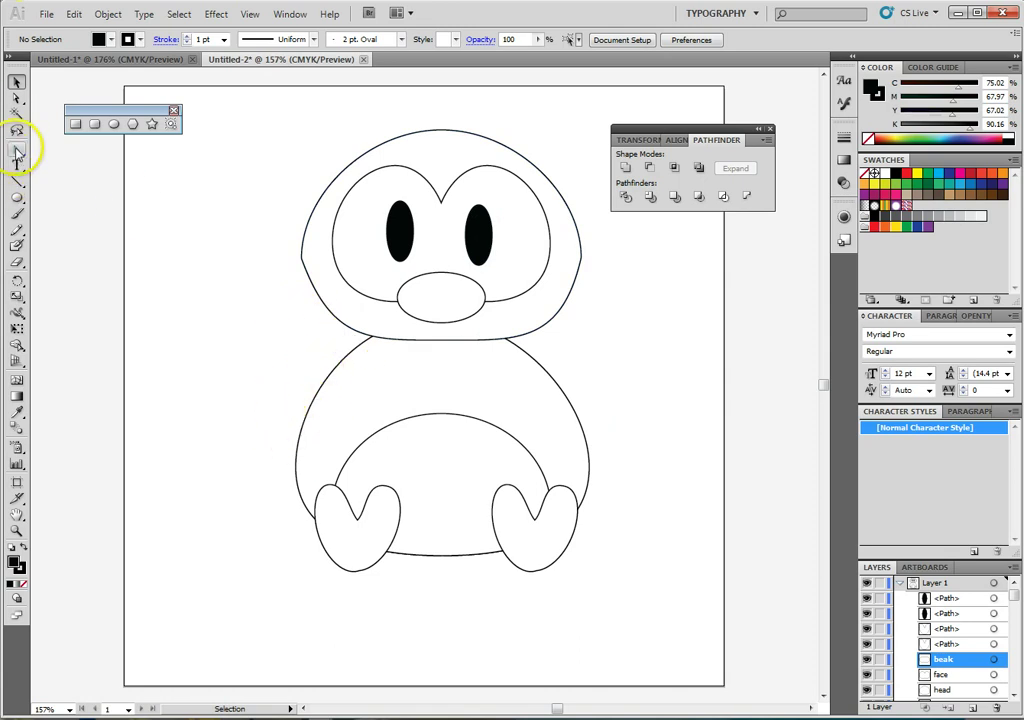
Draw a black-filled wing with three rounded feathers in the empty area beside the character's left-hand side, using the Pen tool.
drag(16, 153, 52, 149)
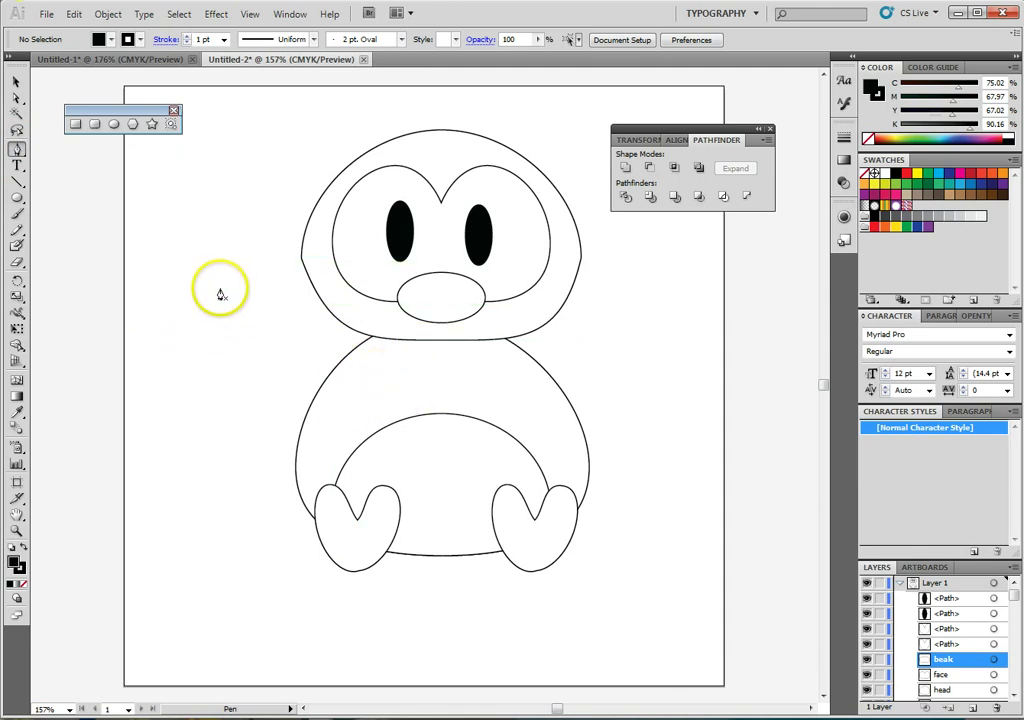
drag(217, 288, 168, 339)
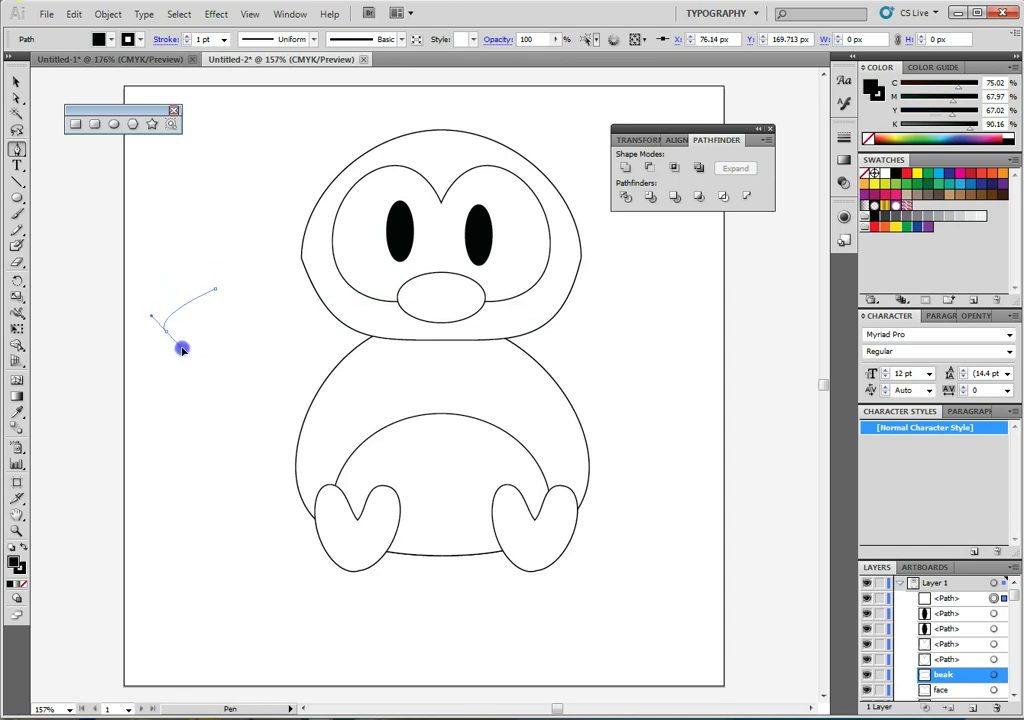
drag(179, 350, 209, 318)
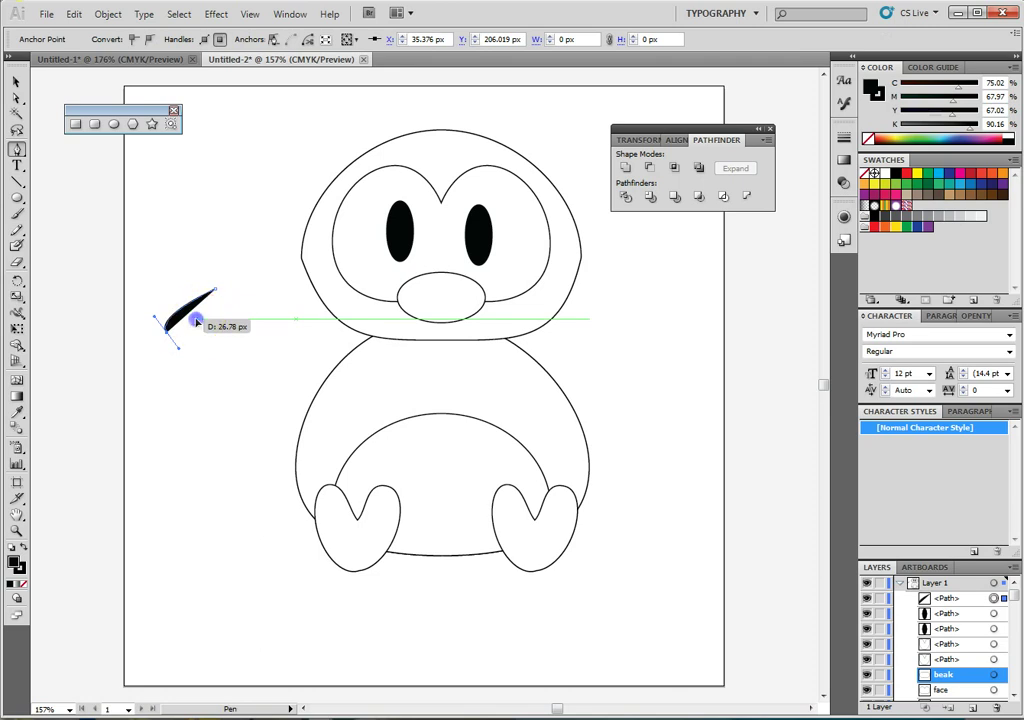
drag(197, 322, 175, 367)
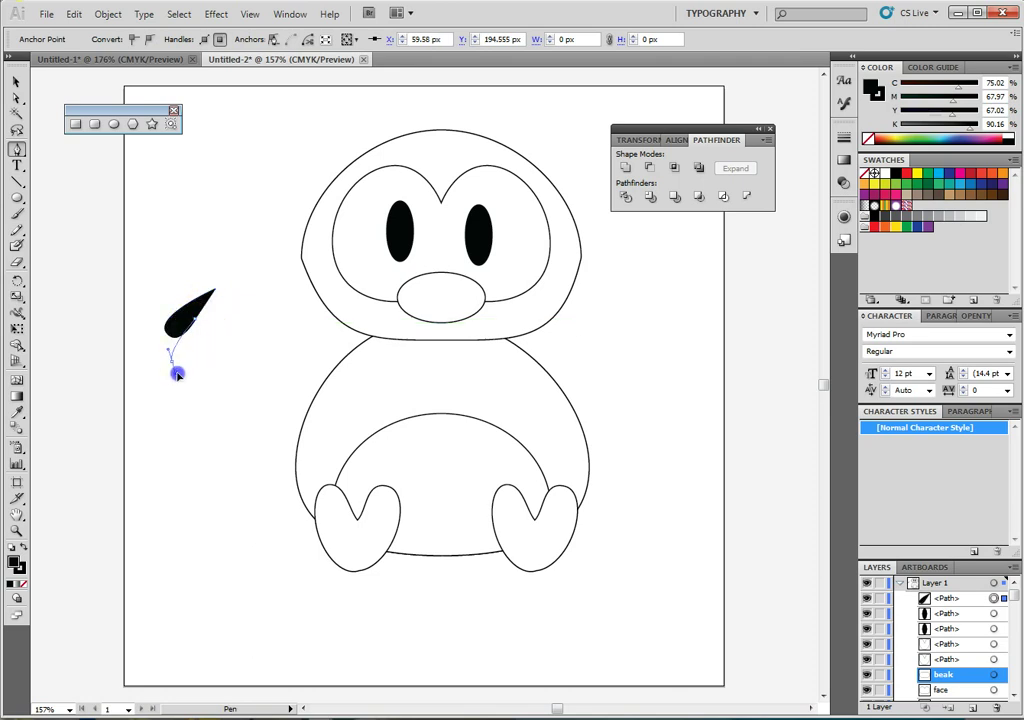
drag(179, 373, 354, 361)
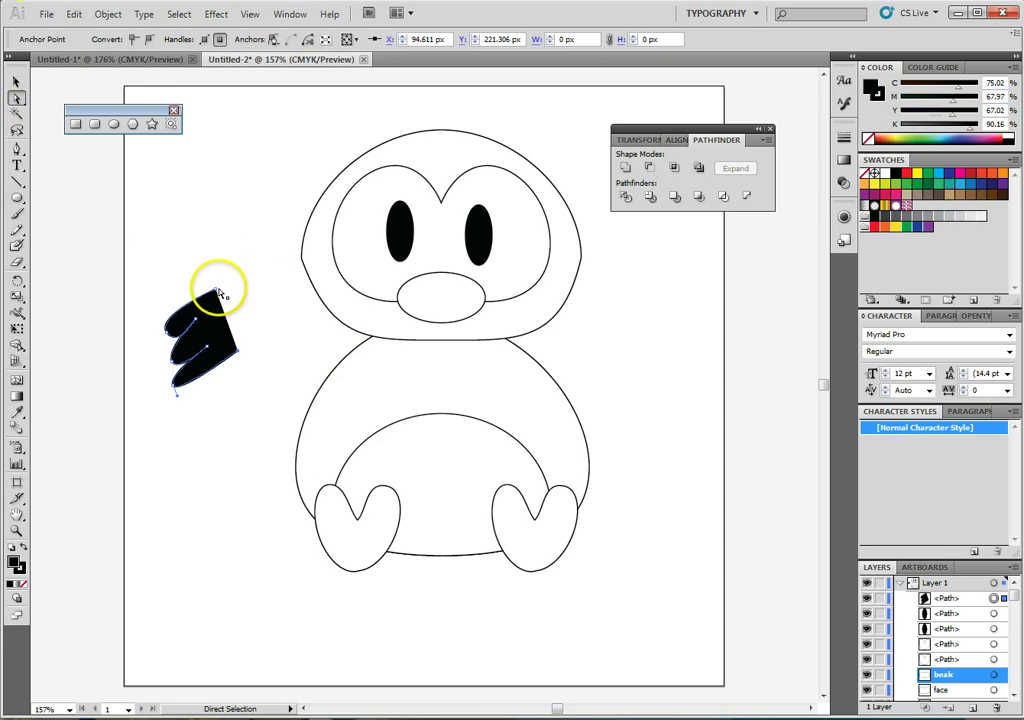
Reshape the wing's inner upper anchor and feather curve handles into a fuller wing of about 66 × 95 px.
drag(216, 289, 248, 282)
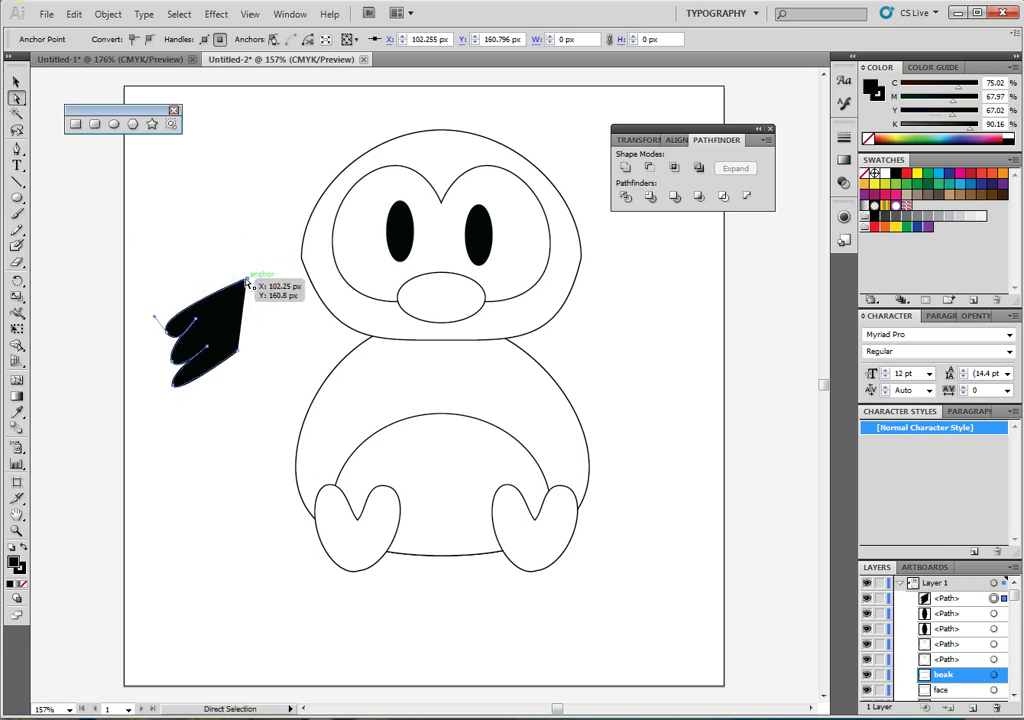
drag(153, 310, 144, 299)
mouse_move(201, 339)
mouse_down()
mouse_move(201, 354)
mouse_move(210, 350)
mouse_up()
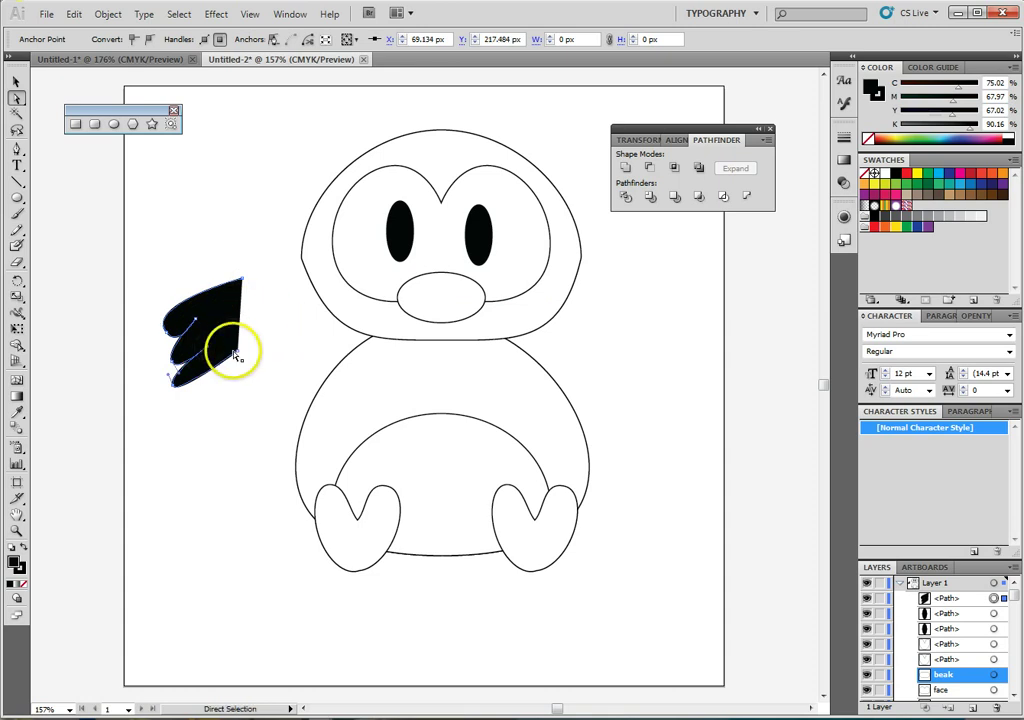
click(174, 394)
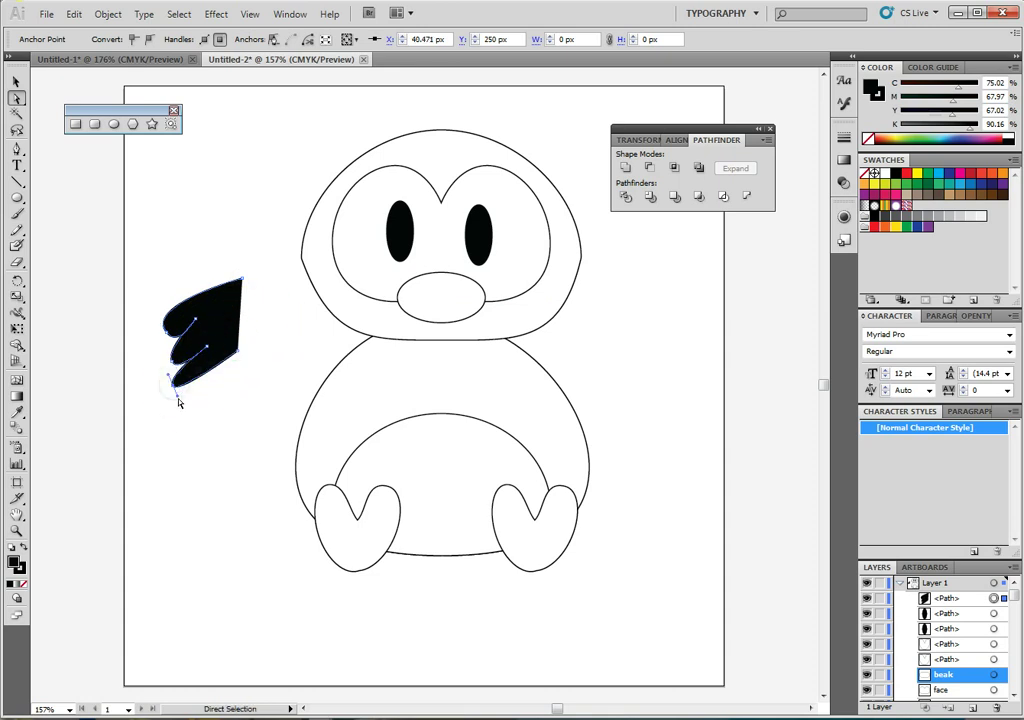
drag(179, 402, 183, 414)
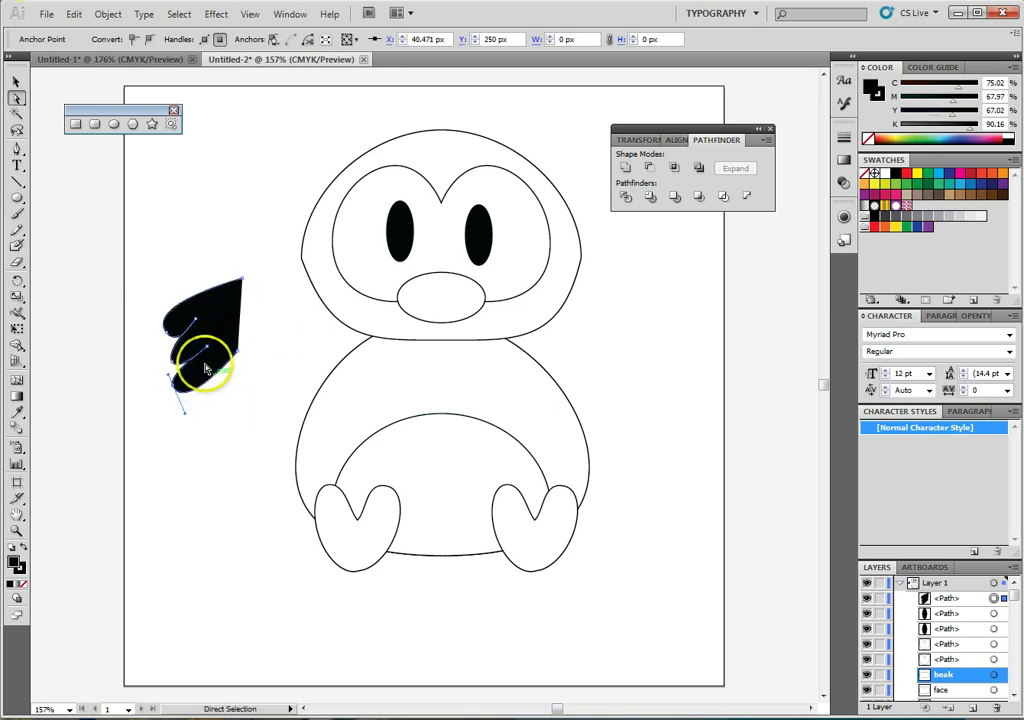
Place the wing over the body's left shoulder edge and rotate it slightly clockwise.
drag(205, 368, 333, 377)
click(277, 403)
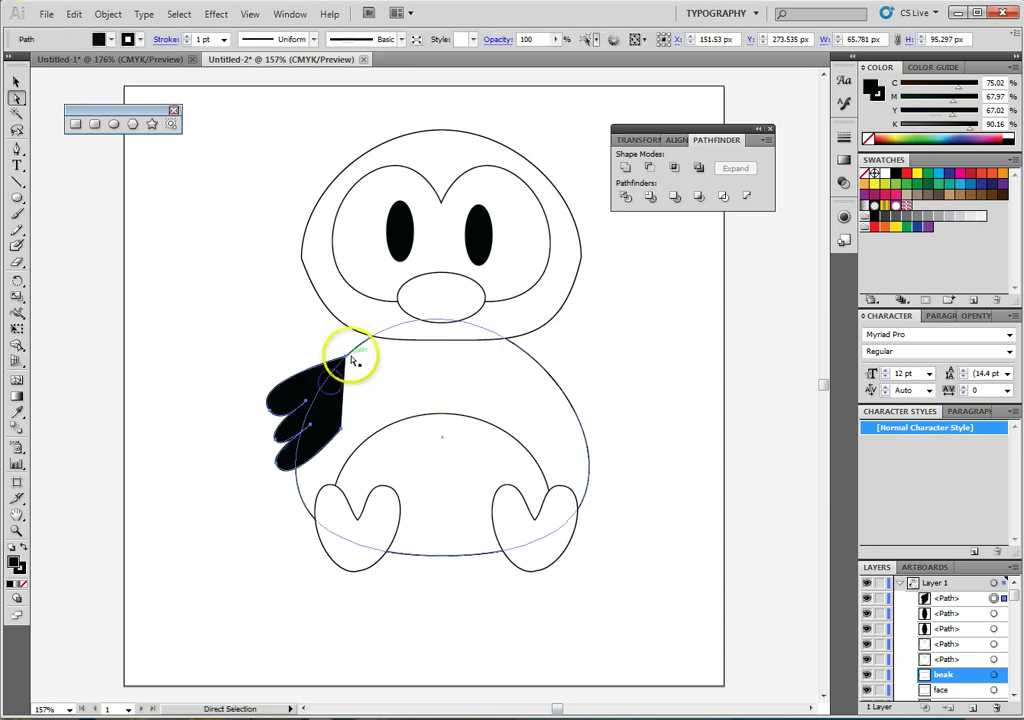
click(17, 81)
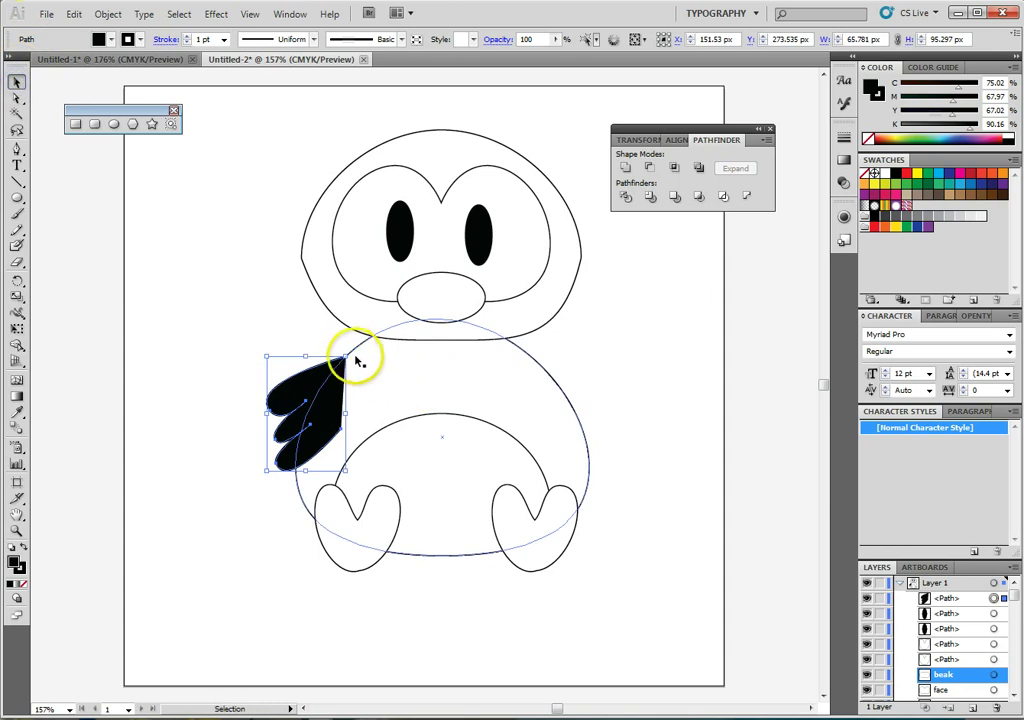
drag(348, 352, 366, 357)
drag(327, 401, 331, 395)
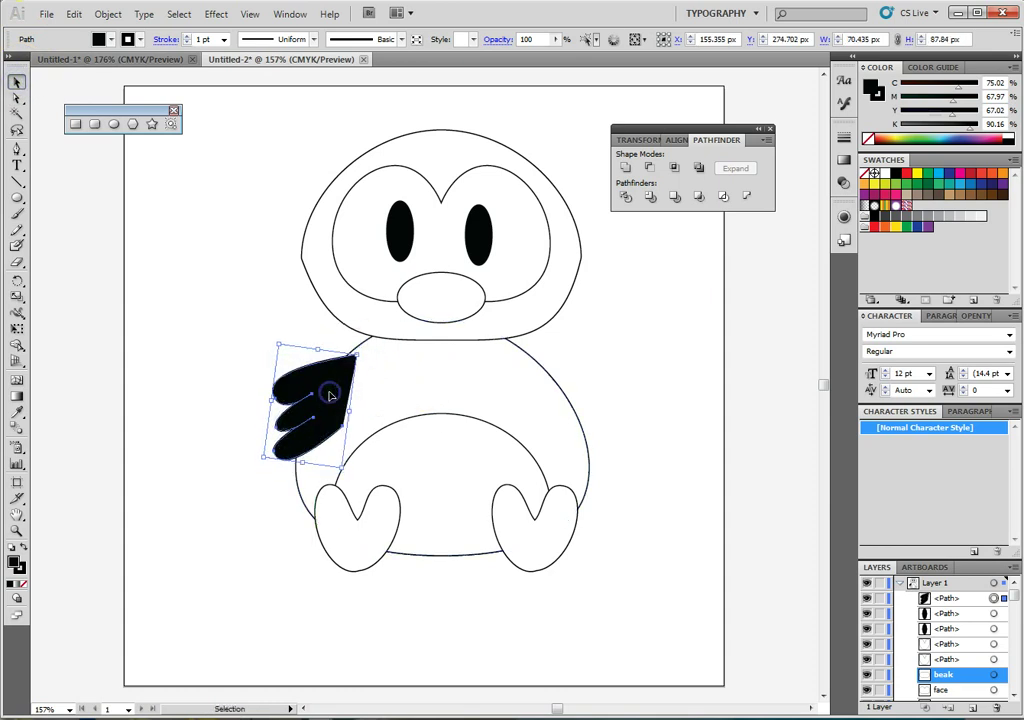
Send the wing to the back, behind the body, and shift it slightly outward and down.
right_click(339, 398)
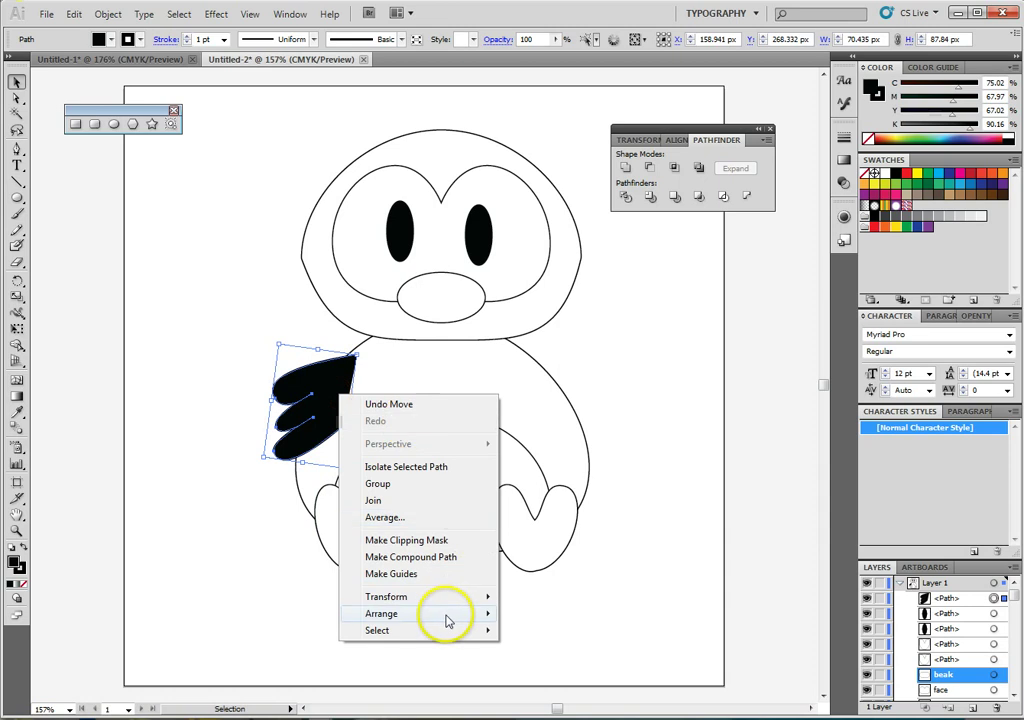
mouse_move(450, 613)
click(558, 664)
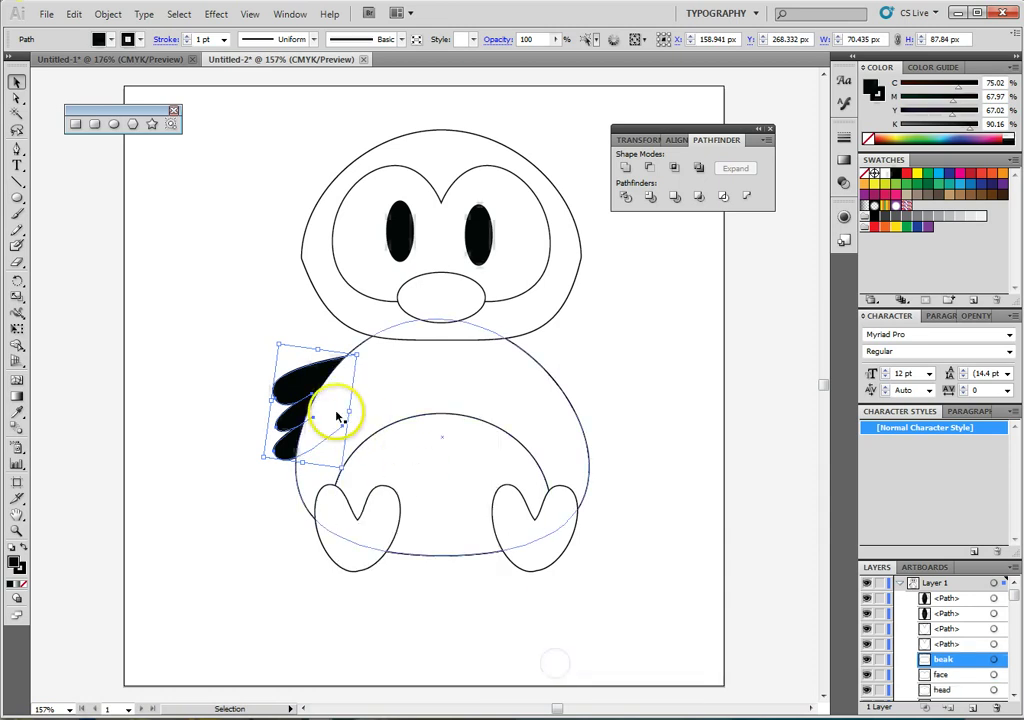
click(209, 372)
drag(306, 390, 297, 400)
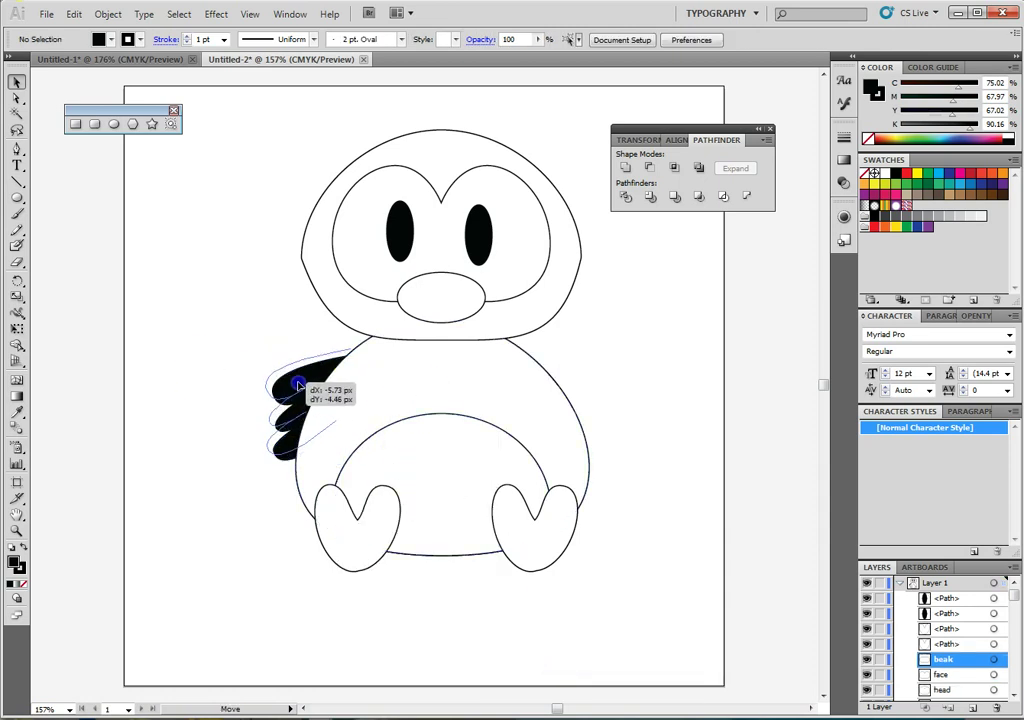
Duplicate the wing to the right side of the body.
drag(290, 455, 595, 413)
click(259, 523)
click(300, 405)
Reflect the duplicated wing about the vertical axis and move it slightly outward from the body's right edge.
right_click(595, 413)
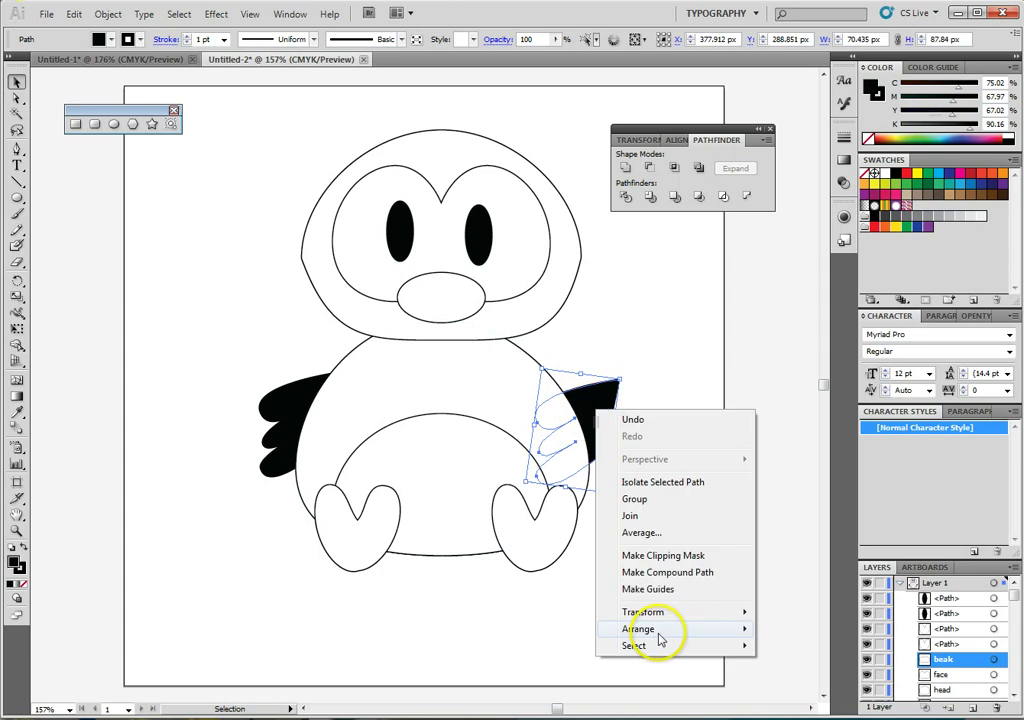
mouse_move(660, 612)
click(793, 668)
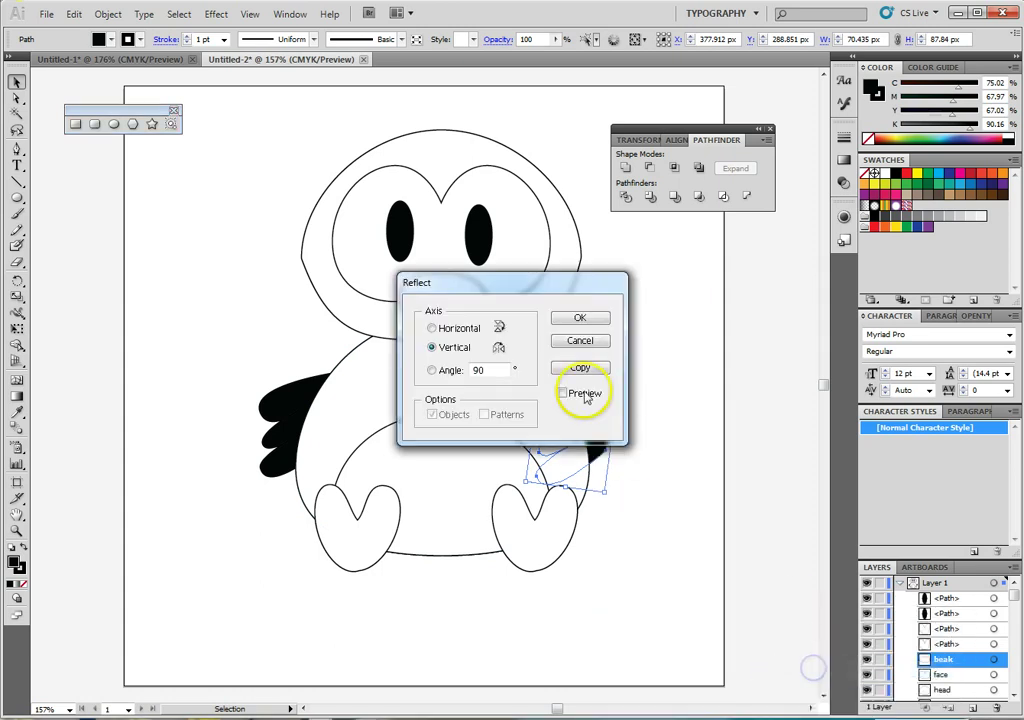
drag(537, 284, 530, 231)
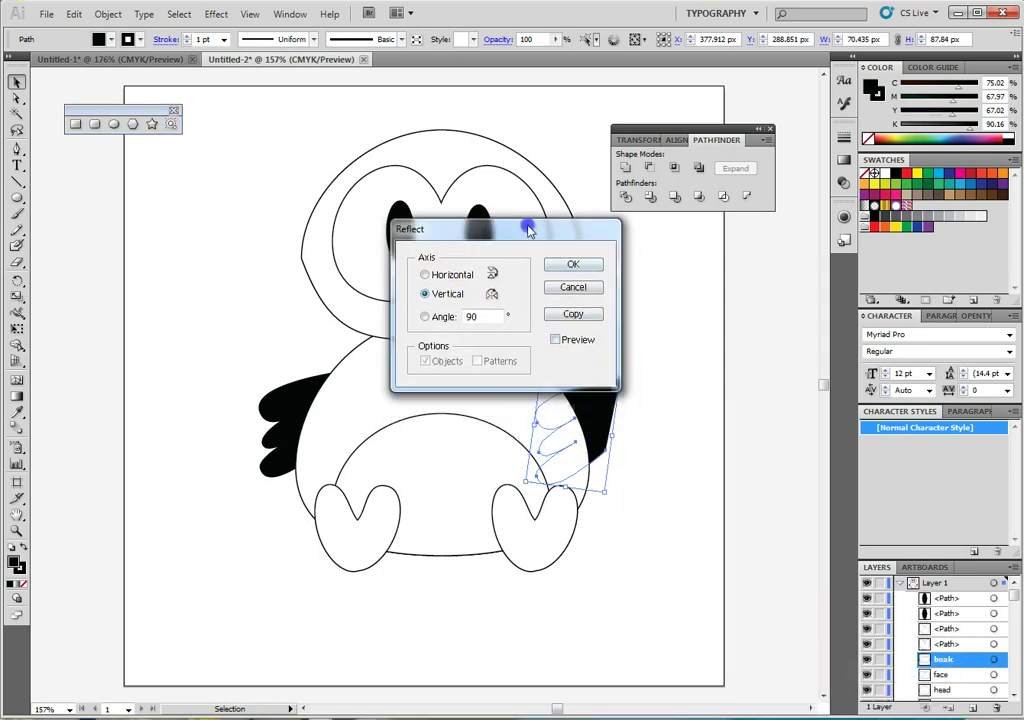
click(554, 341)
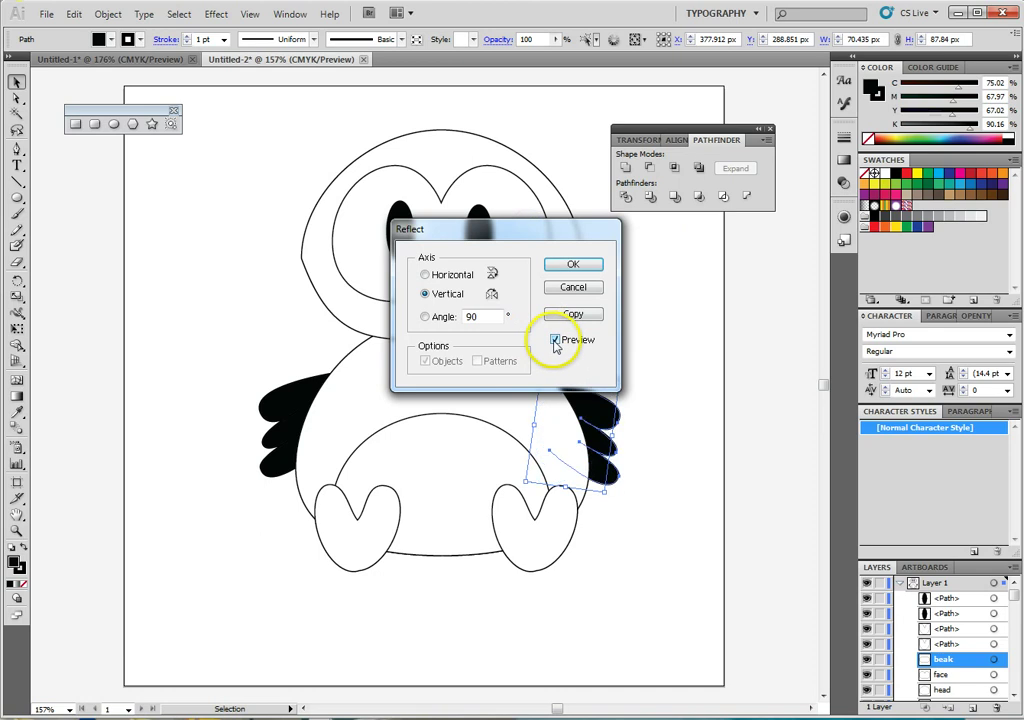
click(572, 265)
drag(570, 392, 599, 402)
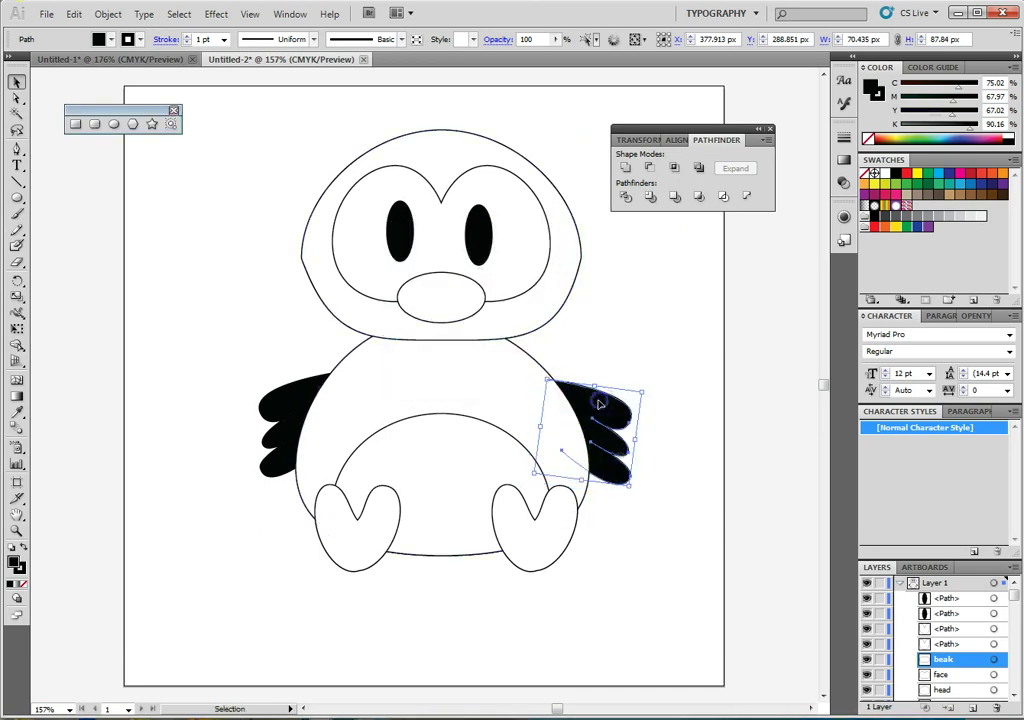
click(635, 539)
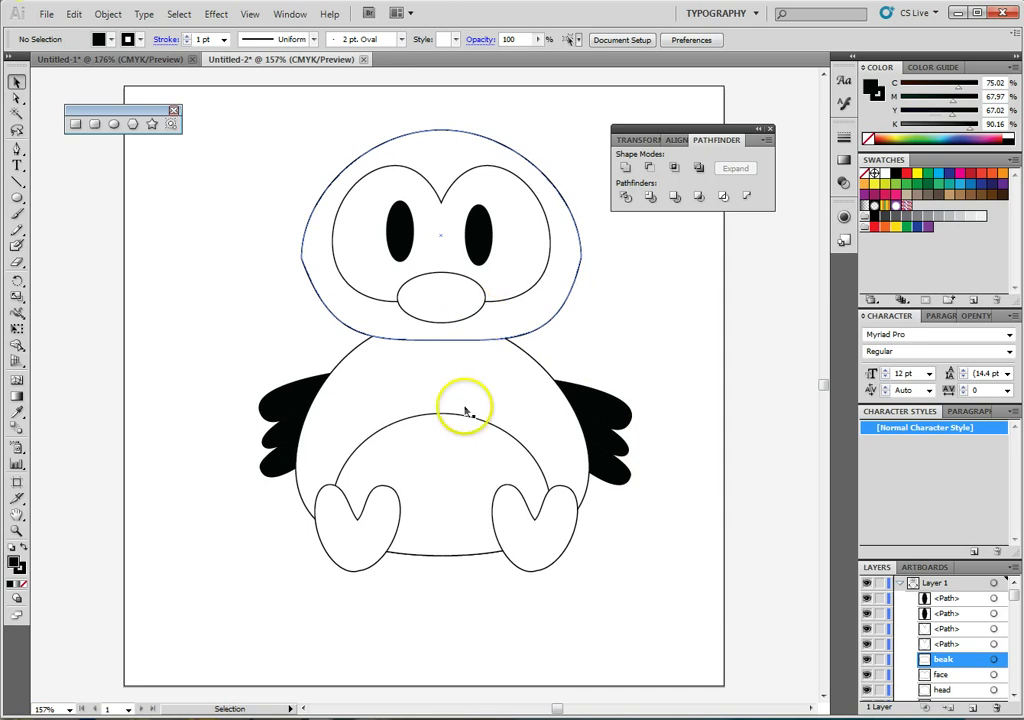
Rename both black eye paths to eye.
click(471, 469)
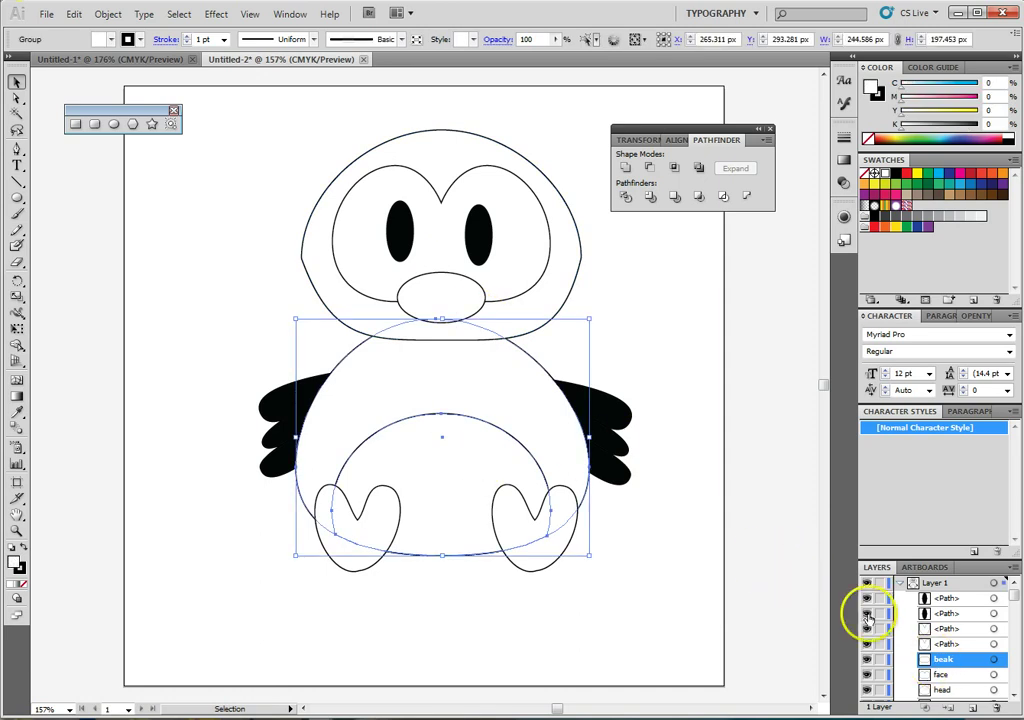
click(948, 598)
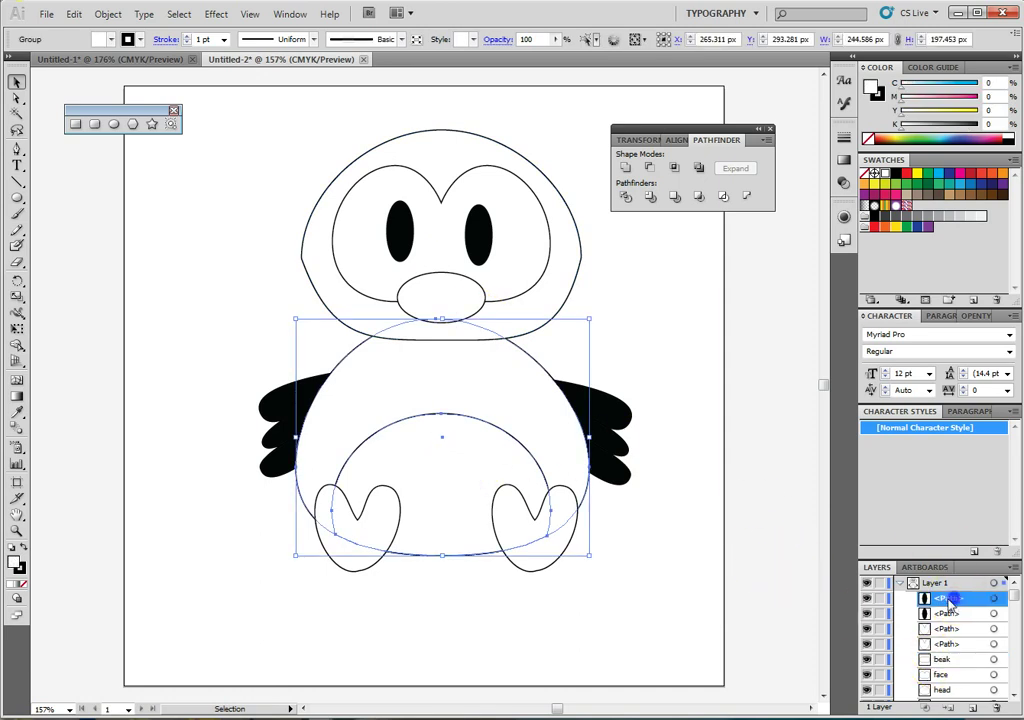
click(866, 598)
click(866, 598)
double_click(962, 605)
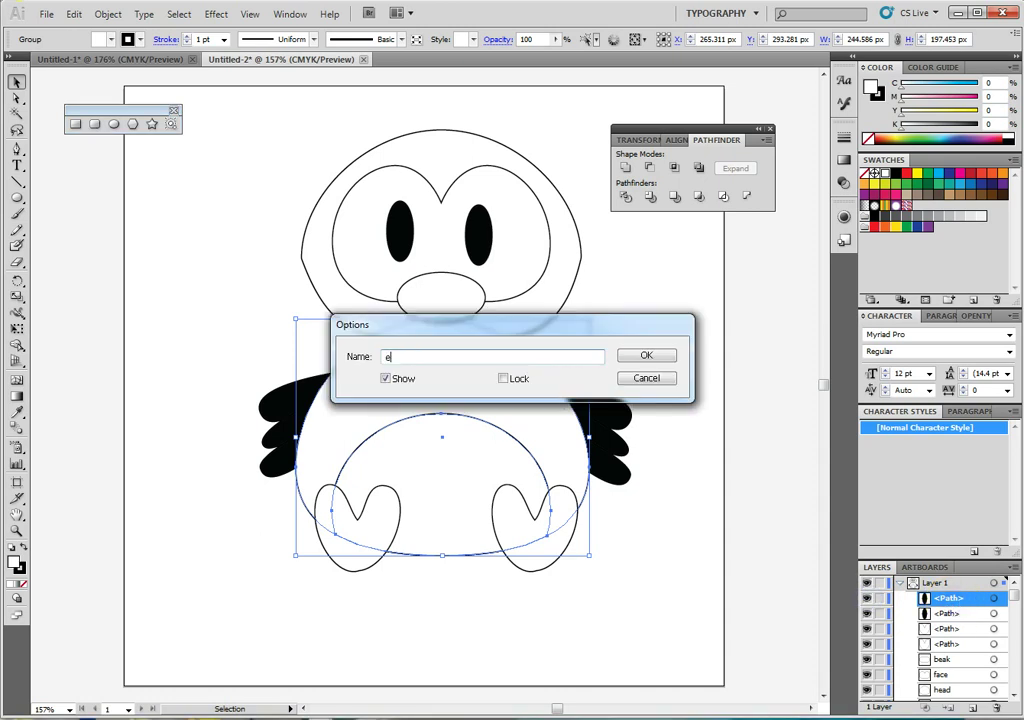
click(646, 357)
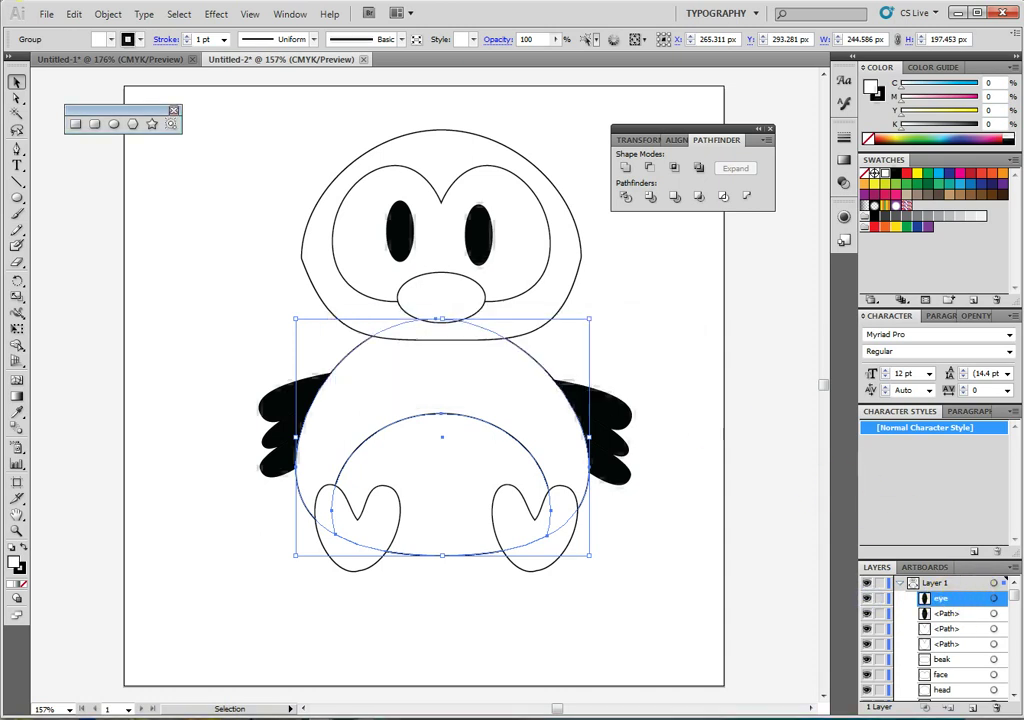
double_click(957, 615)
text(ete)
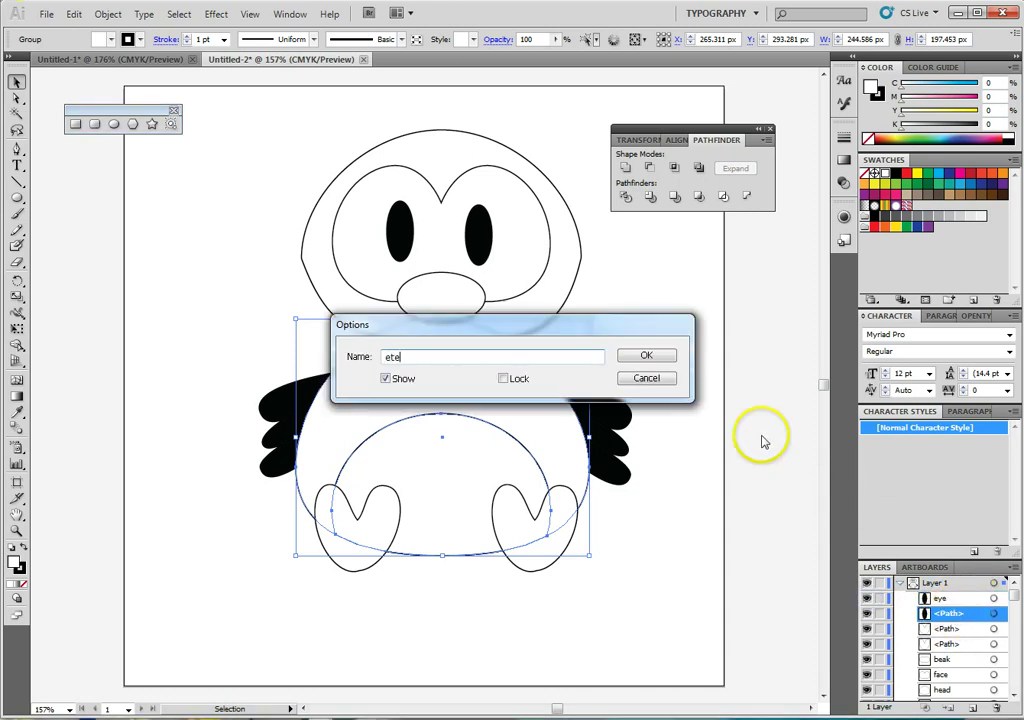
click(666, 357)
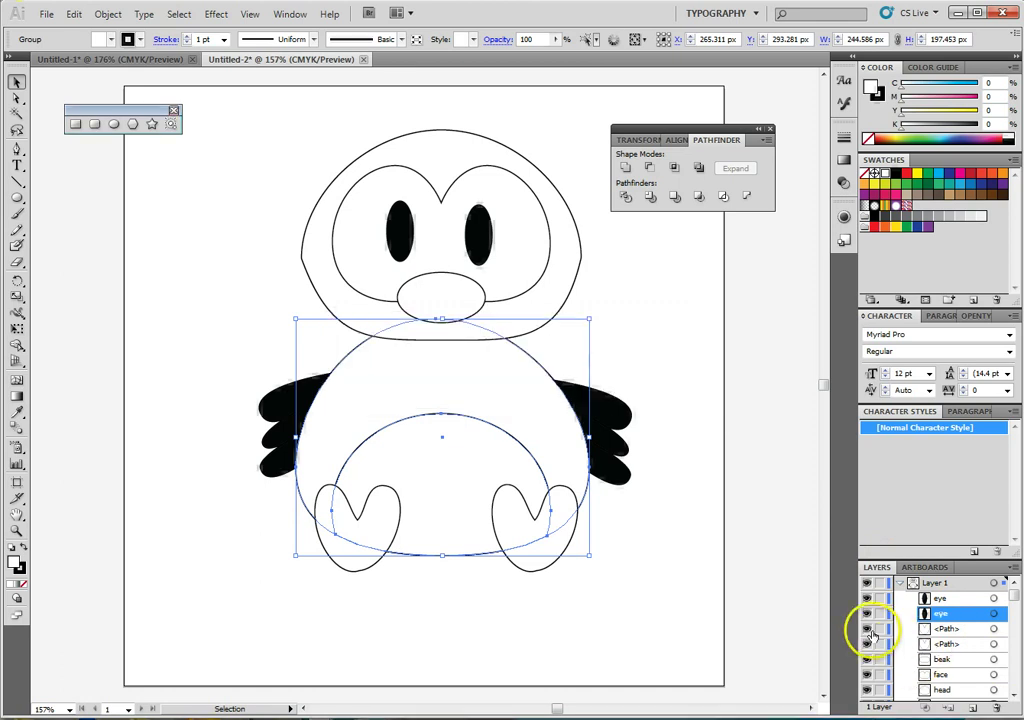
Rename the two foot-shaped paths to foot.
double_click(946, 629)
text(foot)
key(Return)
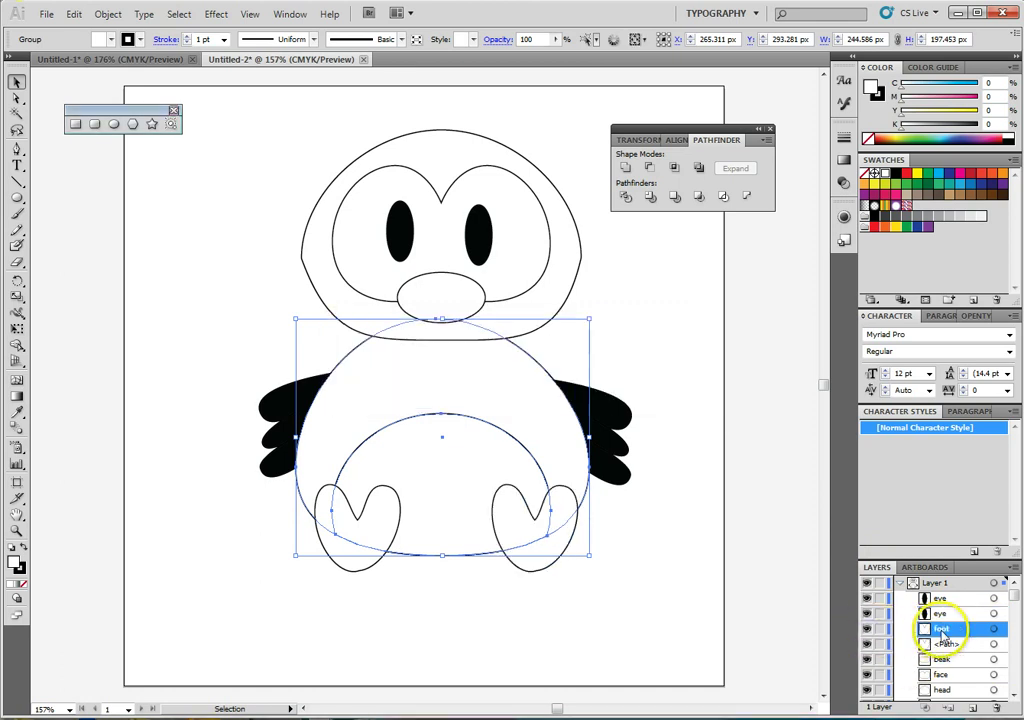
click(950, 644)
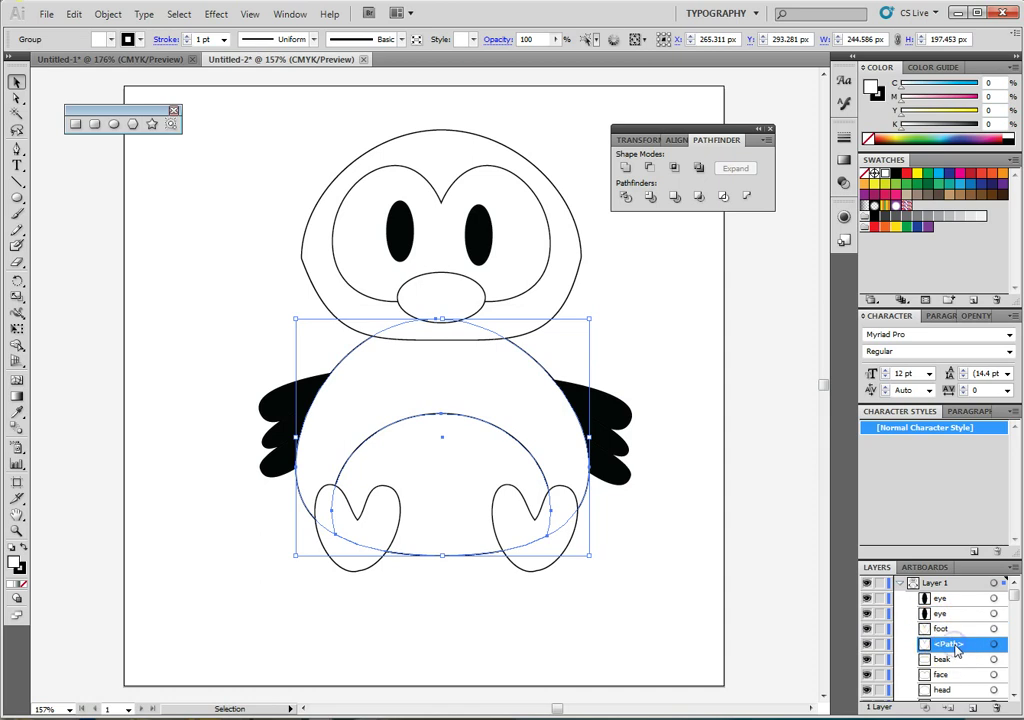
double_click(952, 645)
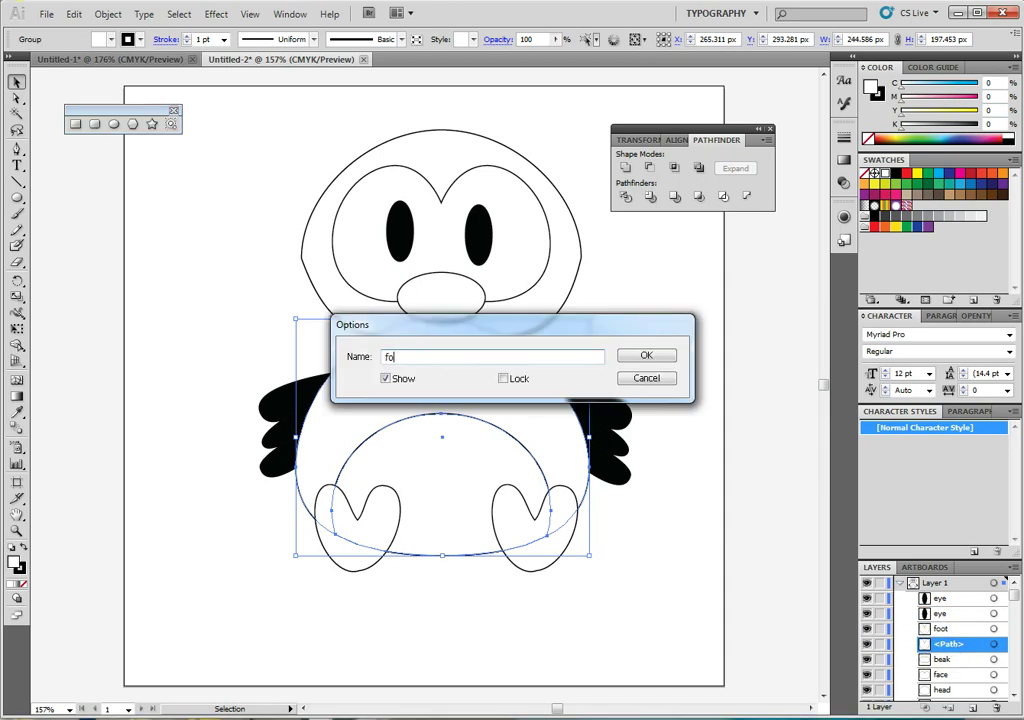
key(Return)
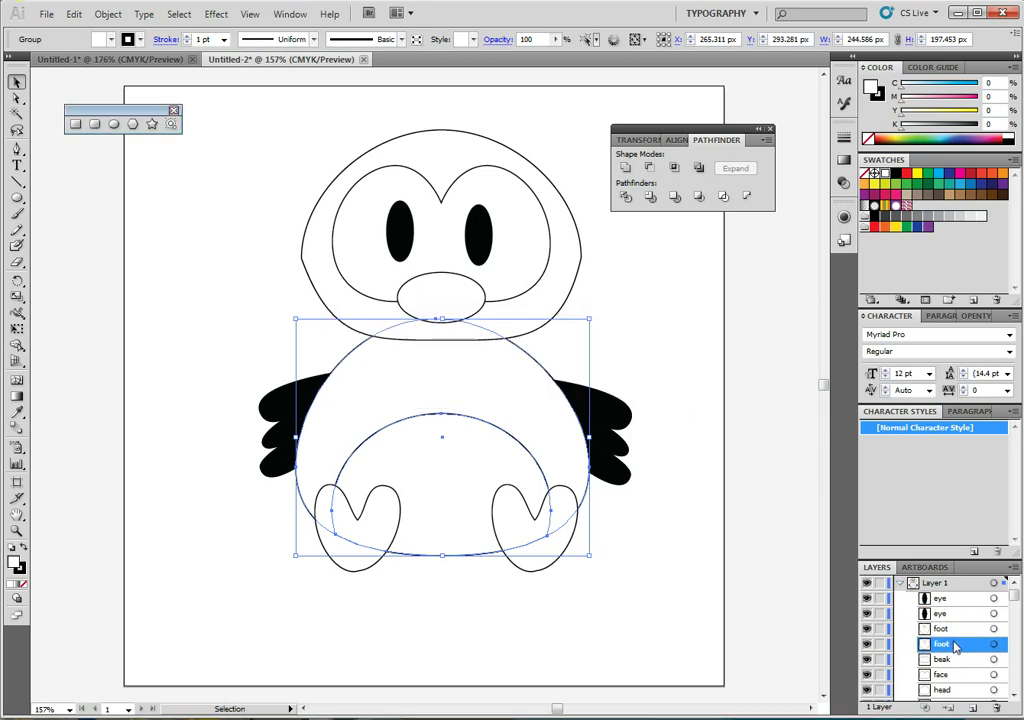
Rename the two black wing paths to wing1 and wing2.
scroll(1012, 690, down, 3)
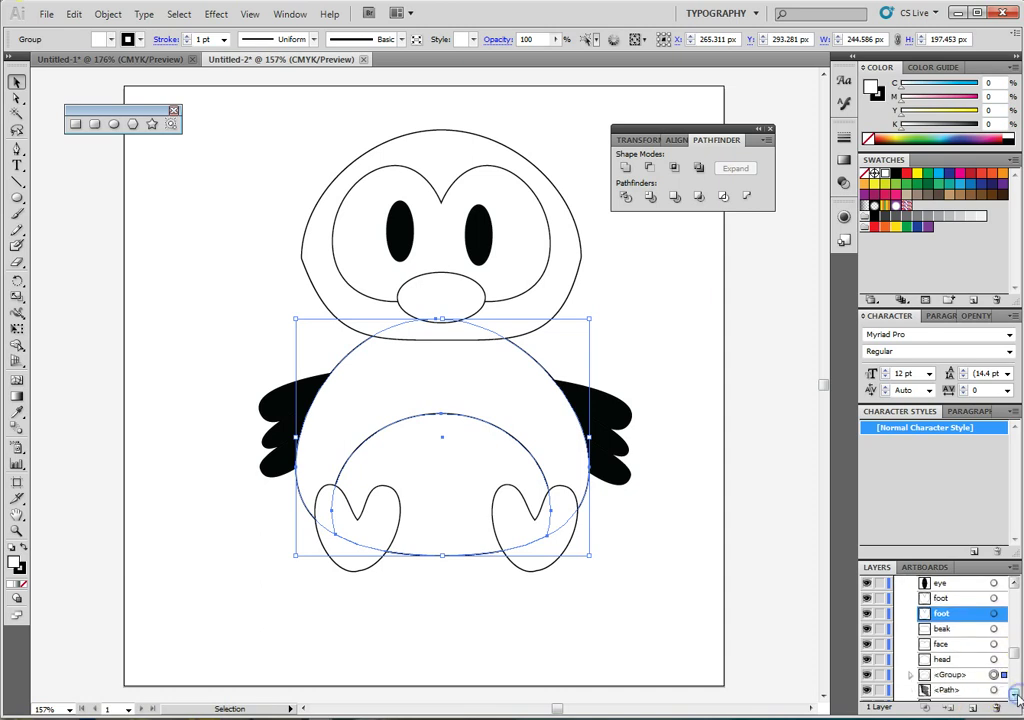
double_click(948, 679)
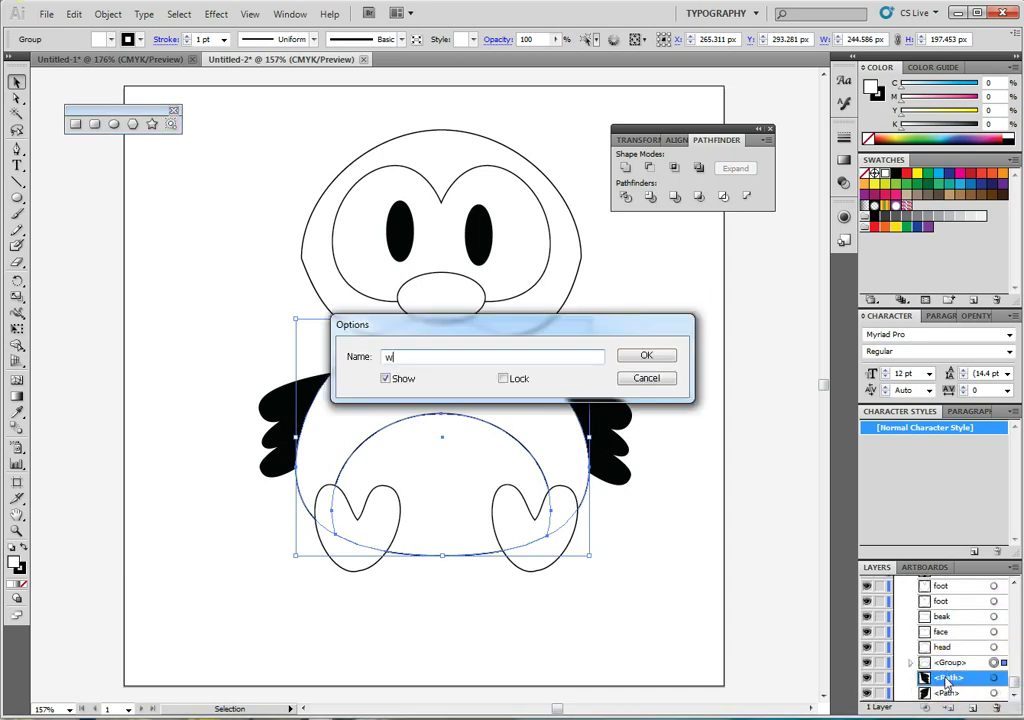
text(wing1)
key(Return)
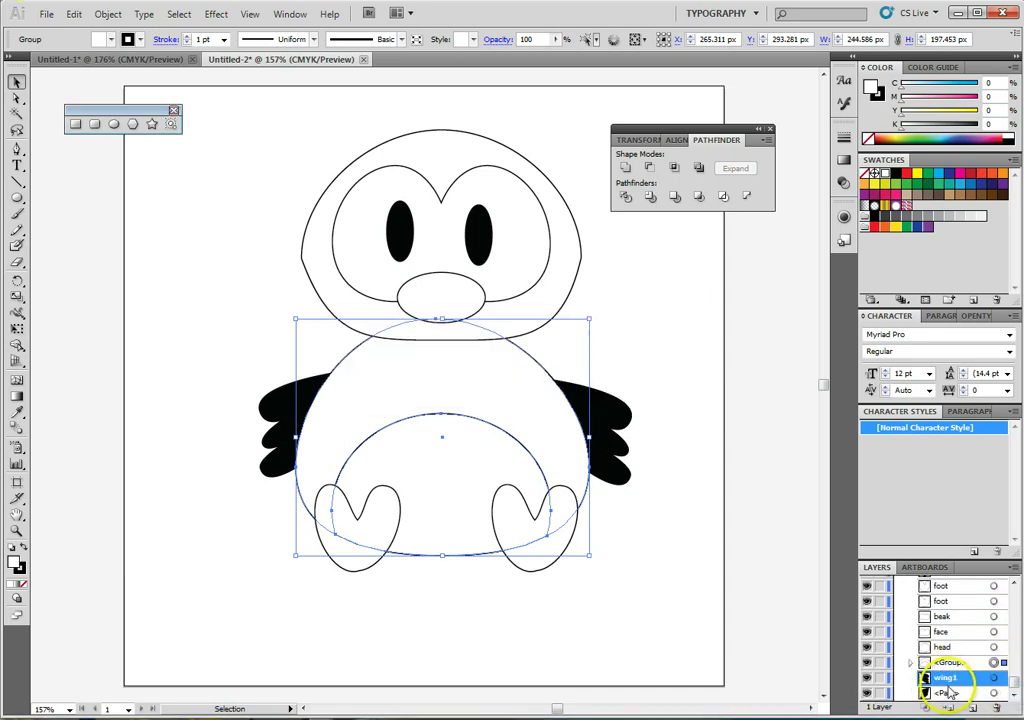
double_click(946, 692)
text(w)
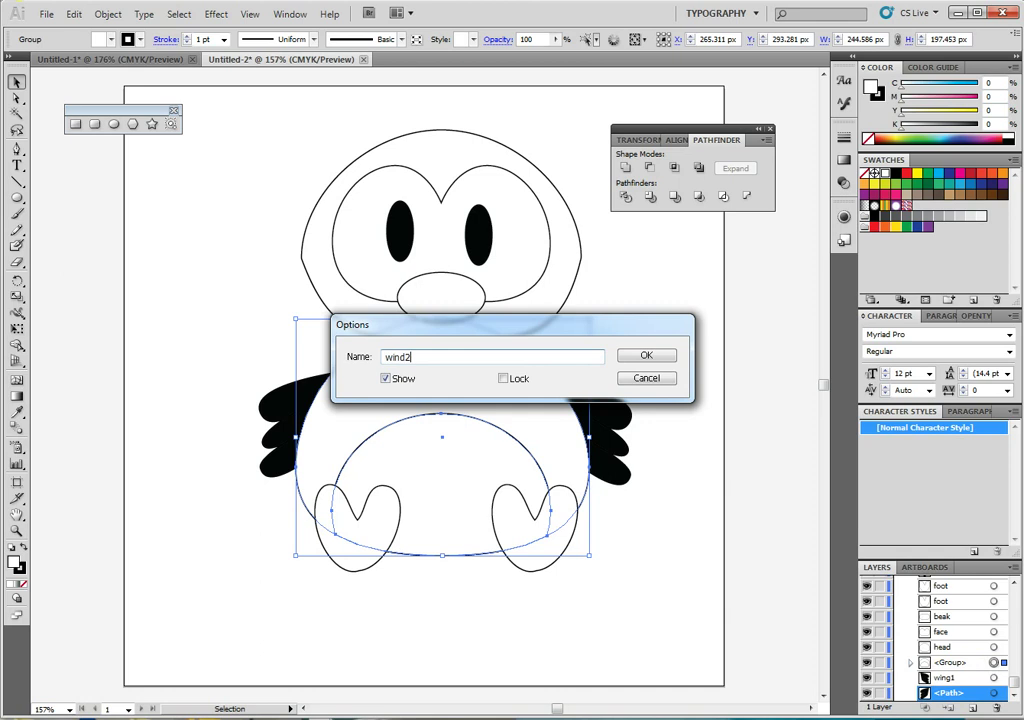
text(ing2)
key(Return)
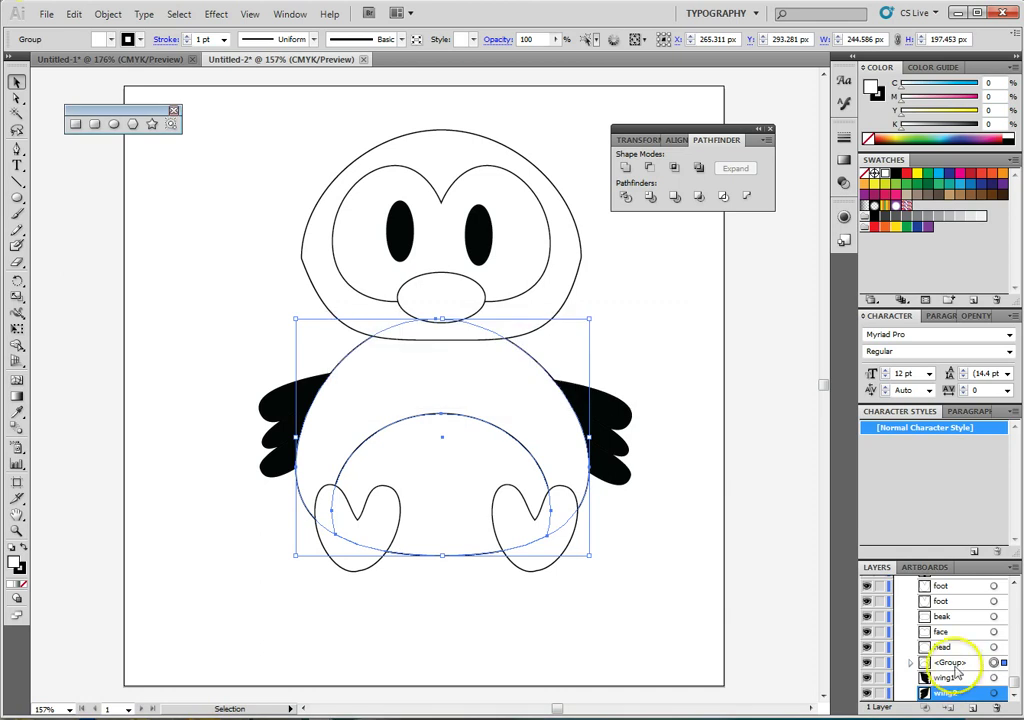
Ungroup the belly and fatbody KEEP shapes so they are separate paths.
click(950, 663)
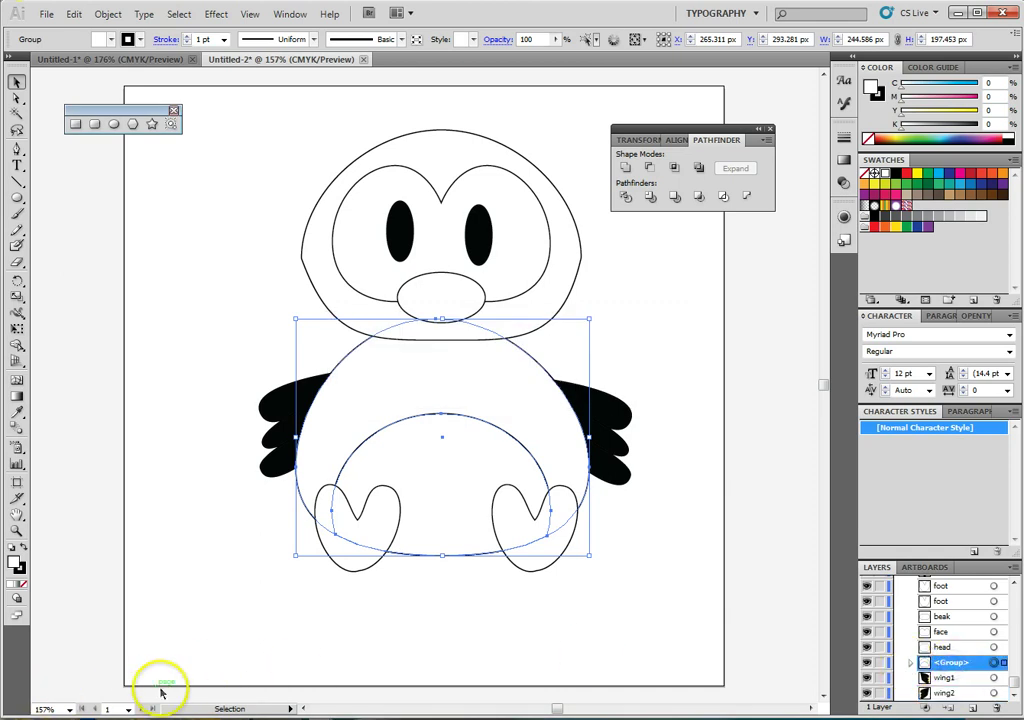
click(686, 578)
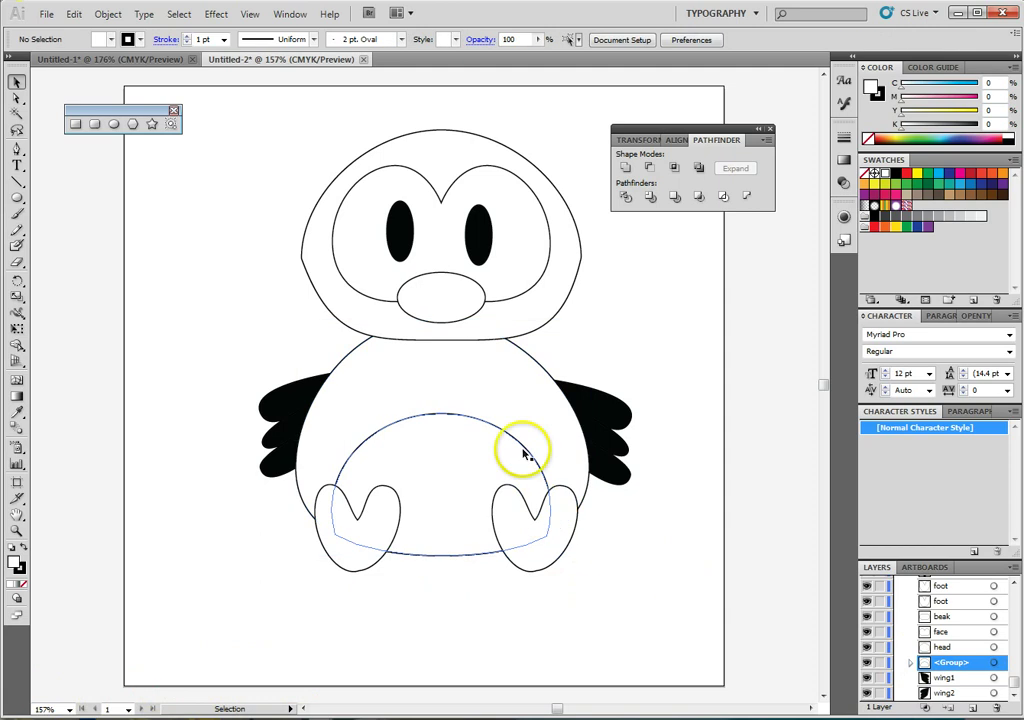
click(487, 424)
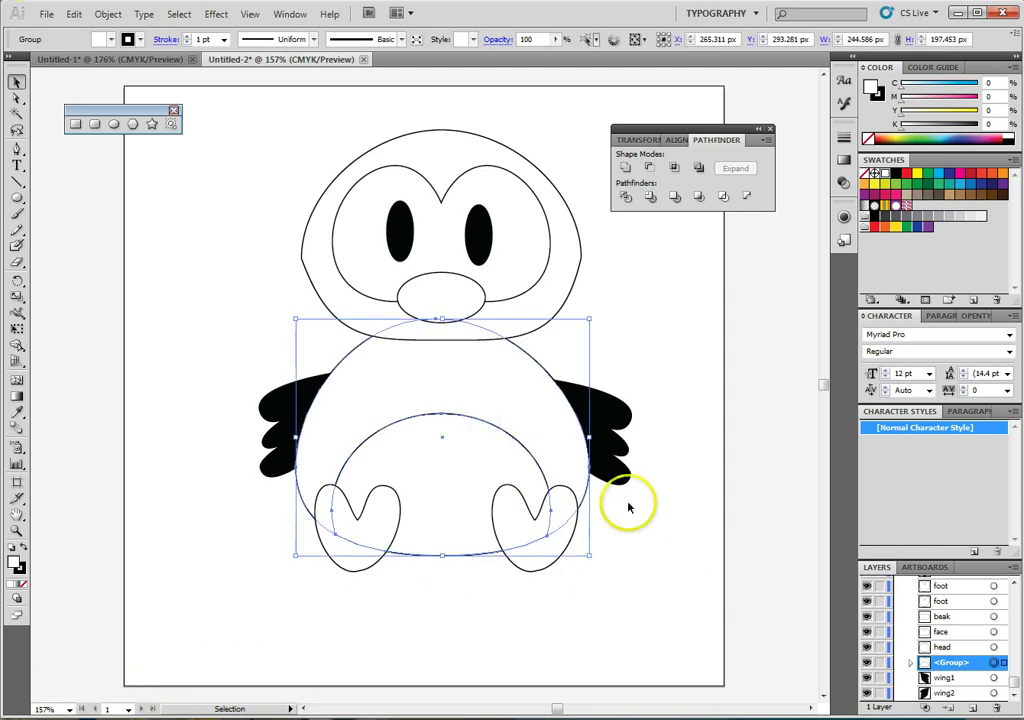
click(910, 663)
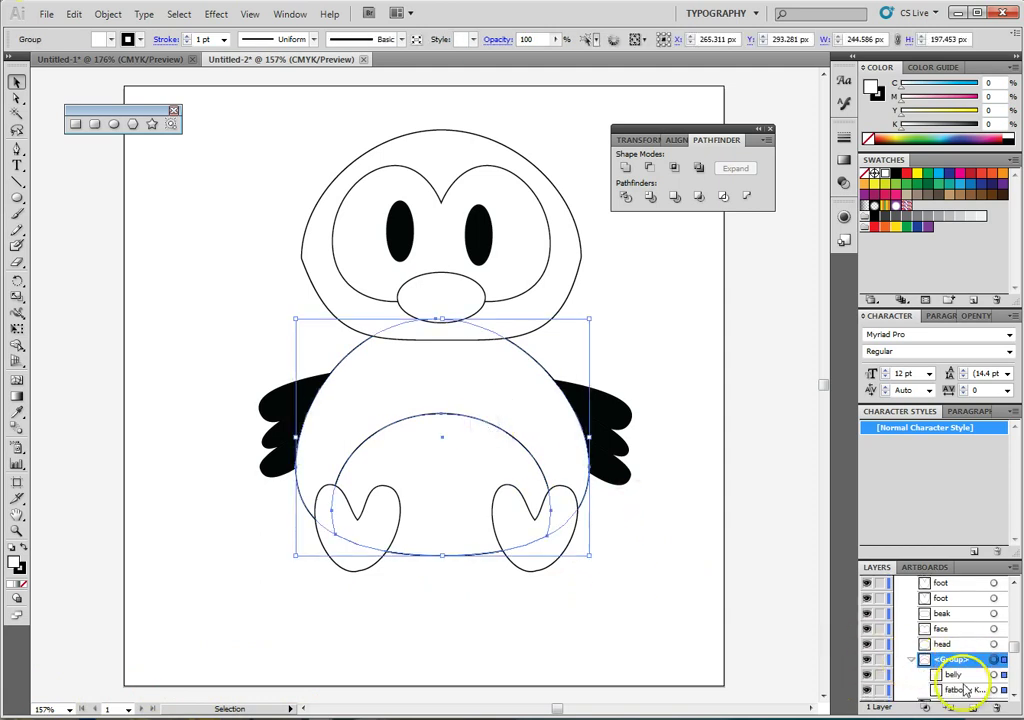
click(963, 690)
click(912, 663)
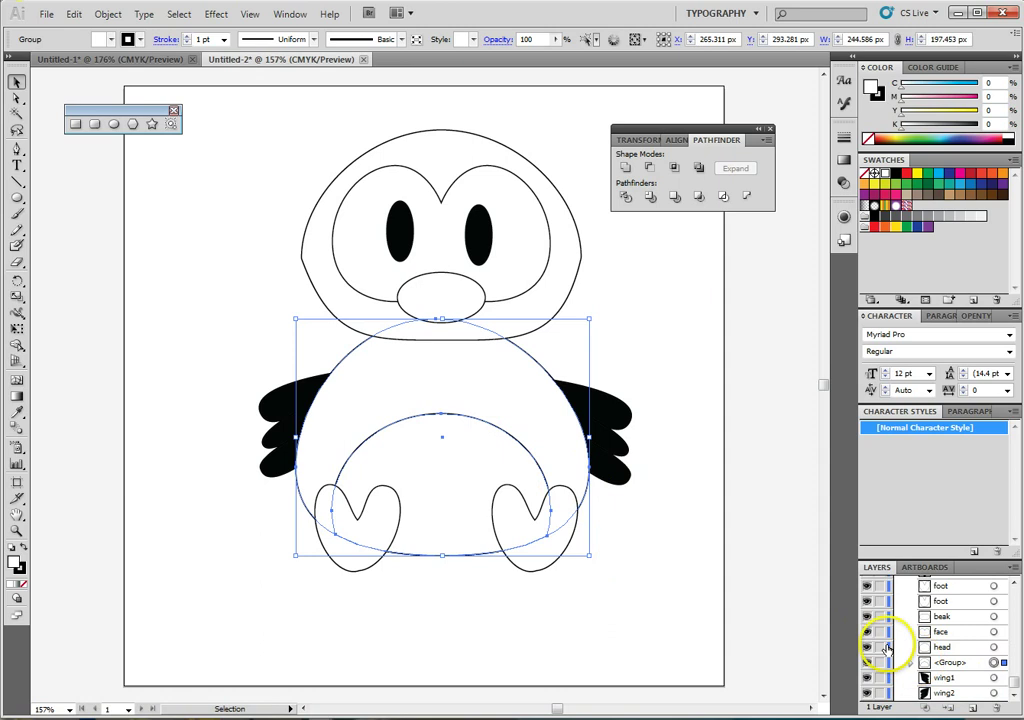
right_click(470, 410)
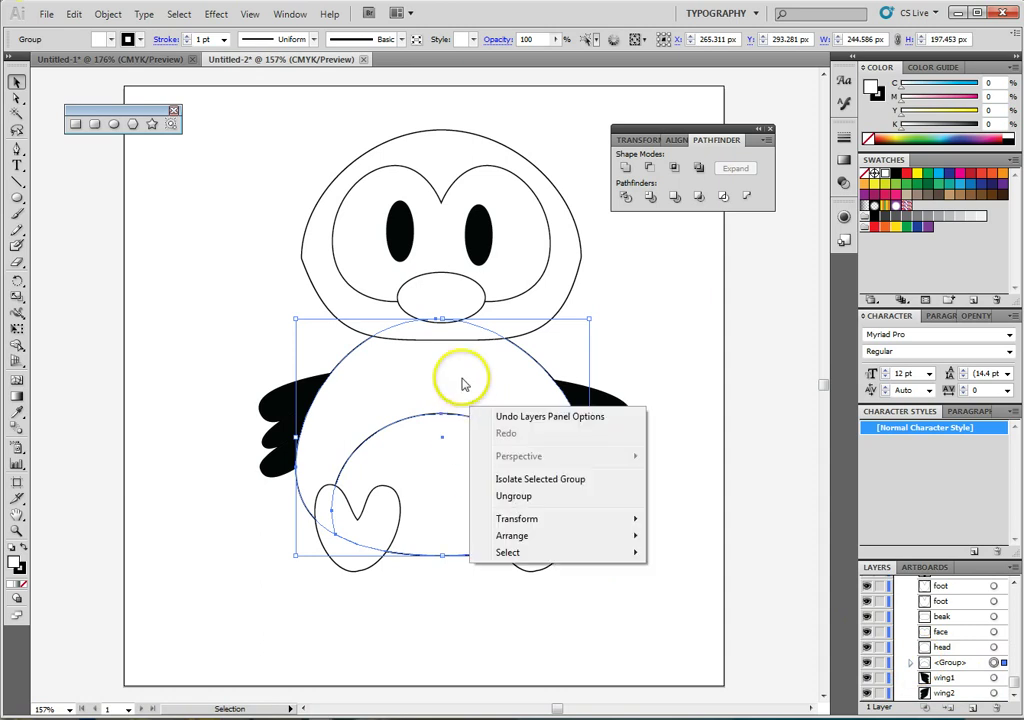
click(462, 373)
right_click(462, 373)
click(528, 466)
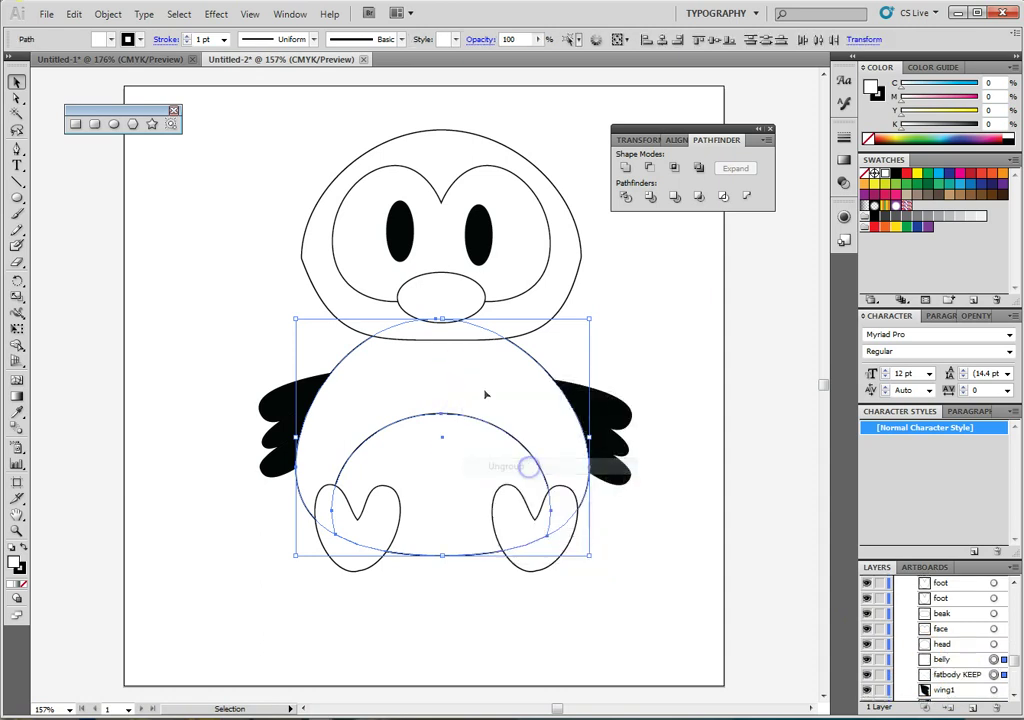
click(670, 456)
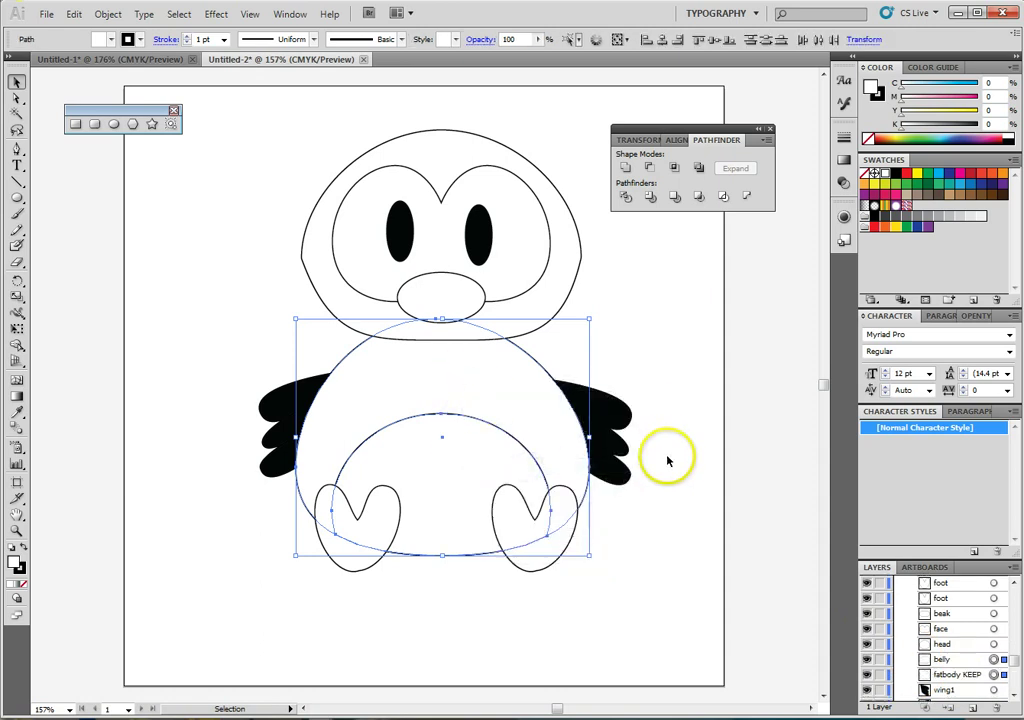
Fill the belly shape with a linear white-to-black gradient.
click(457, 453)
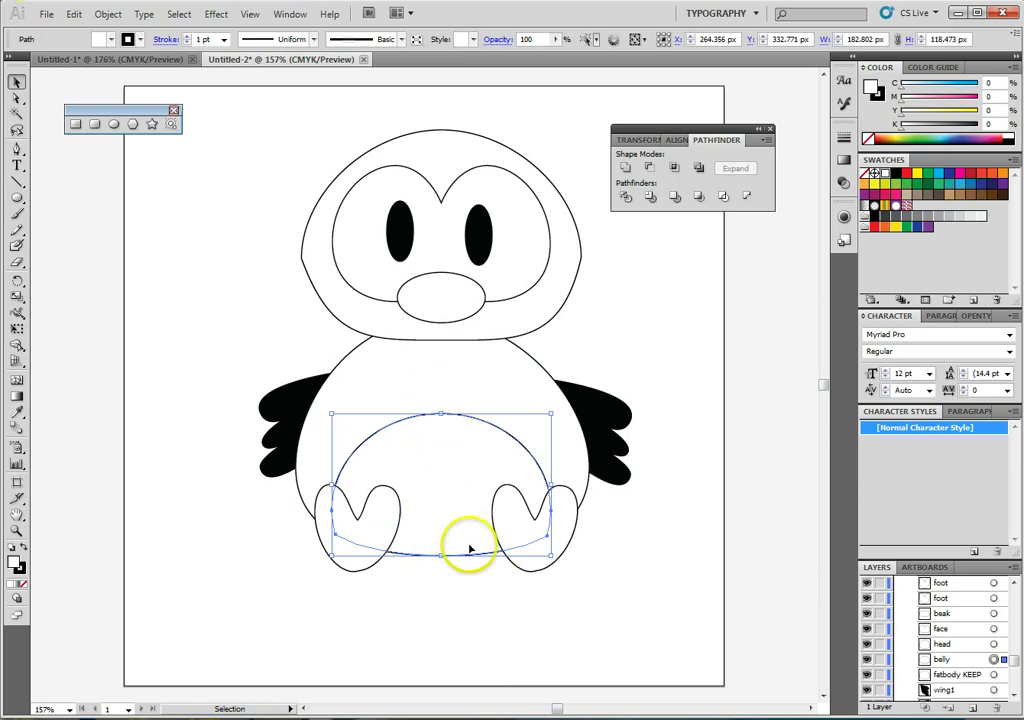
click(769, 131)
click(844, 162)
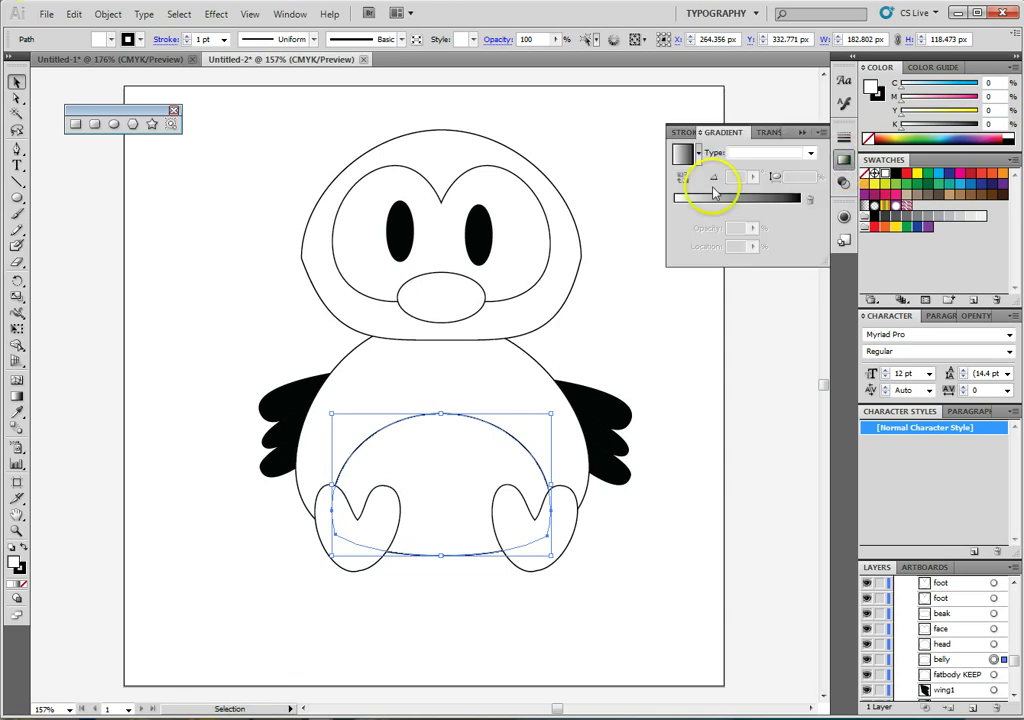
click(761, 155)
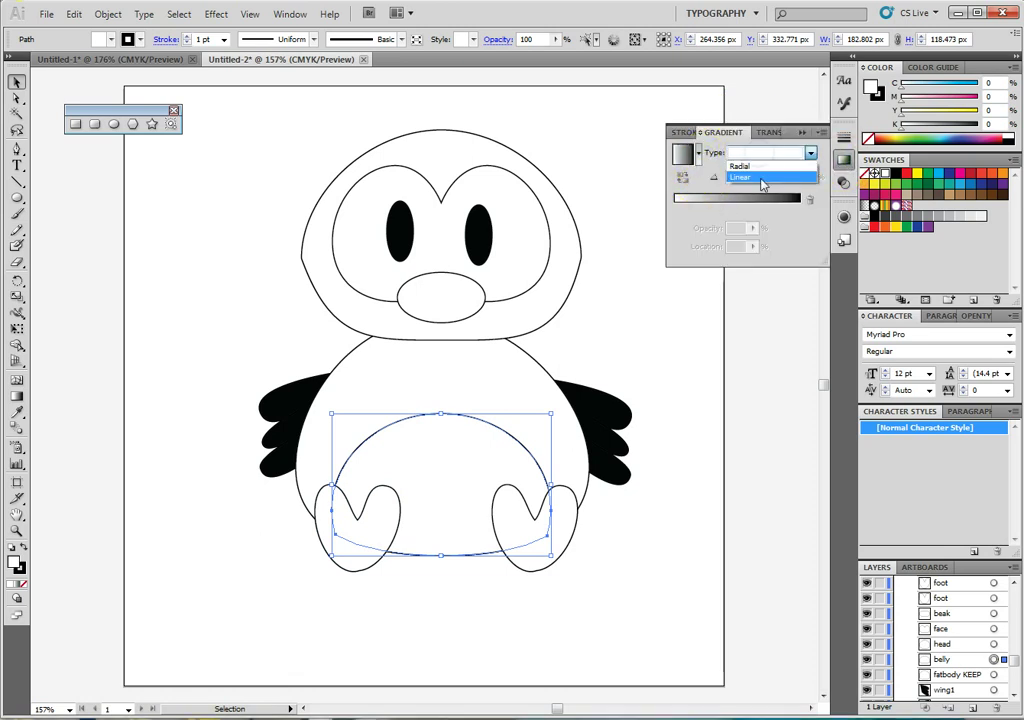
click(762, 178)
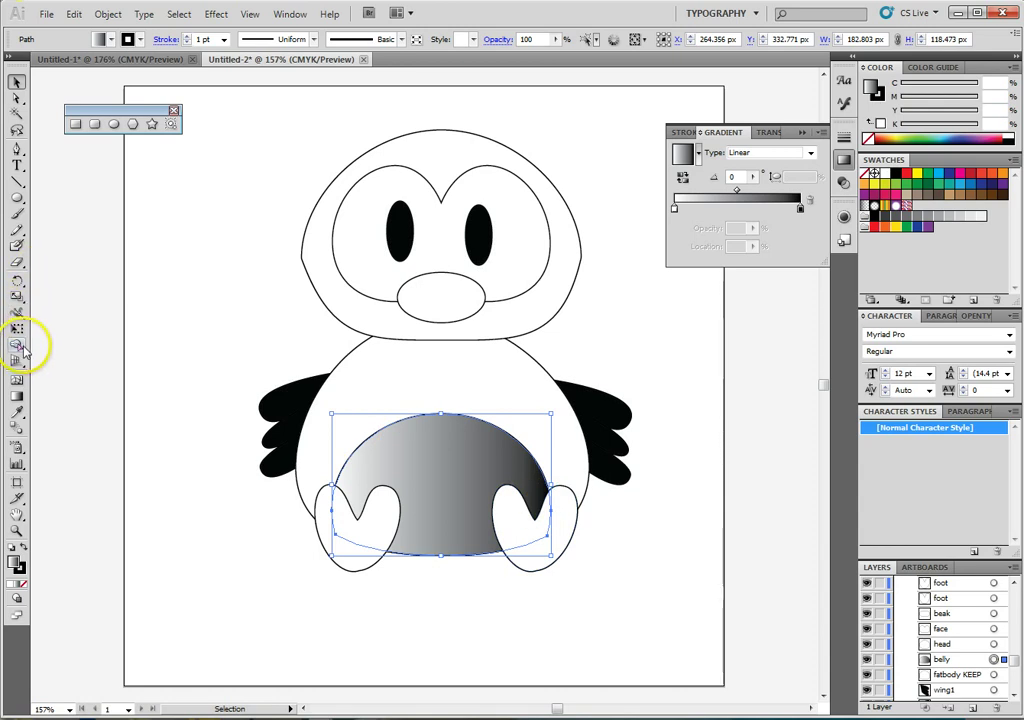
Rotate the belly's gradient to about -89° so it runs from white down to black.
click(17, 397)
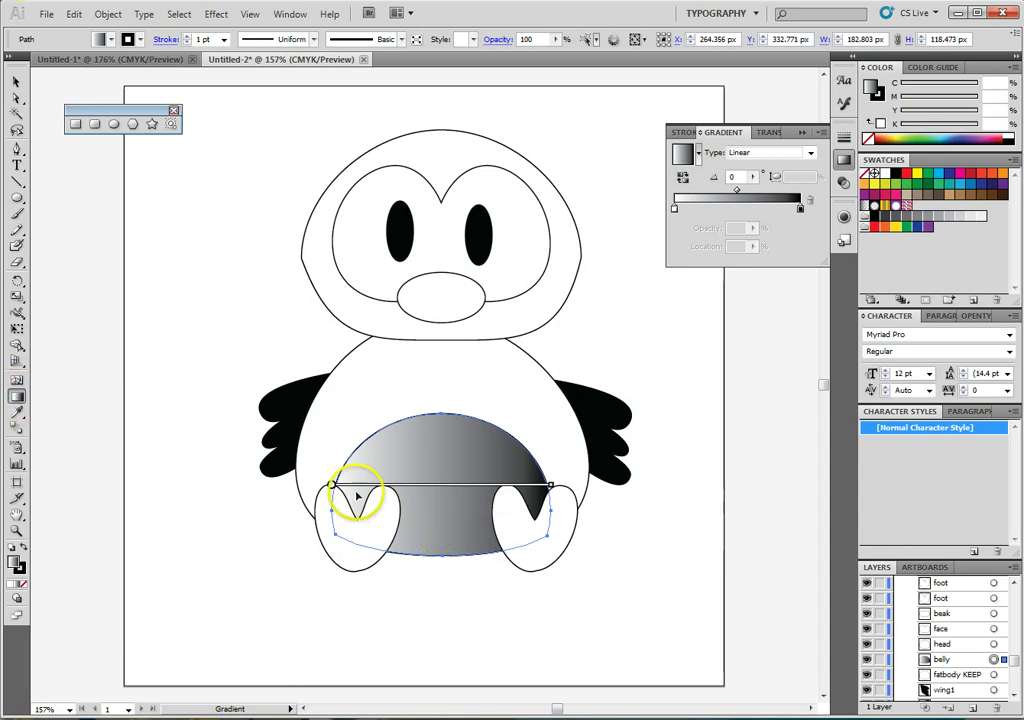
mouse_move(327, 487)
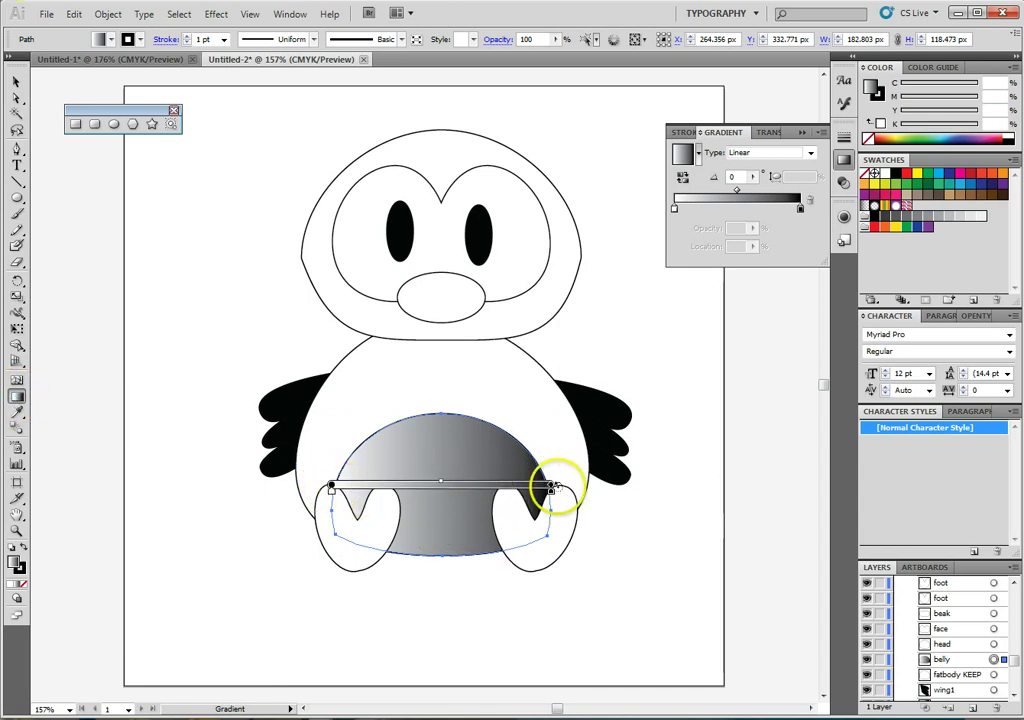
mouse_move(557, 511)
mouse_down()
mouse_move(350, 560)
mouse_move(332, 554)
mouse_up()
click(437, 558)
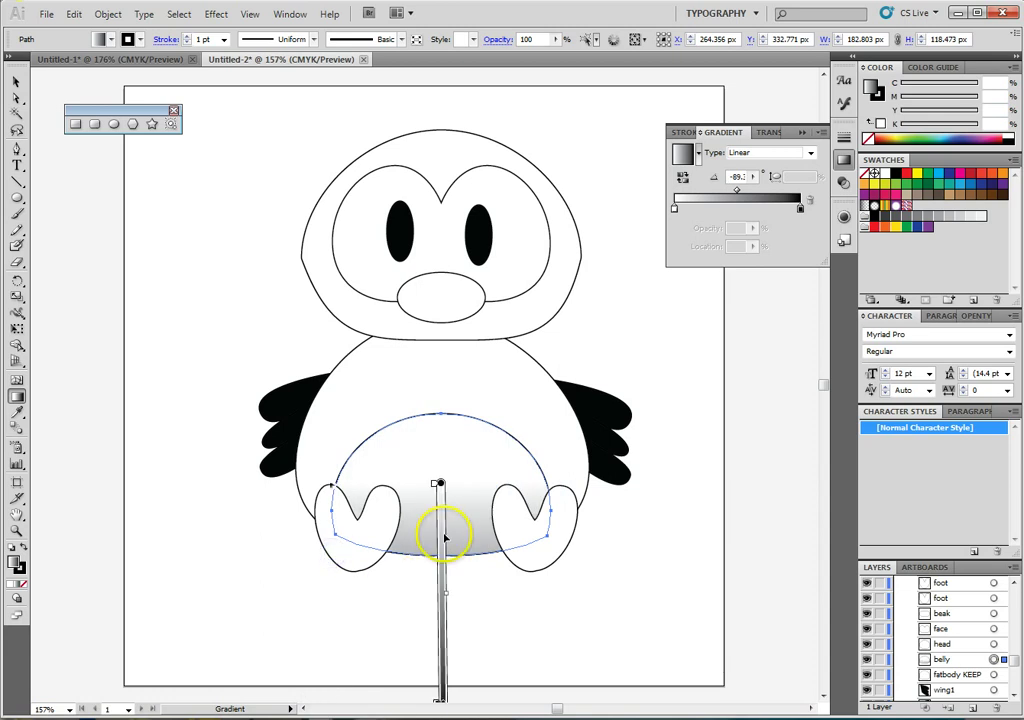
Shift the belly's gradient upward and bring its white and black stops closer together, leaving soft grey shading only along the lower edge.
mouse_move(446, 538)
mouse_down()
mouse_move(441, 432)
mouse_move(436, 537)
mouse_up()
click(436, 535)
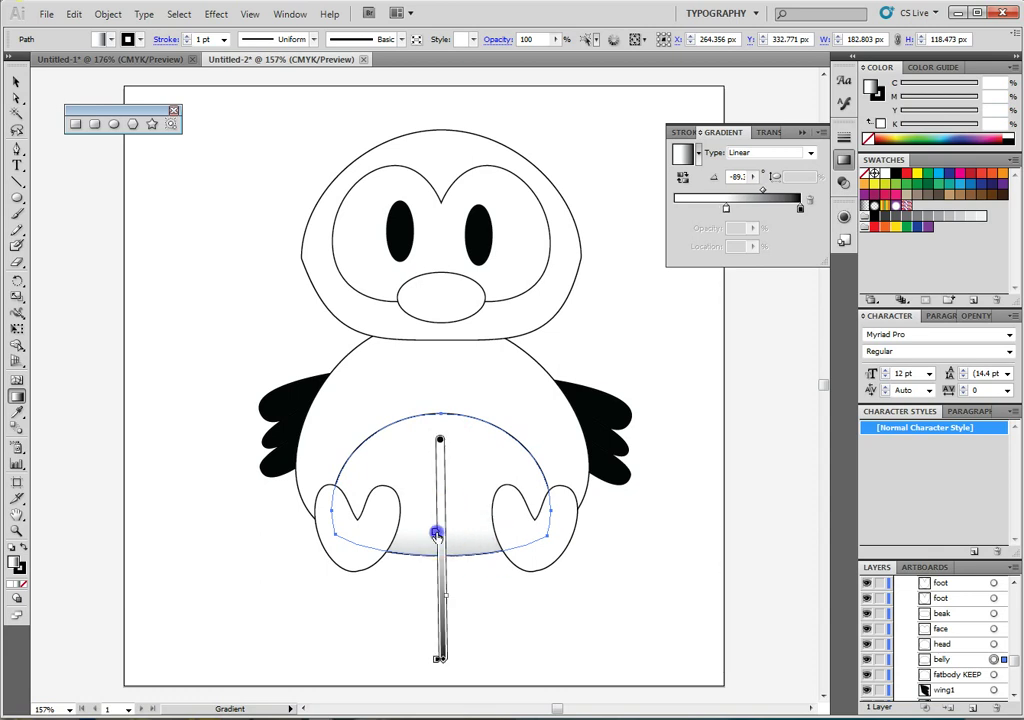
mouse_move(438, 660)
mouse_down()
mouse_move(446, 626)
mouse_move(435, 610)
mouse_up()
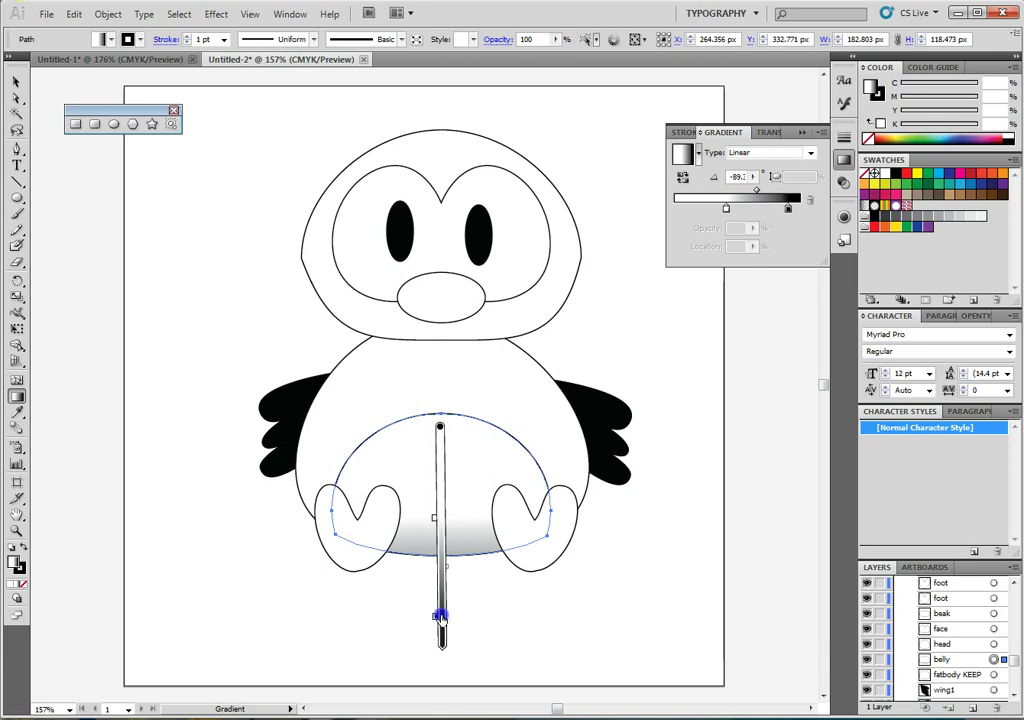
drag(436, 519, 430, 538)
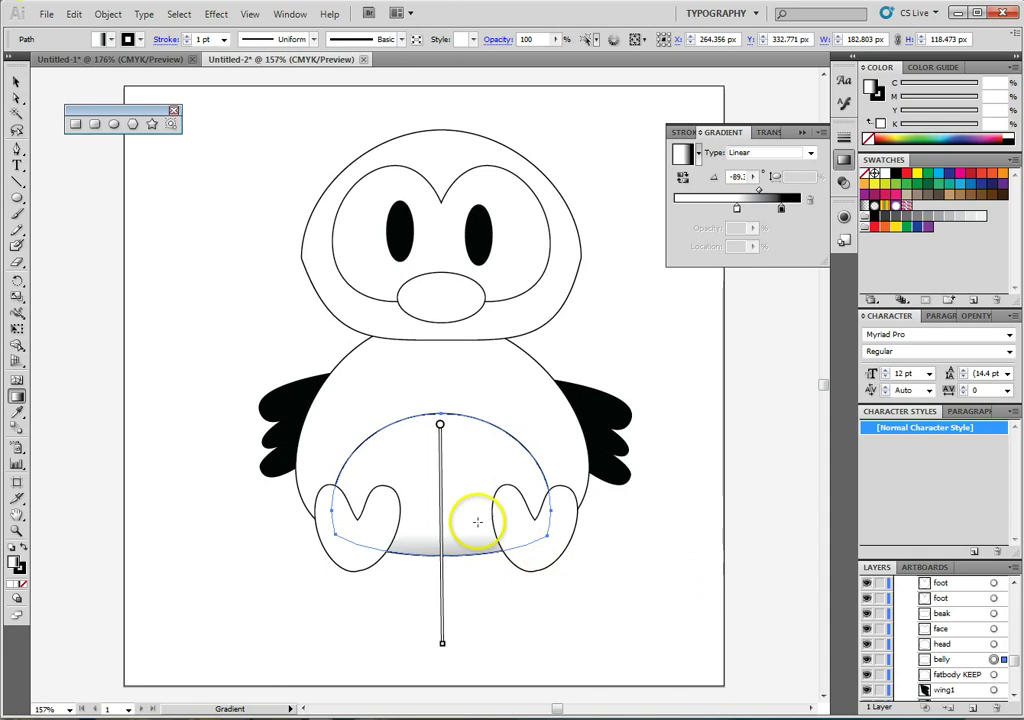
click(18, 80)
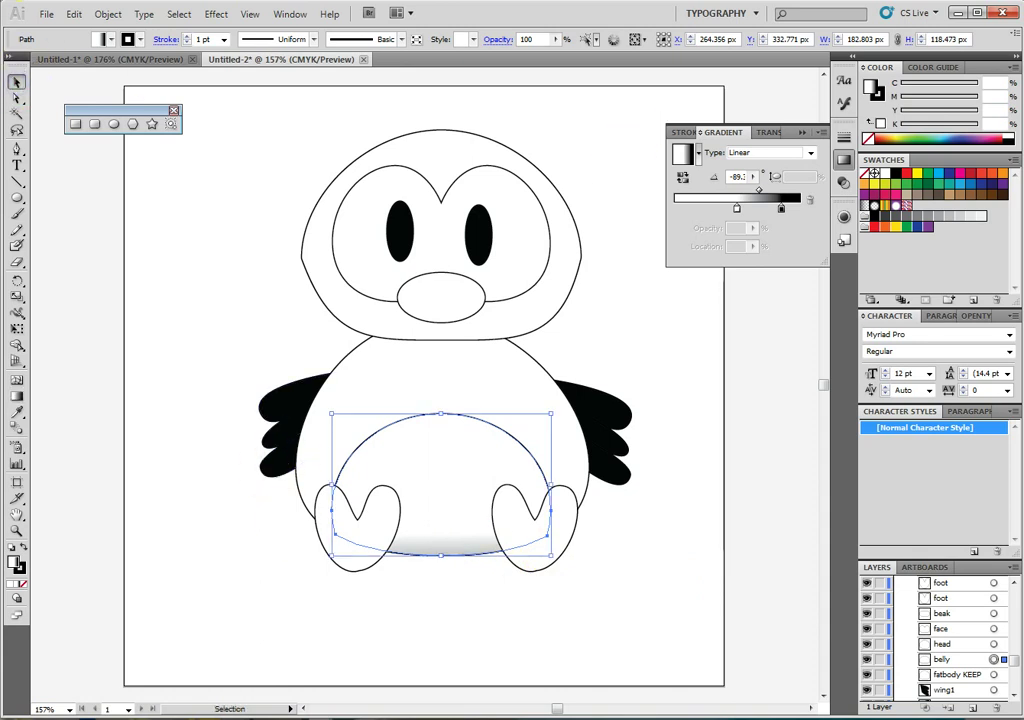
click(648, 632)
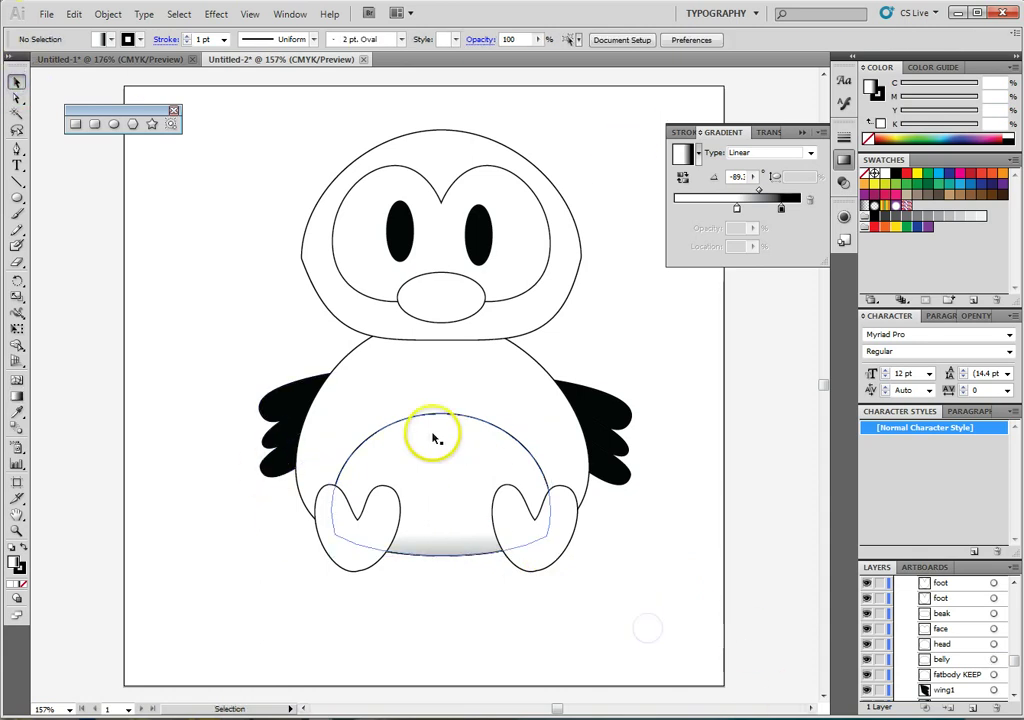
Fill the left foot with the same white-to-black gradient, set to Linear.
click(351, 549)
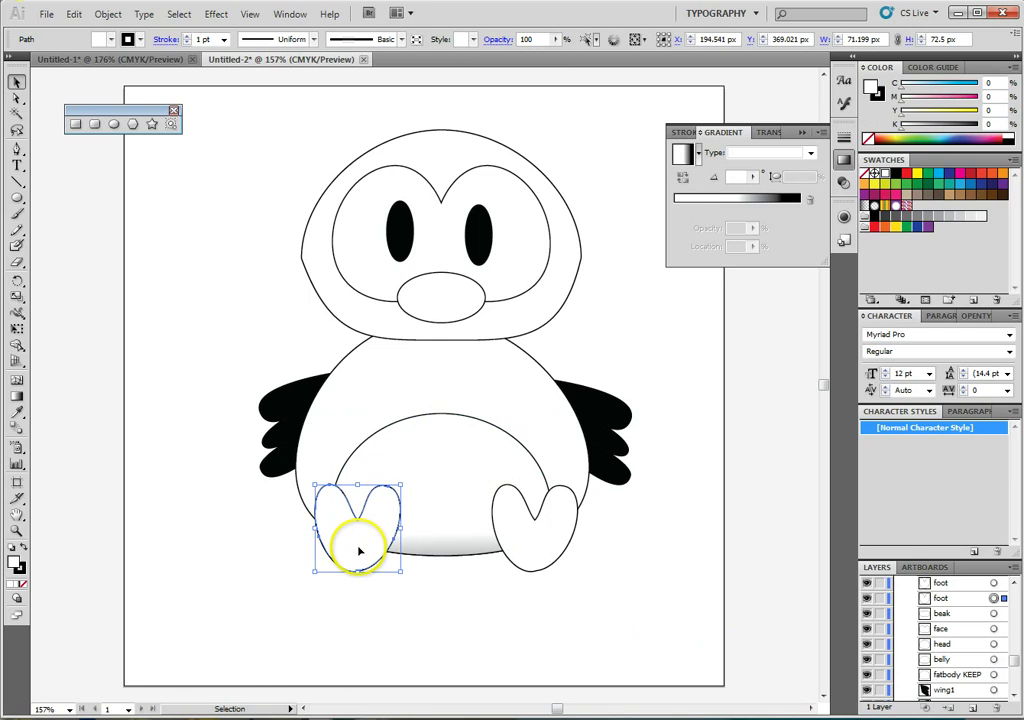
click(699, 158)
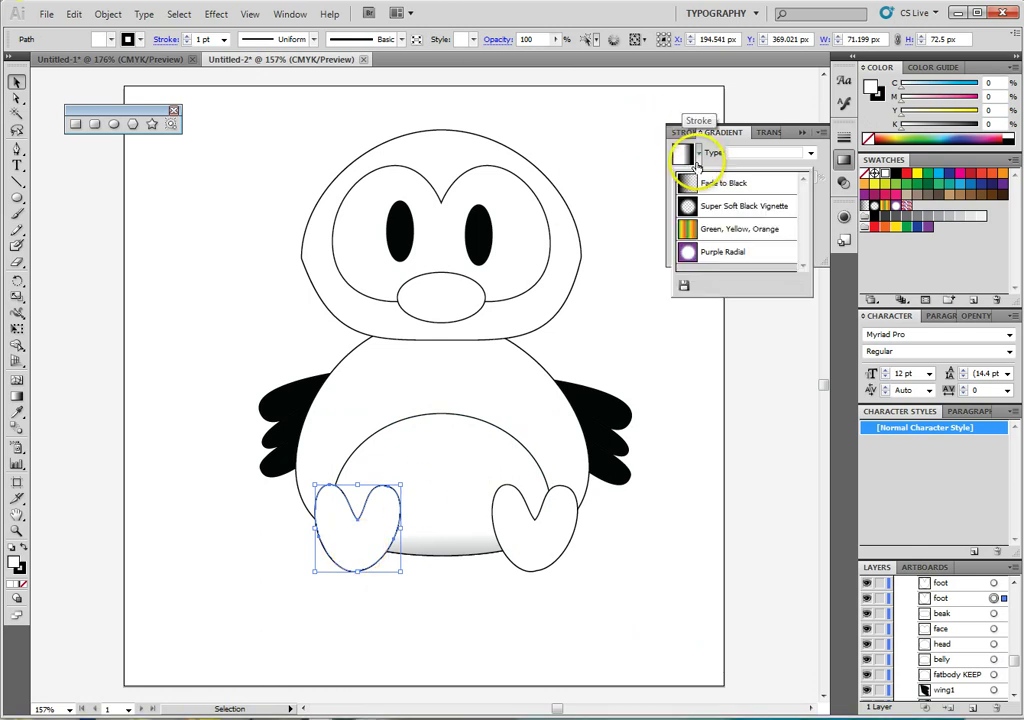
click(688, 152)
click(752, 152)
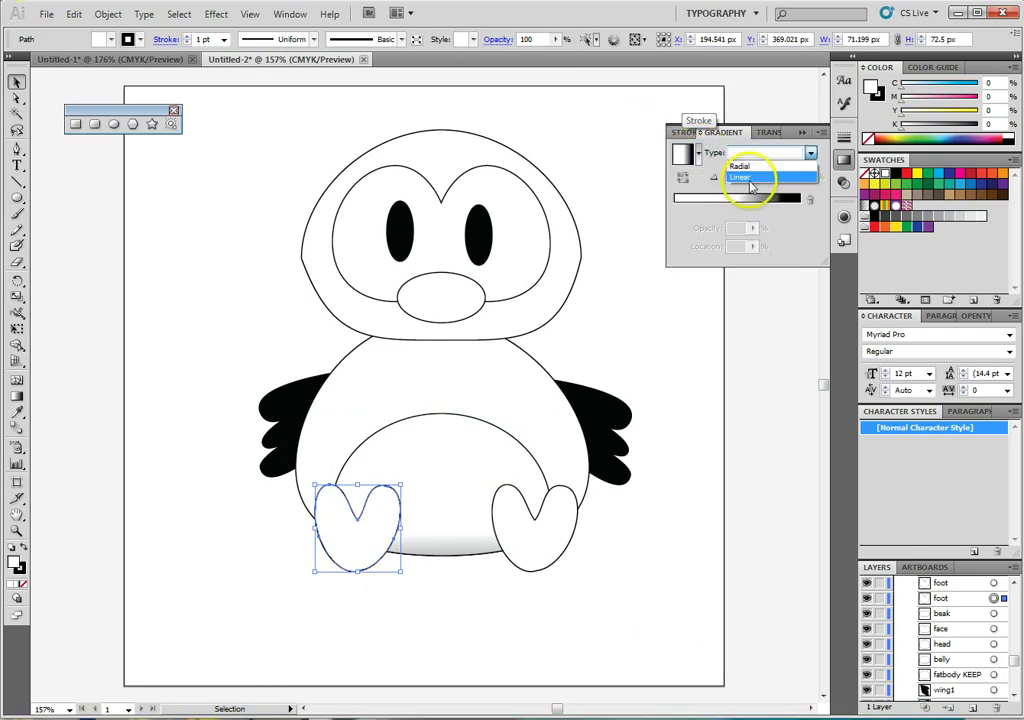
click(748, 177)
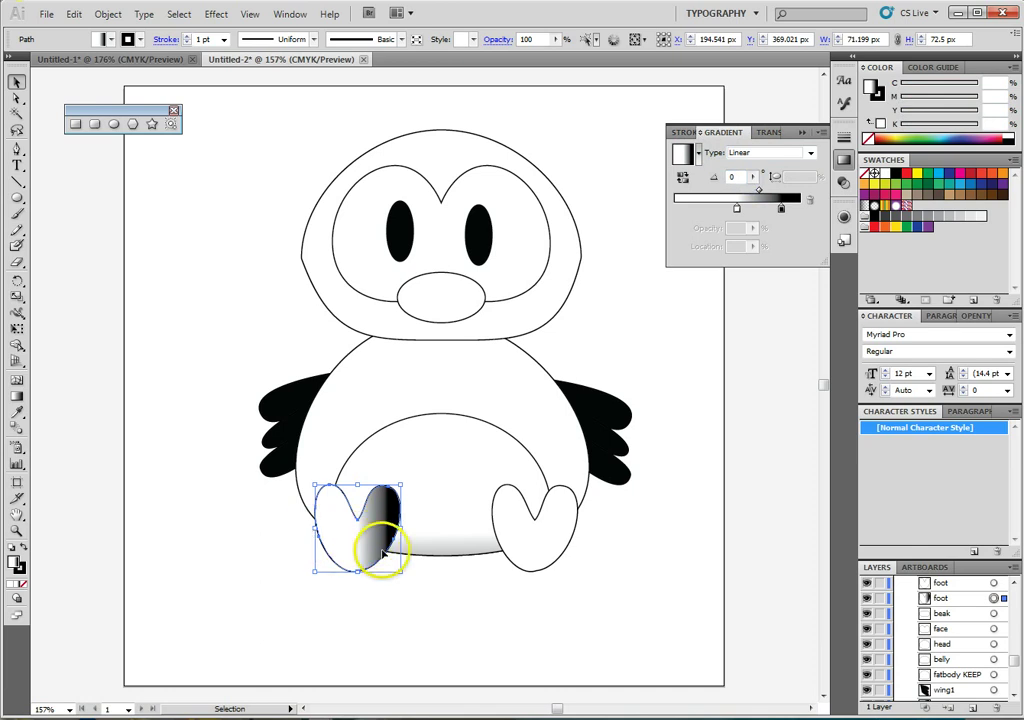
Rotate the left foot's gradient to about -91° and move it up to span the foot, dark at the heel.
click(18, 397)
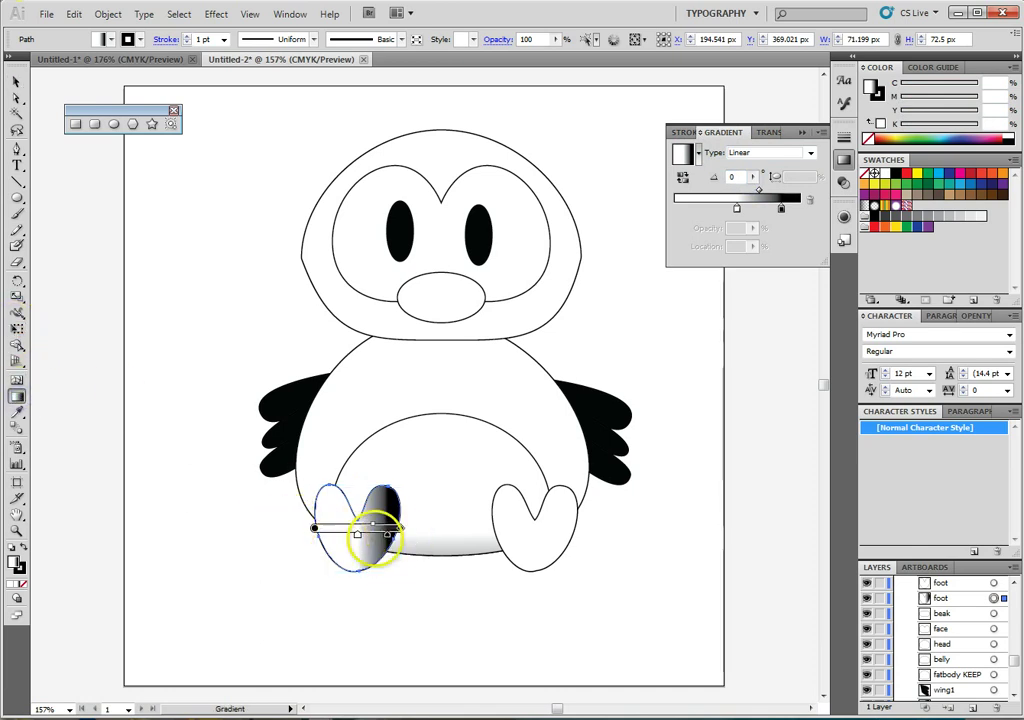
drag(409, 525, 310, 588)
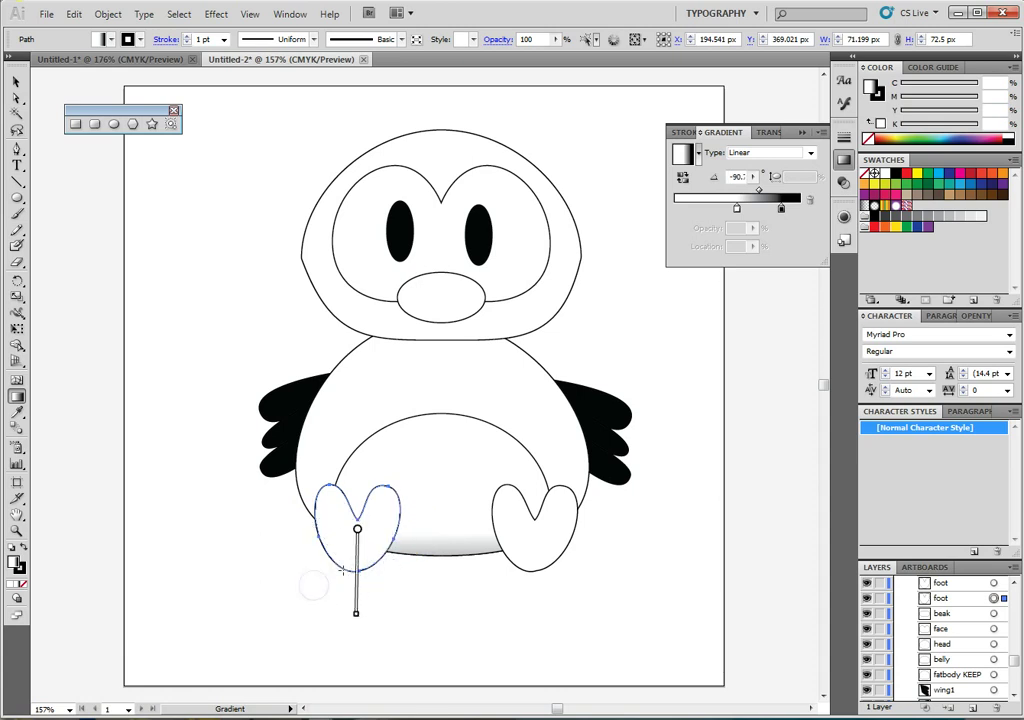
click(359, 560)
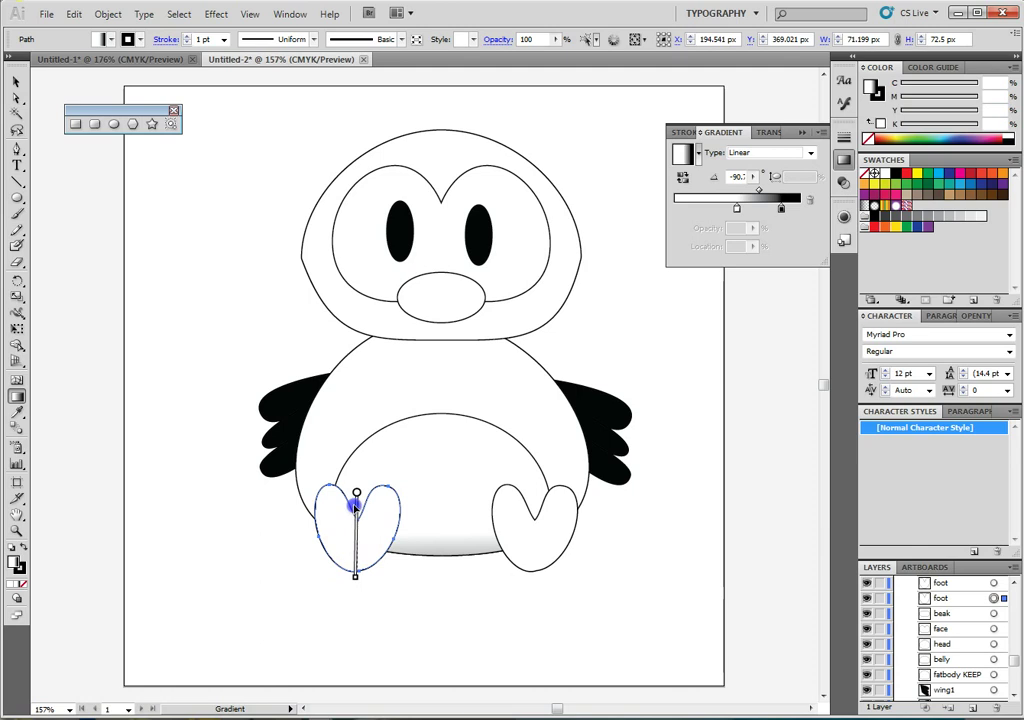
click(355, 507)
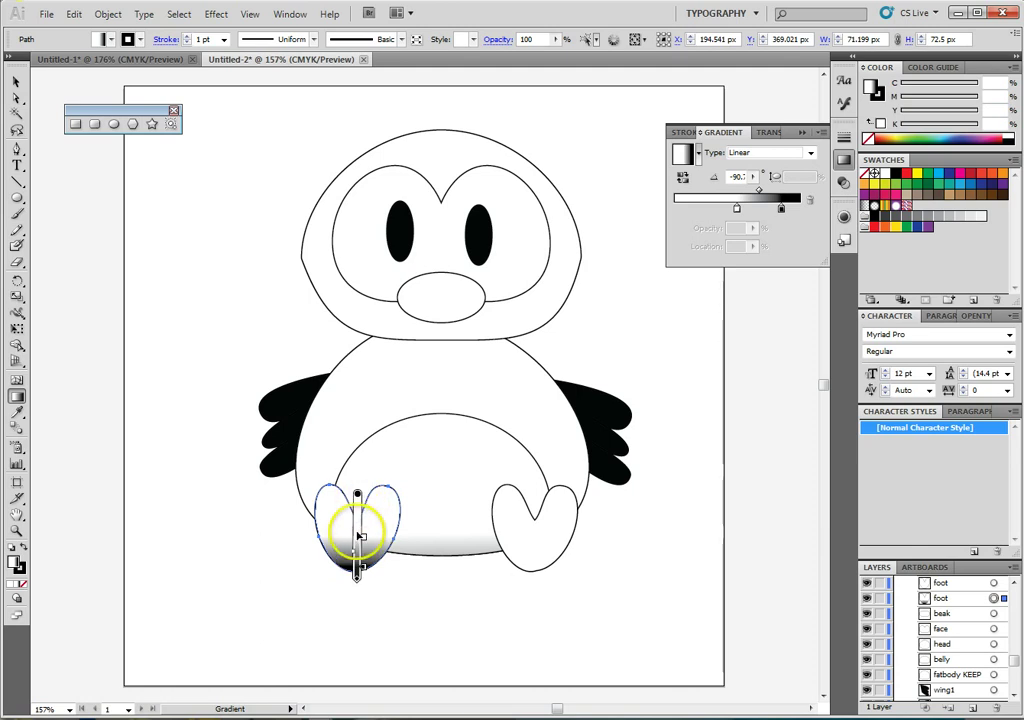
Move the white stop of the left foot's gradient to about 17% and recolour it light orange from the swatches.
click(367, 508)
drag(367, 510, 366, 512)
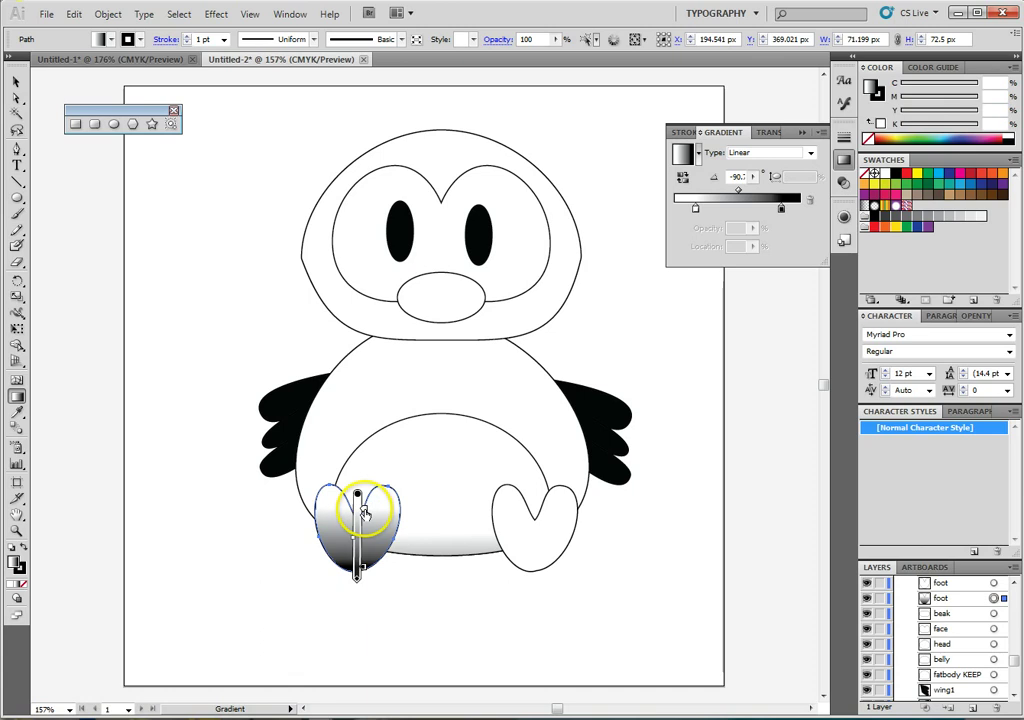
double_click(366, 511)
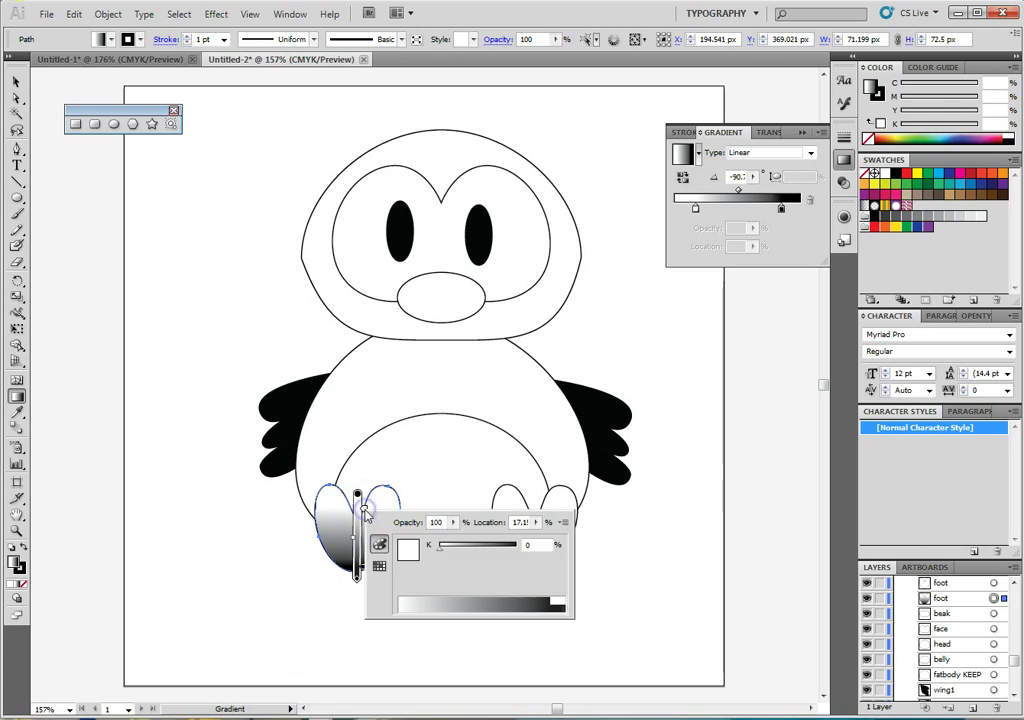
click(379, 567)
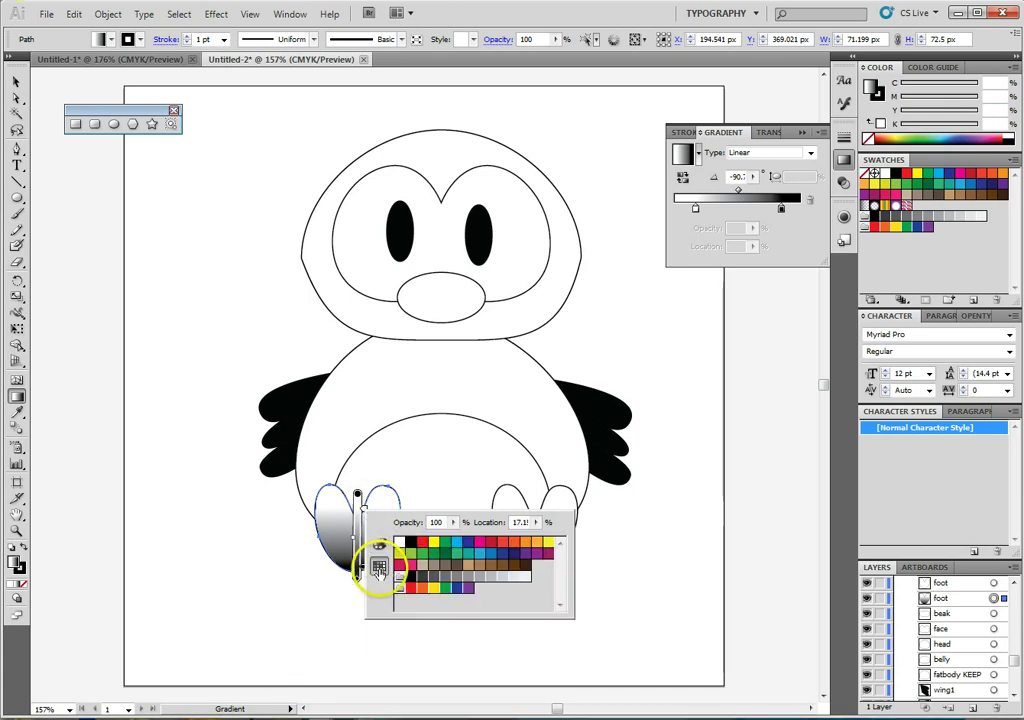
click(538, 547)
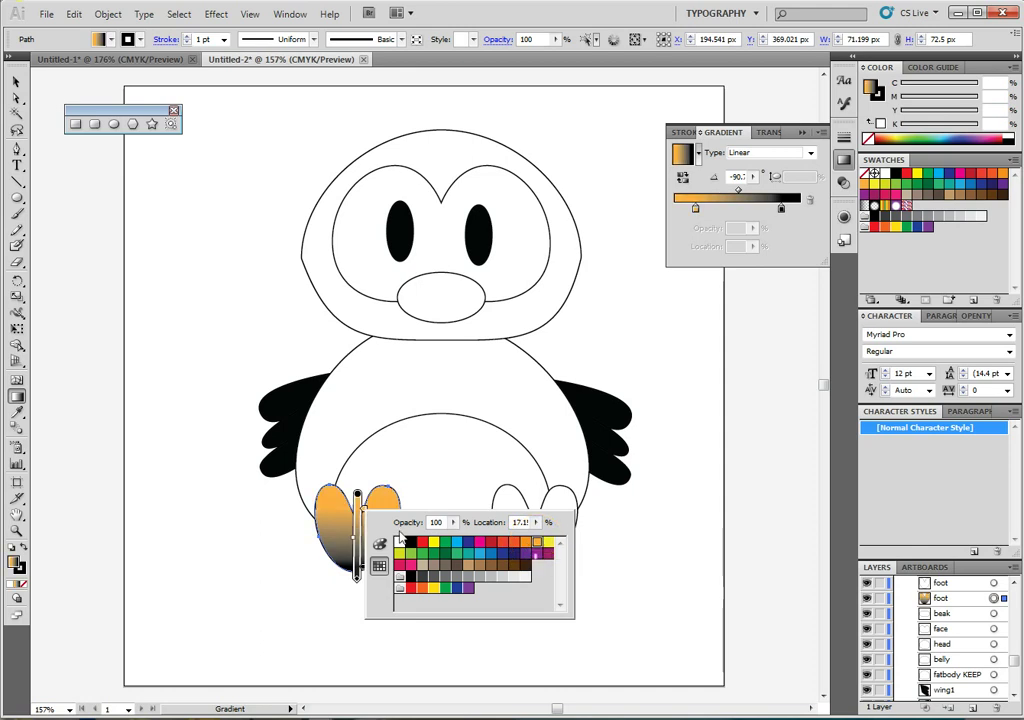
Recolour the black stop of the left foot's gradient to red-orange and deselect the foot.
click(357, 568)
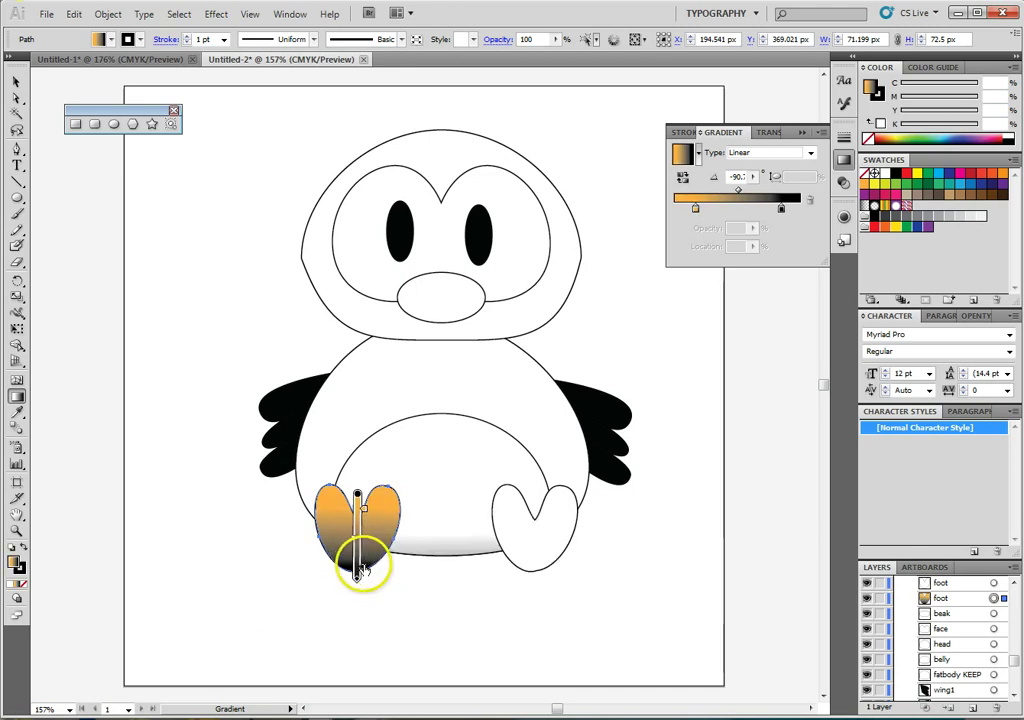
double_click(360, 568)
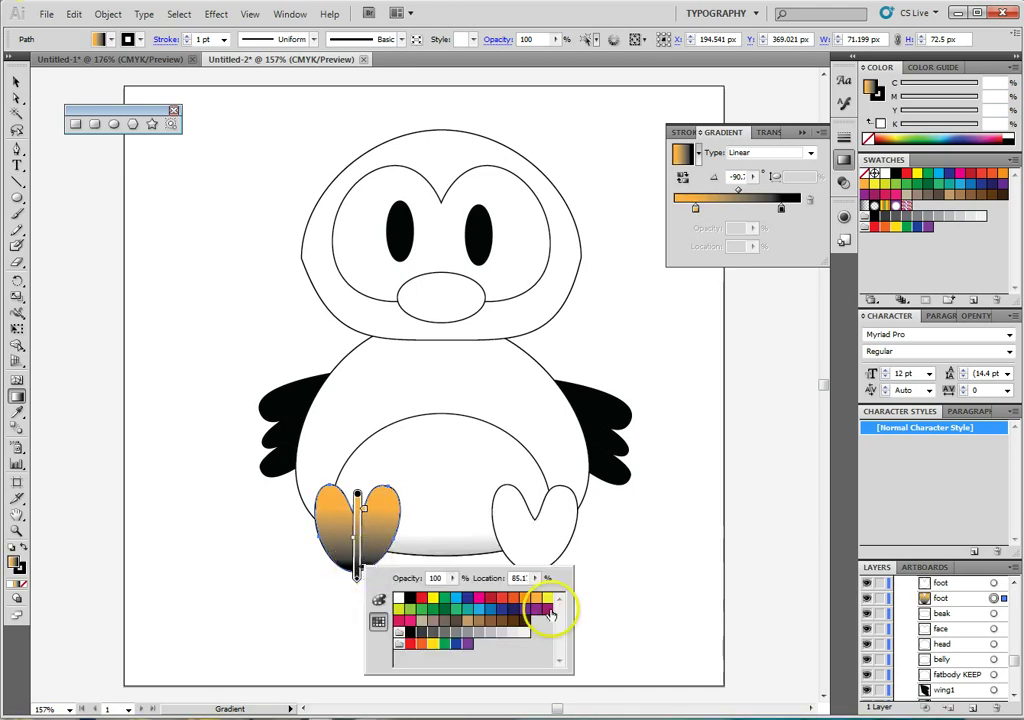
click(512, 599)
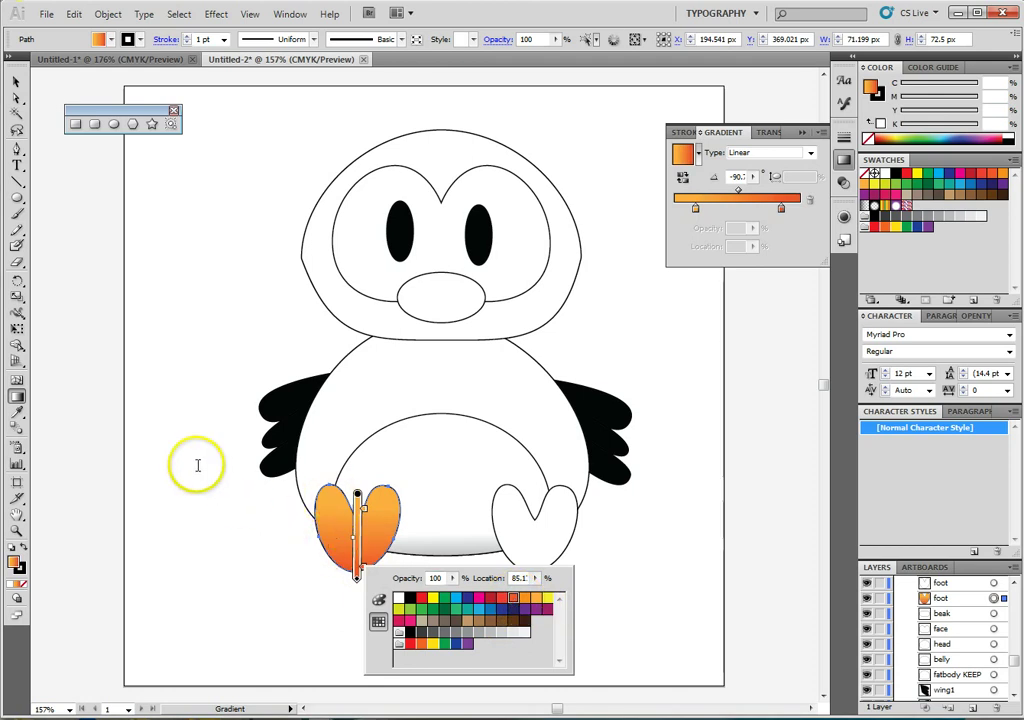
click(229, 549)
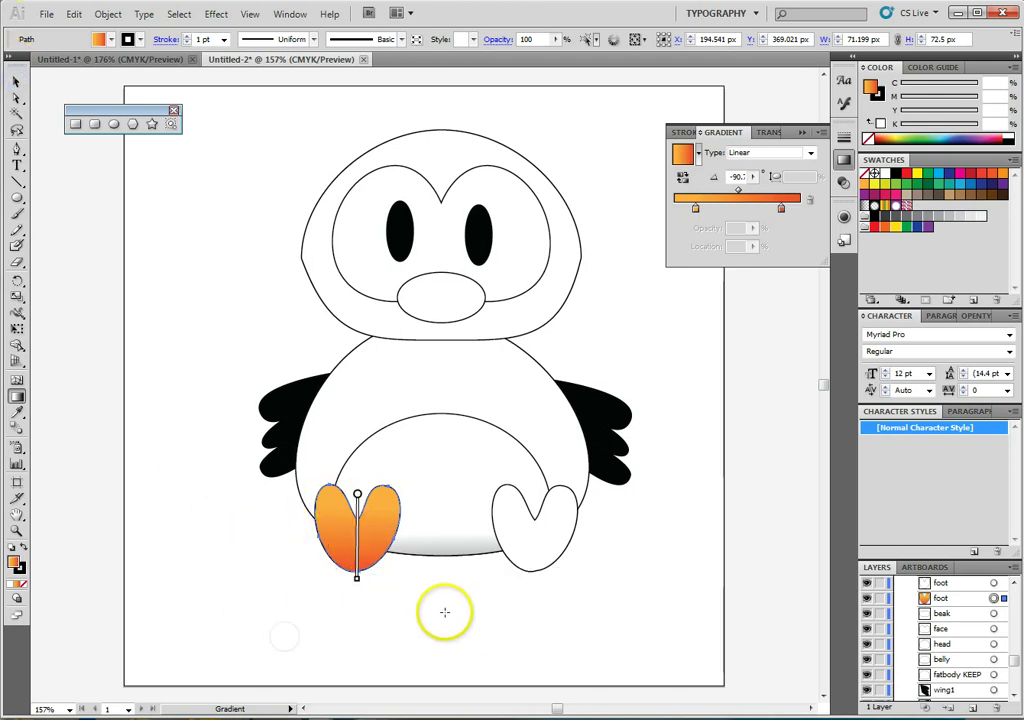
click(15, 82)
click(195, 465)
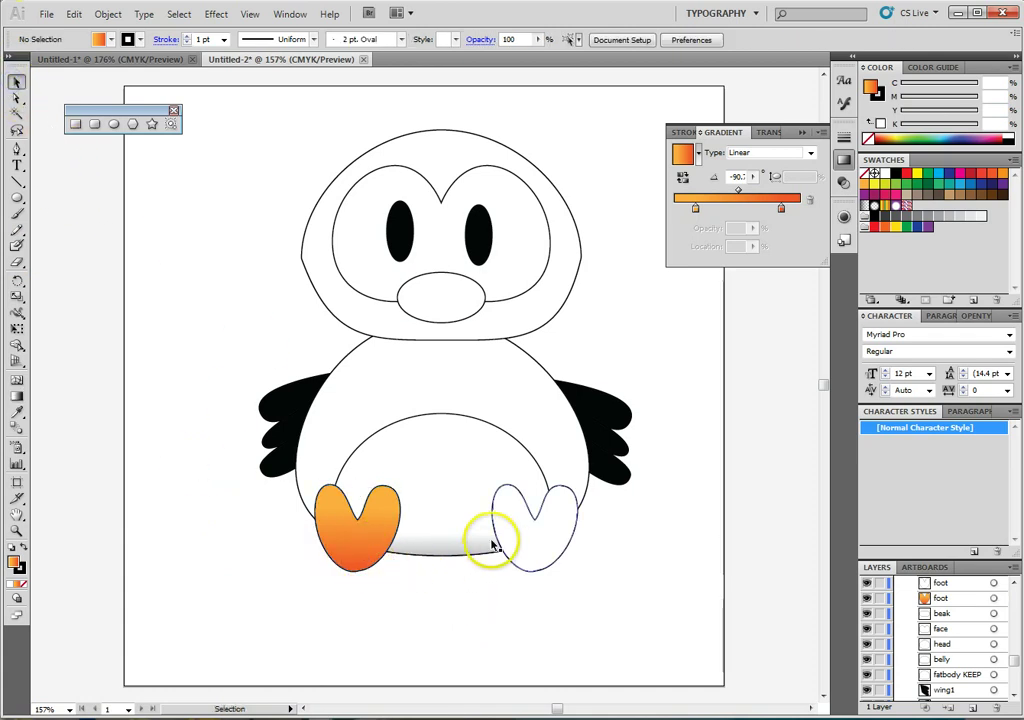
Save the left foot's orange gradient appearance as a new graphic style.
click(363, 533)
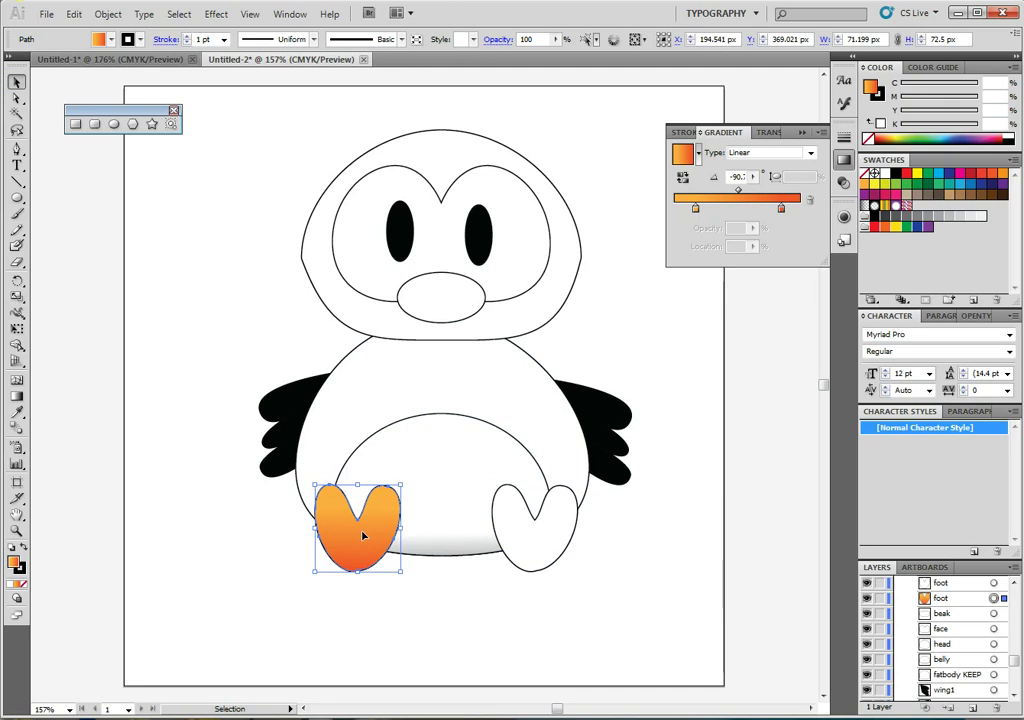
click(290, 14)
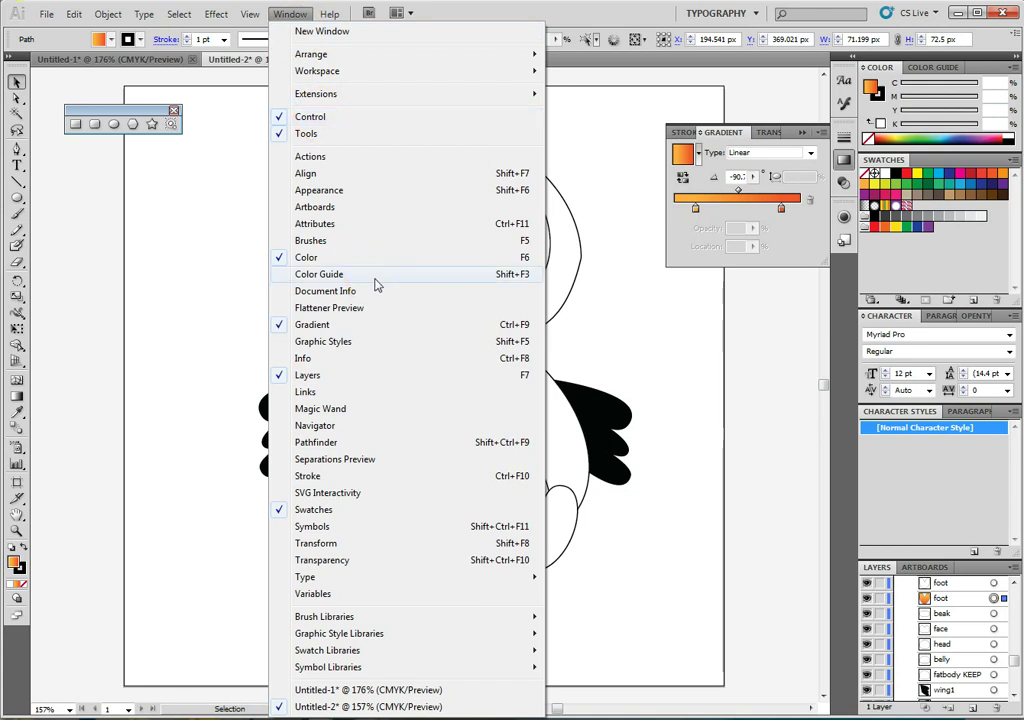
mouse_move(385, 638)
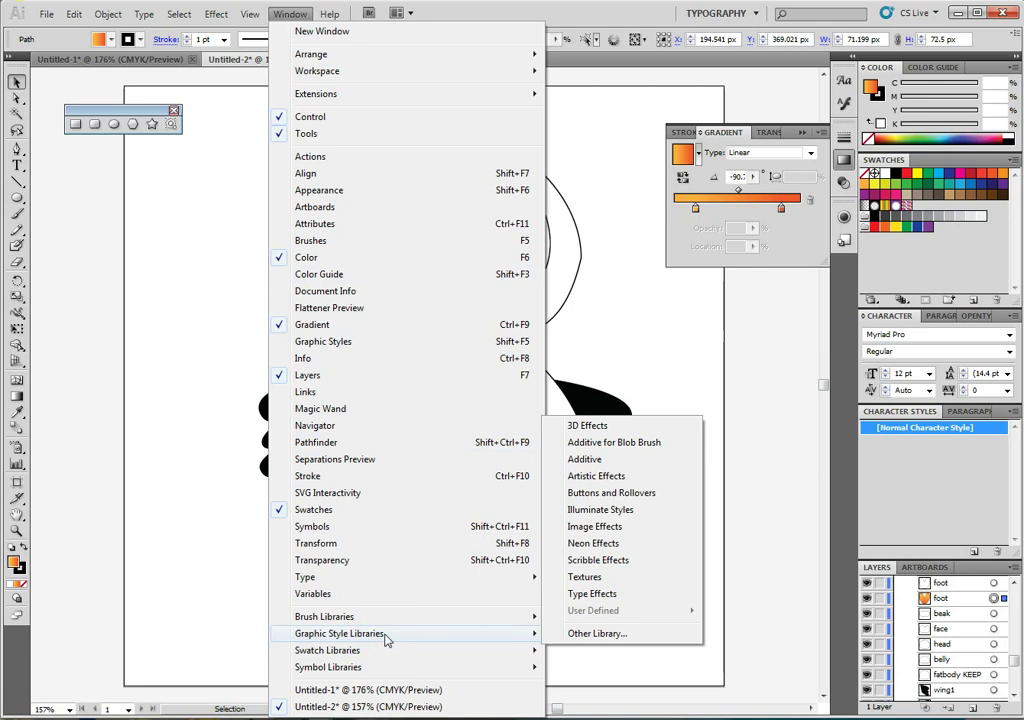
click(333, 342)
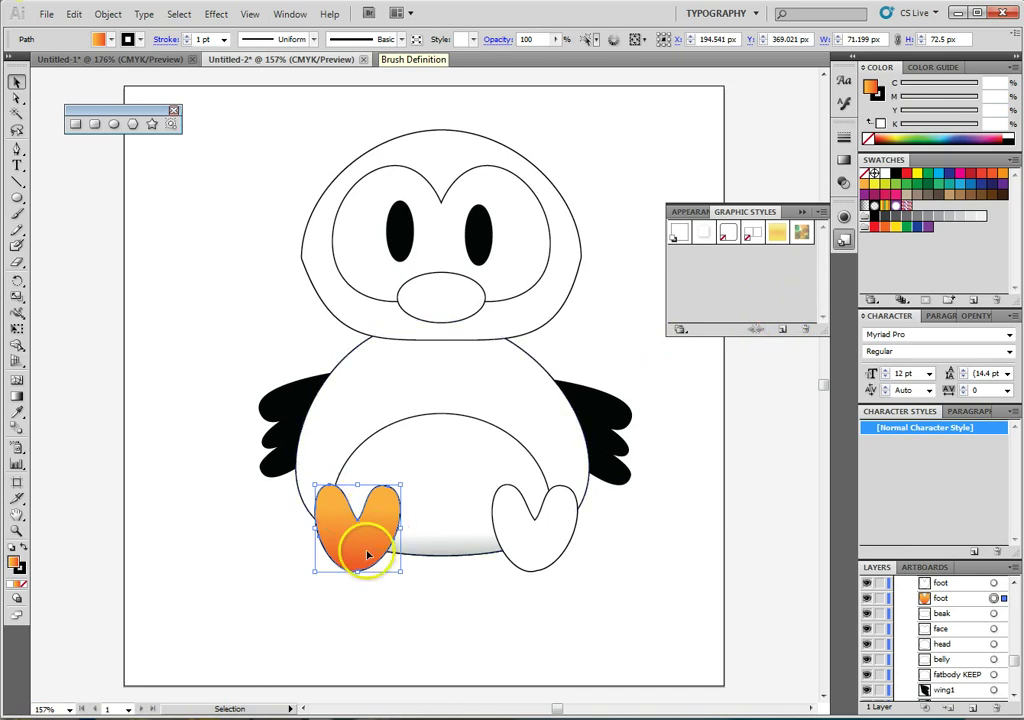
click(781, 331)
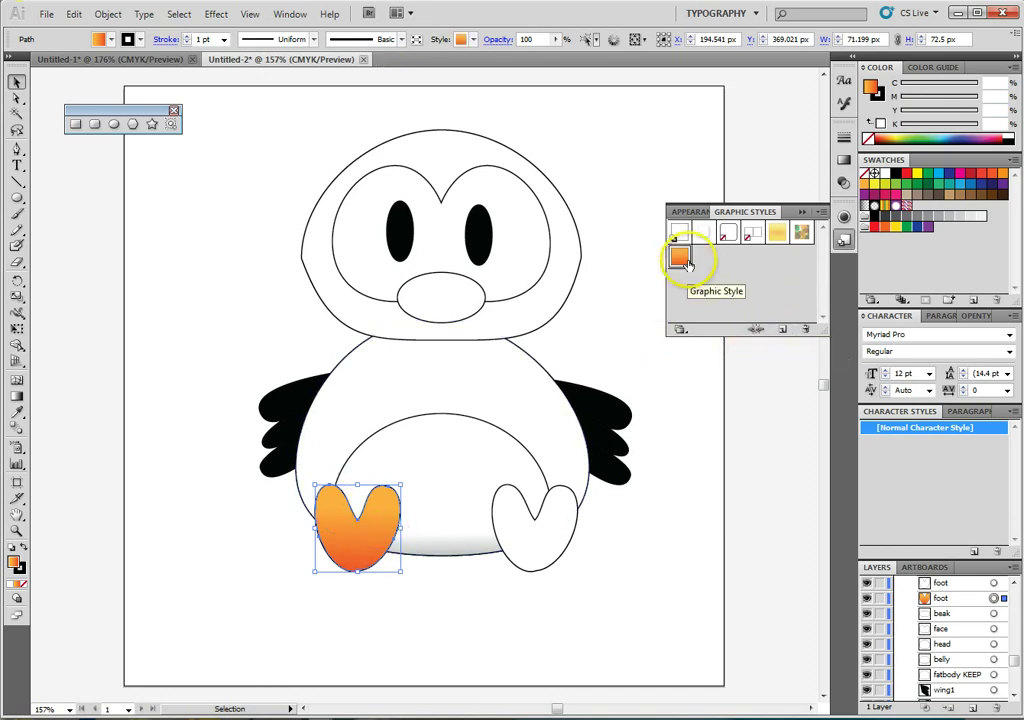
Apply the orange gradient graphic style to the right foot and the beak.
click(548, 555)
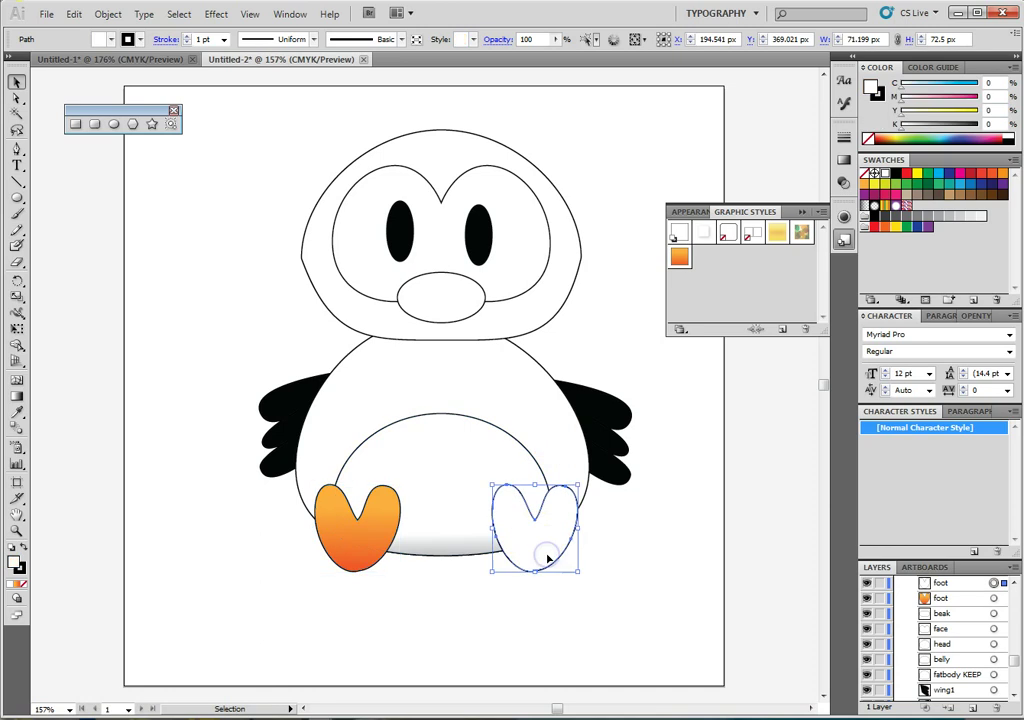
click(680, 257)
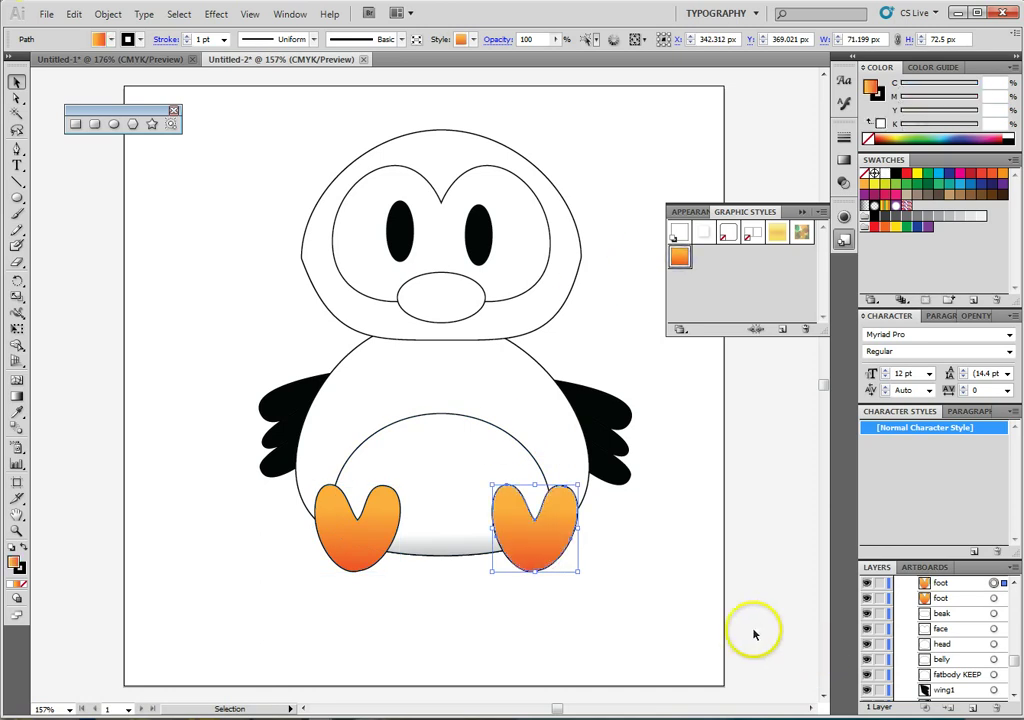
click(445, 304)
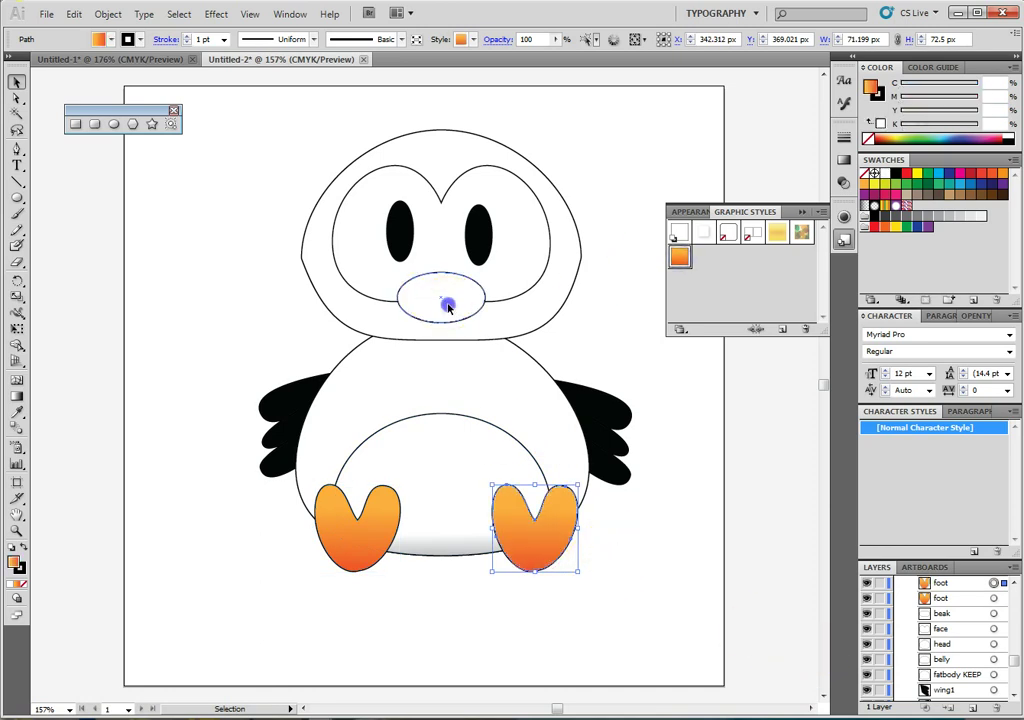
click(680, 257)
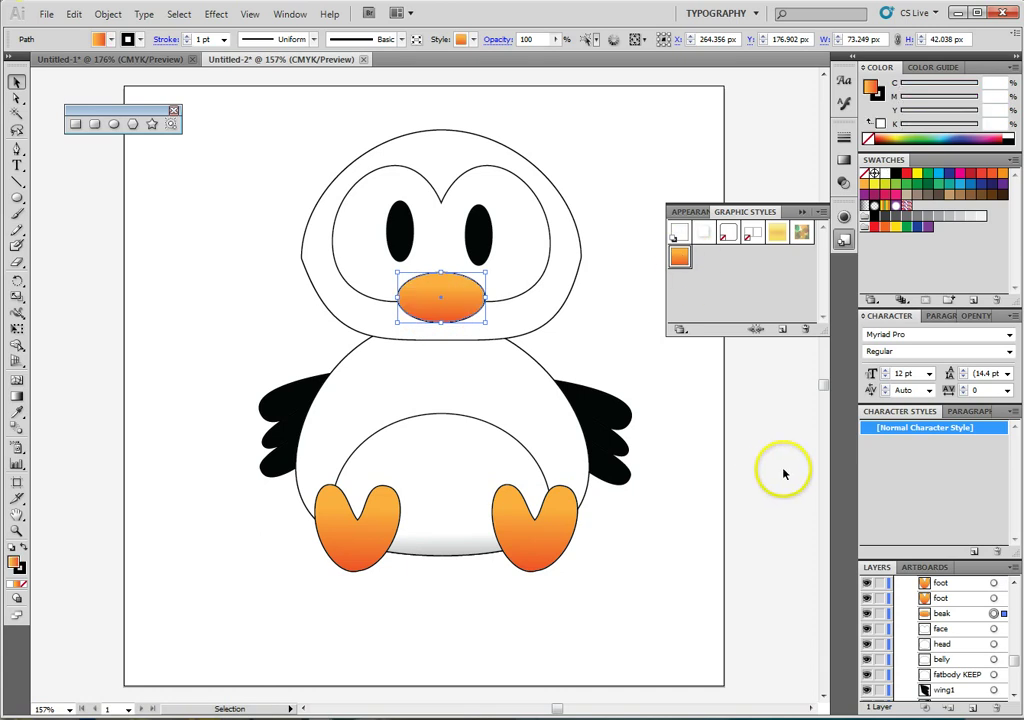
Save the belly's white-to-grey shading as a new graphic style and apply it to the face.
click(457, 476)
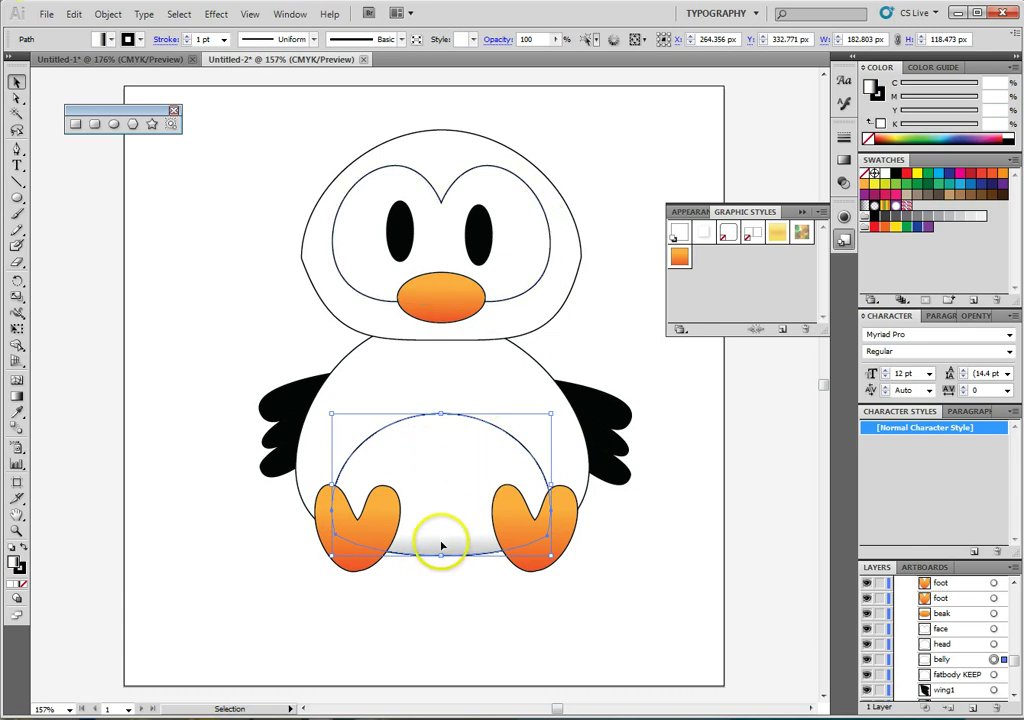
click(782, 329)
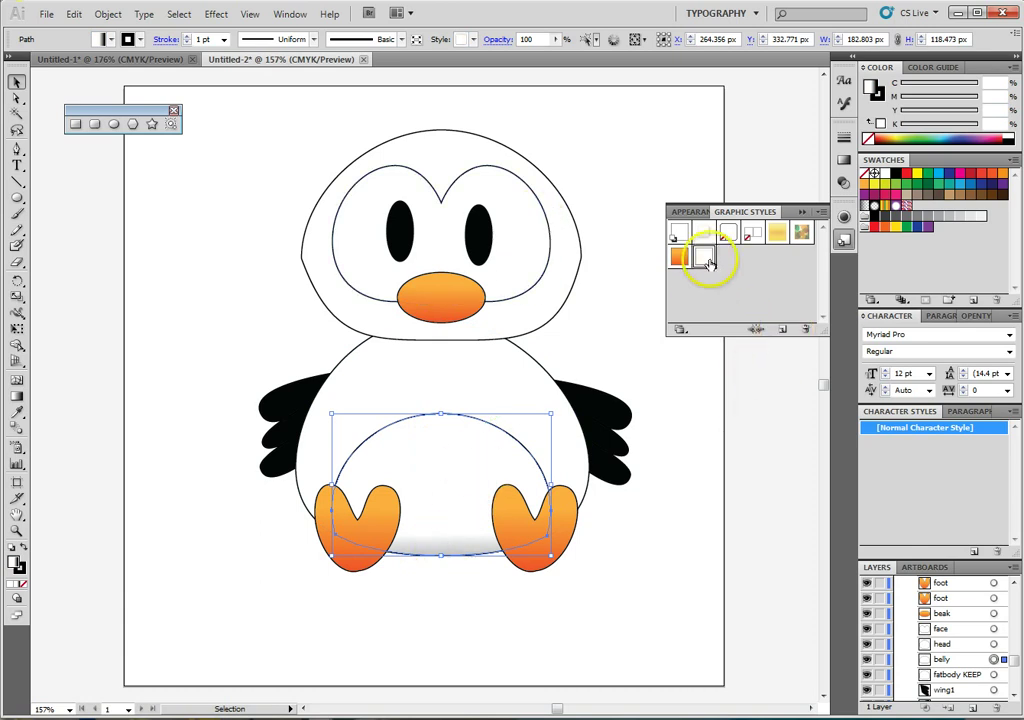
click(516, 270)
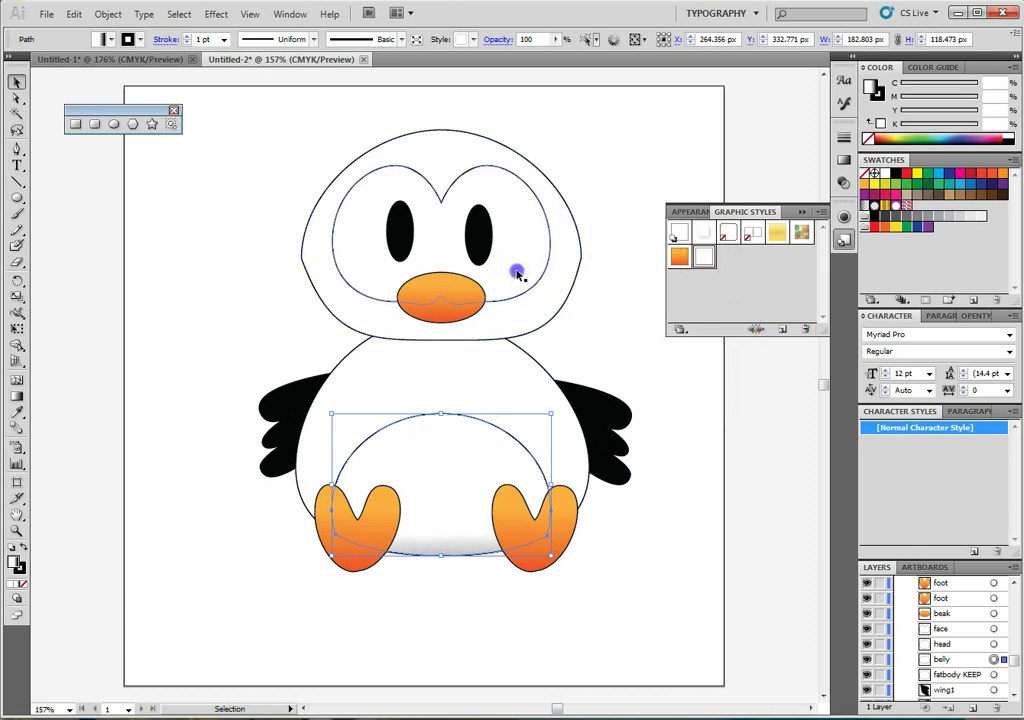
click(705, 260)
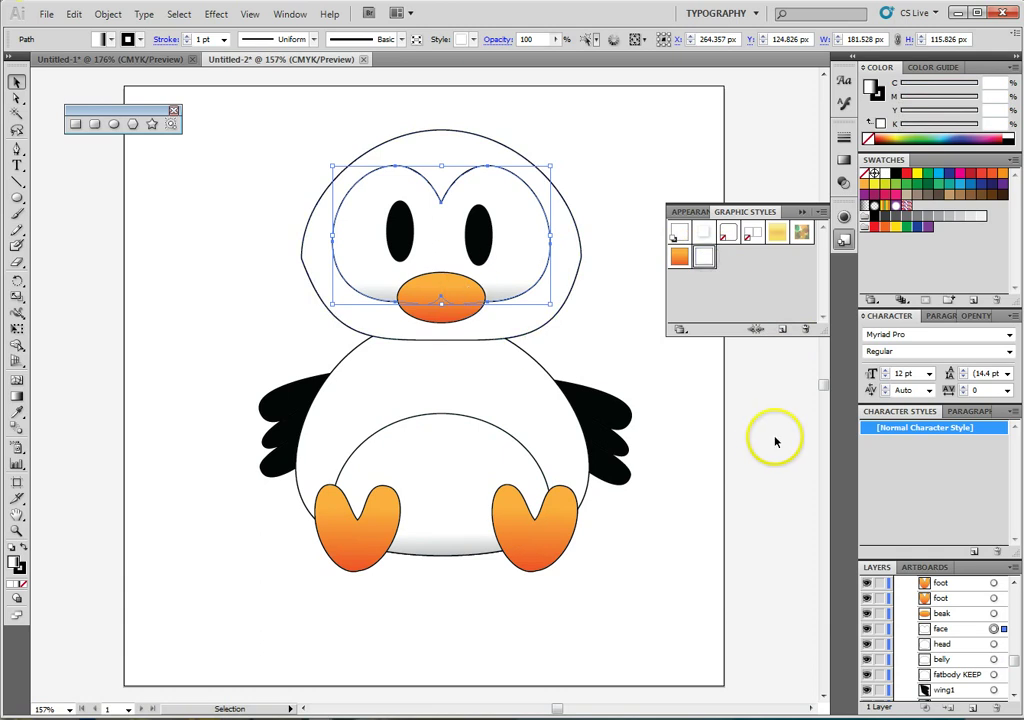
click(670, 441)
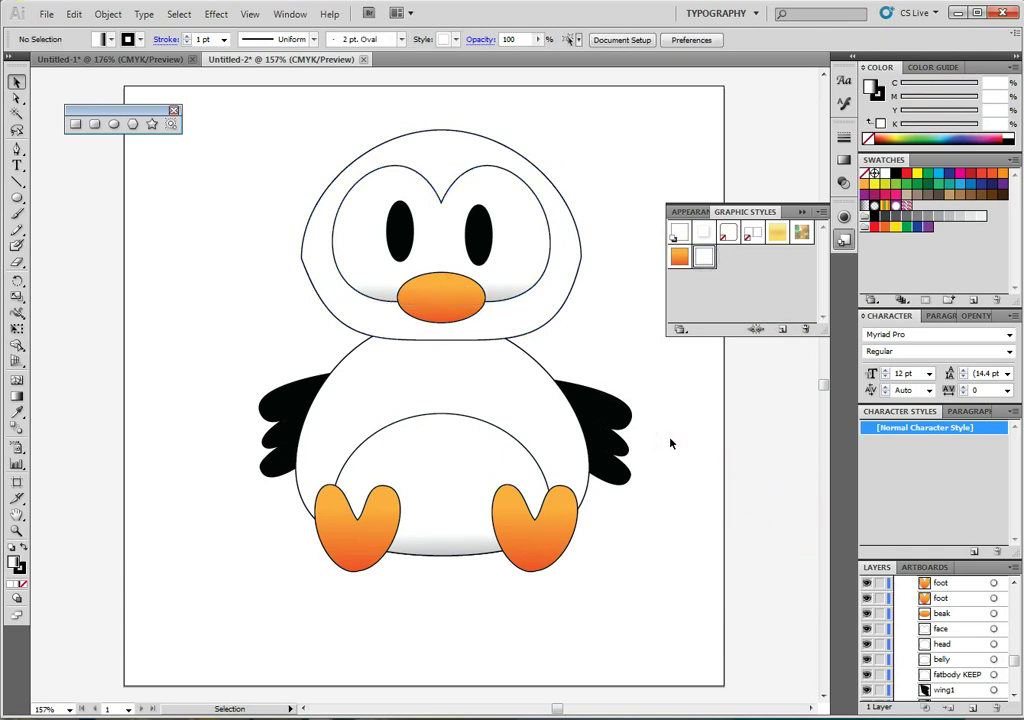
Fill the head with a Linear white-to-black gradient and place its stops at 0% and 100%.
click(541, 320)
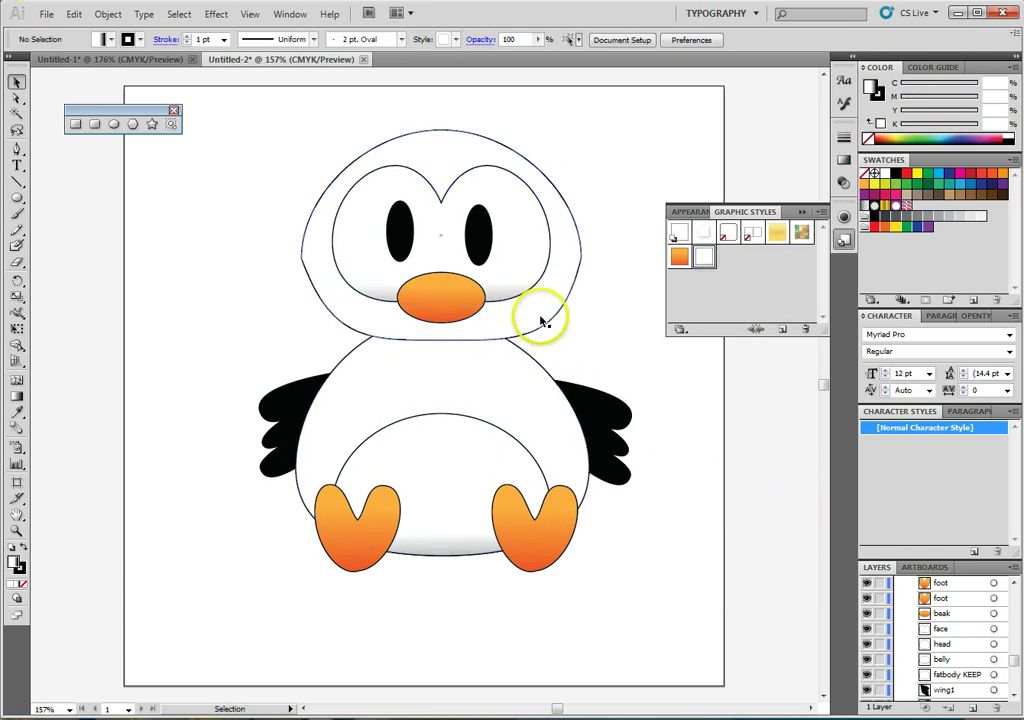
click(528, 320)
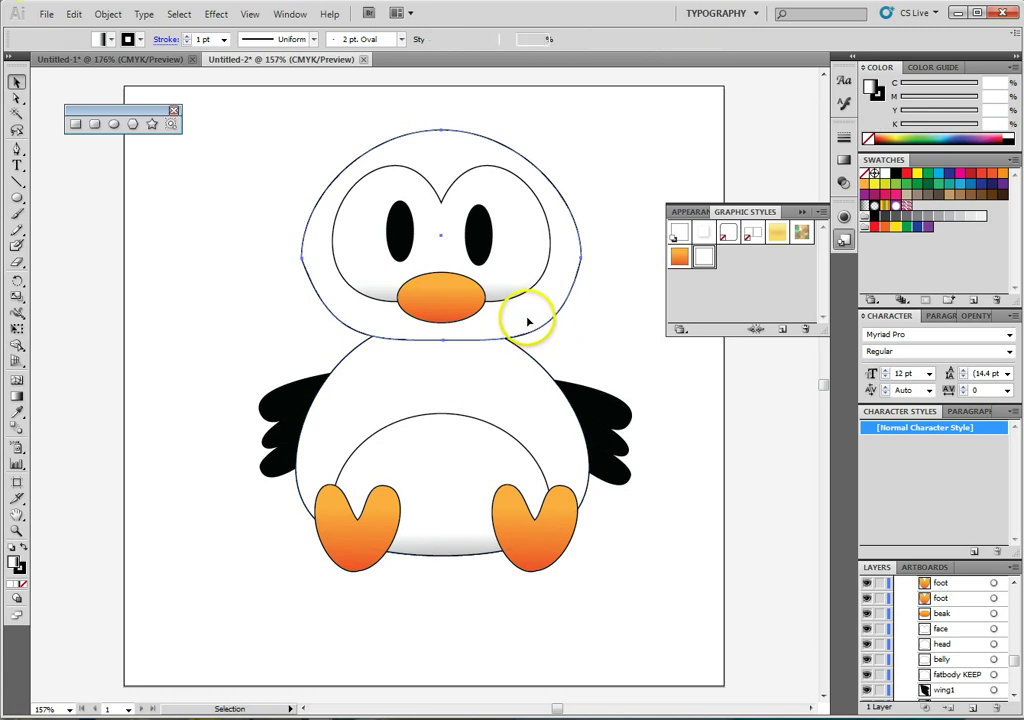
click(844, 159)
click(697, 160)
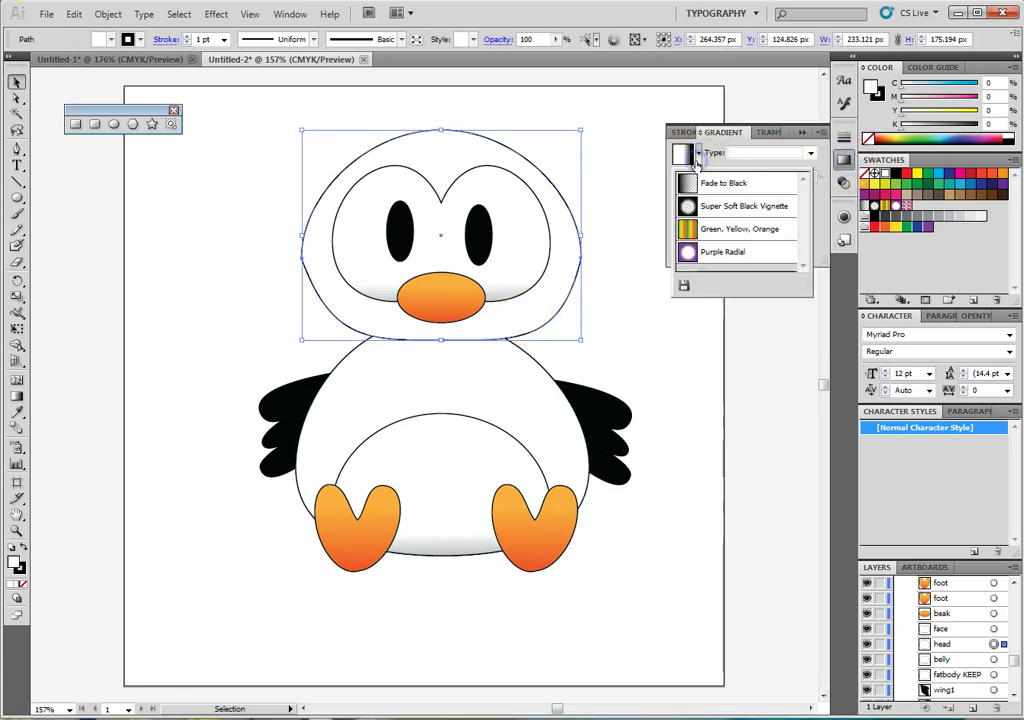
click(777, 155)
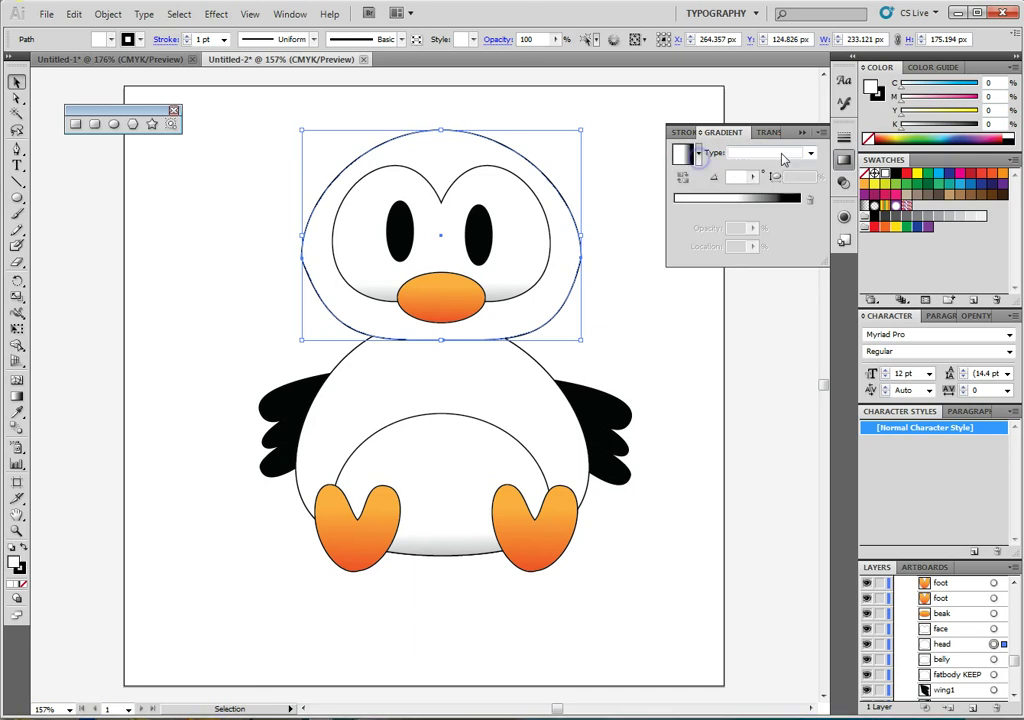
click(775, 154)
click(773, 174)
drag(737, 207, 672, 212)
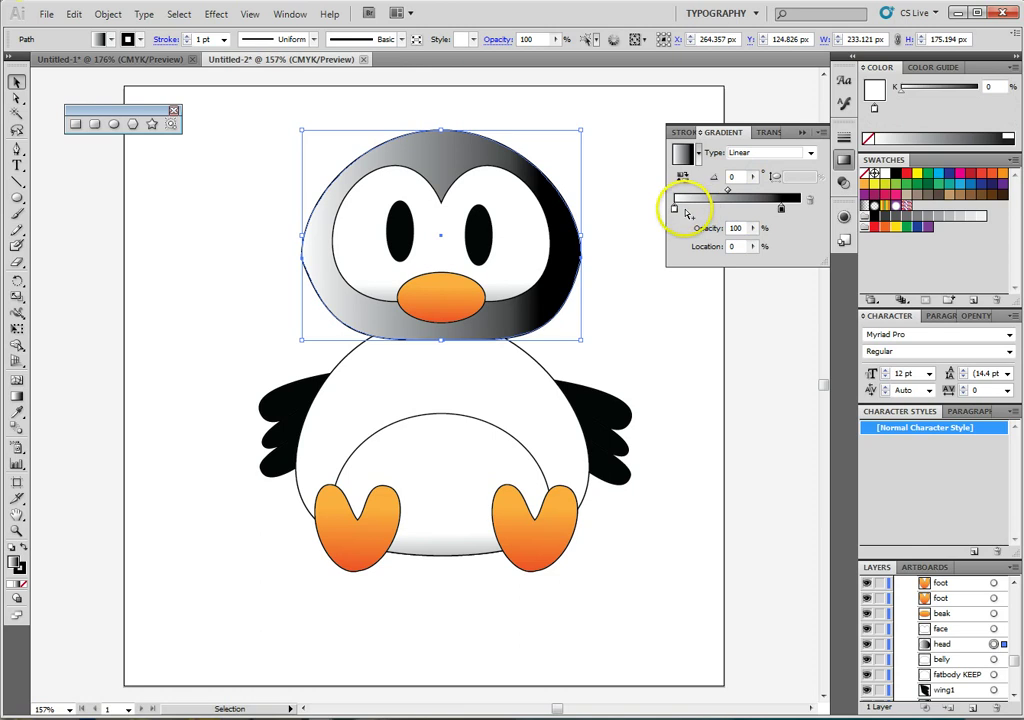
drag(785, 215, 806, 216)
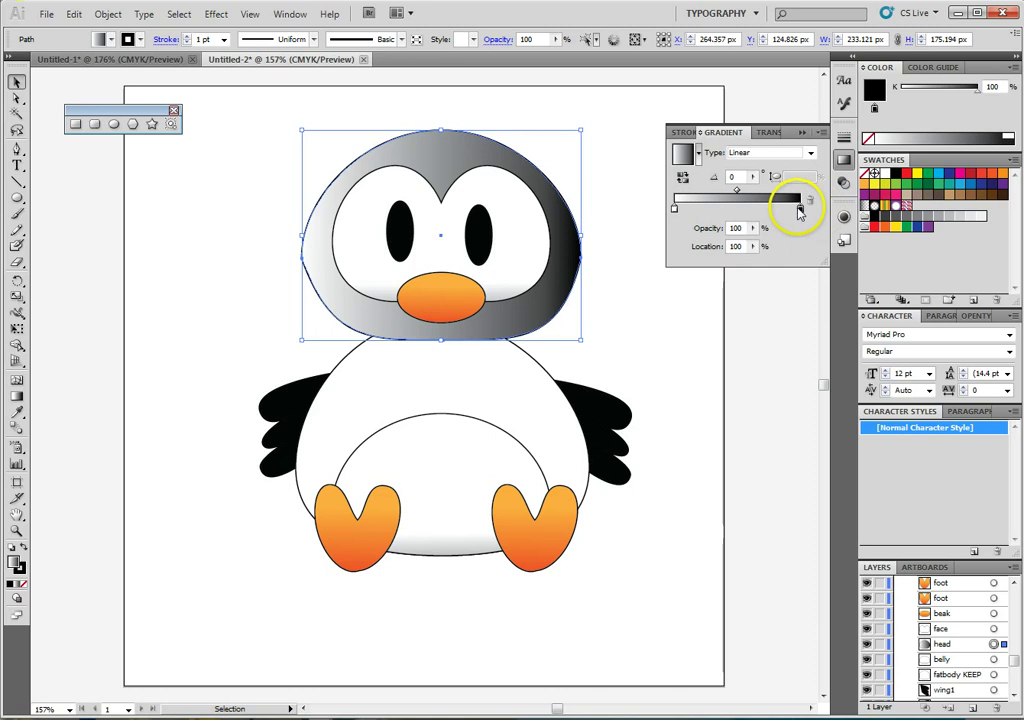
Add a stop at about 10% to the head's gradient and colour it 40% grey.
drag(676, 209, 688, 210)
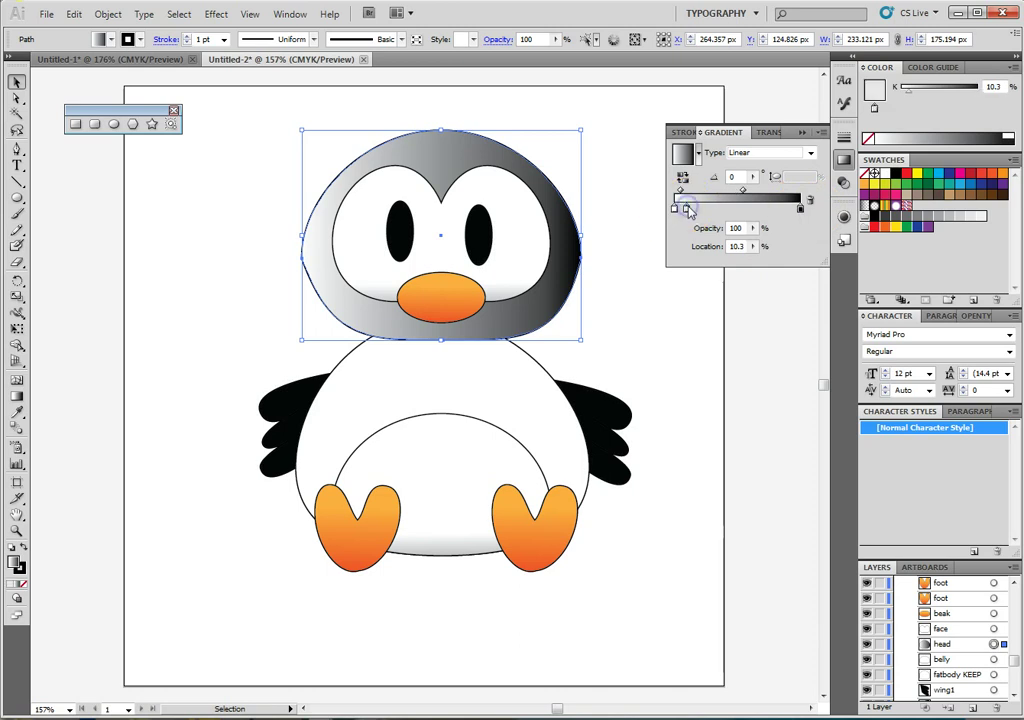
double_click(686, 209)
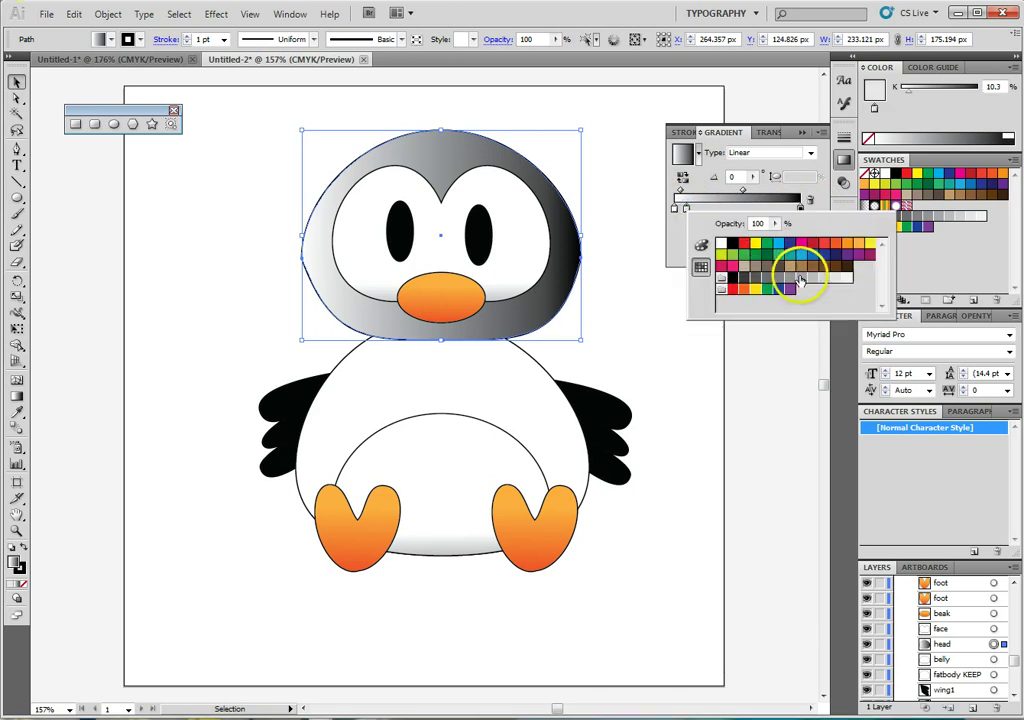
click(801, 277)
click(727, 211)
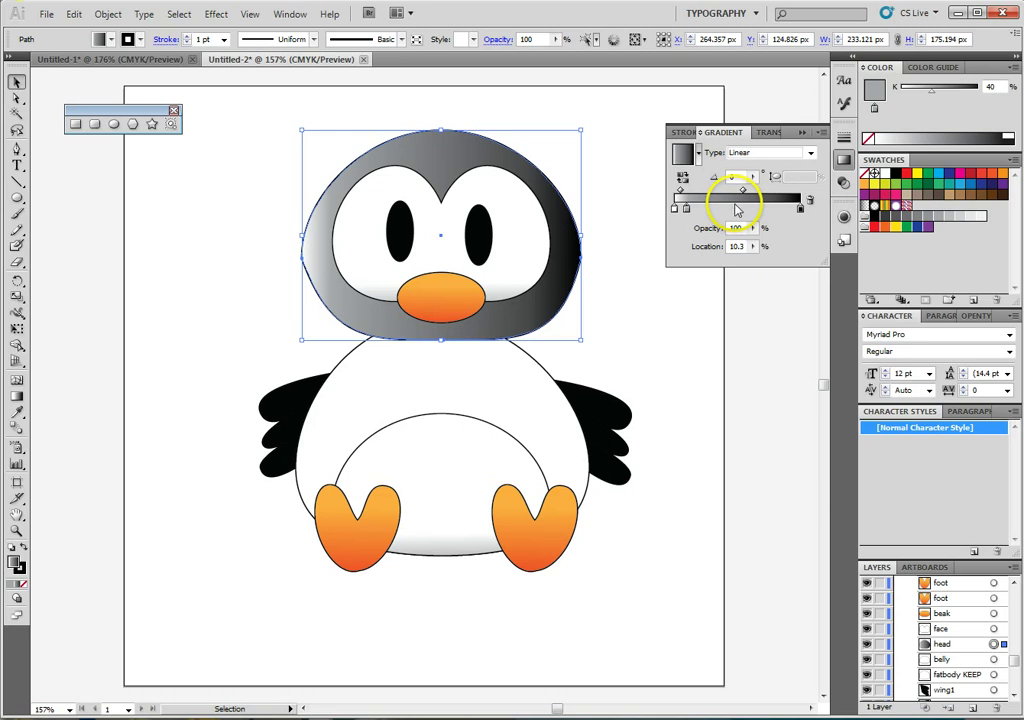
Add black stops at about 33% and 67% to the head's gradient.
click(716, 209)
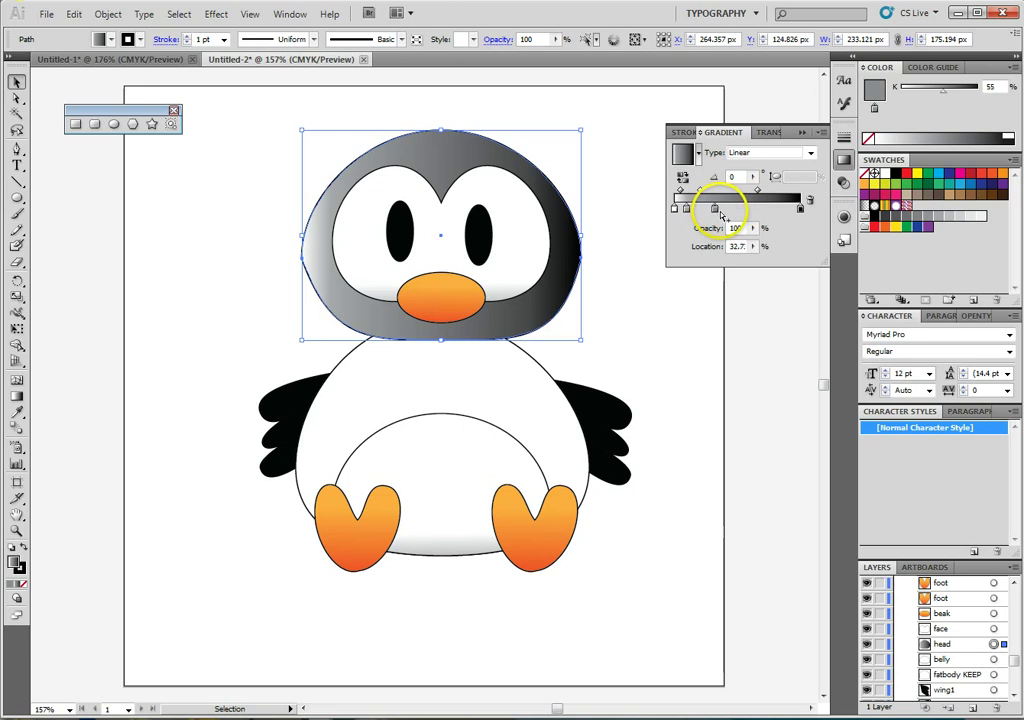
double_click(716, 212)
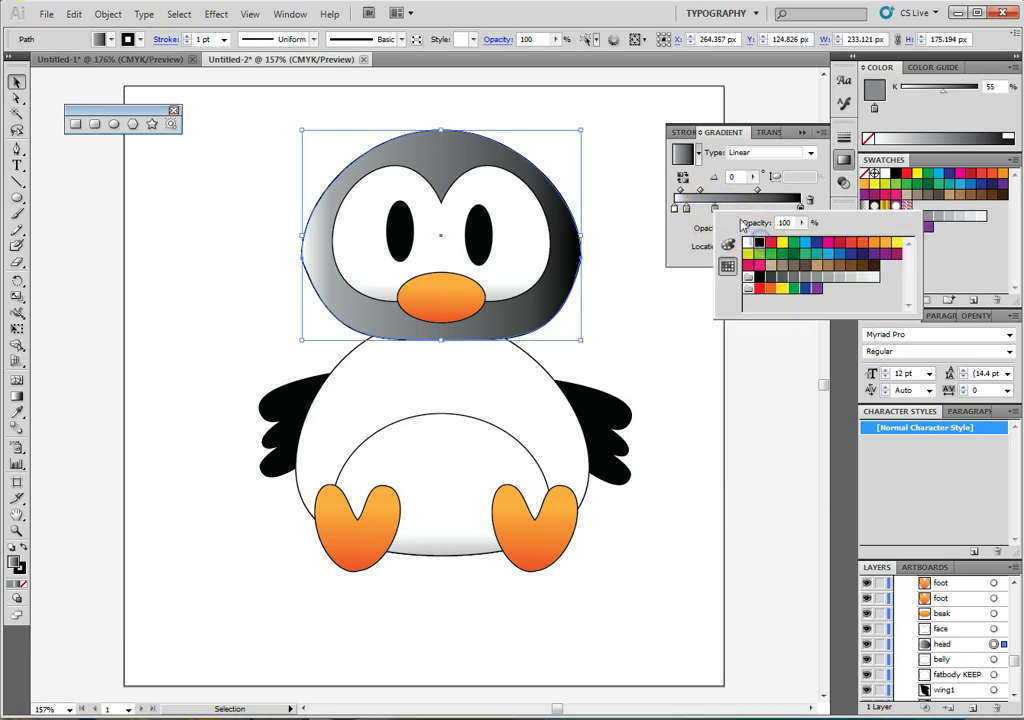
click(745, 222)
click(739, 211)
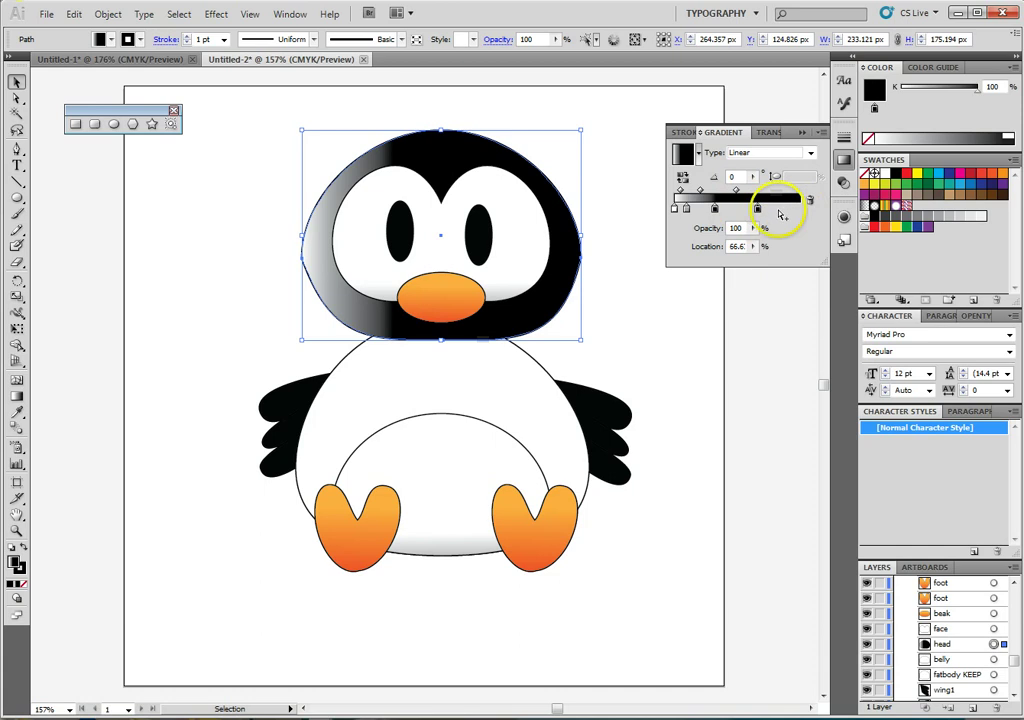
Add a 40% grey stop at about 82% and a white stop at about 99% to the head's gradient.
click(777, 209)
double_click(777, 210)
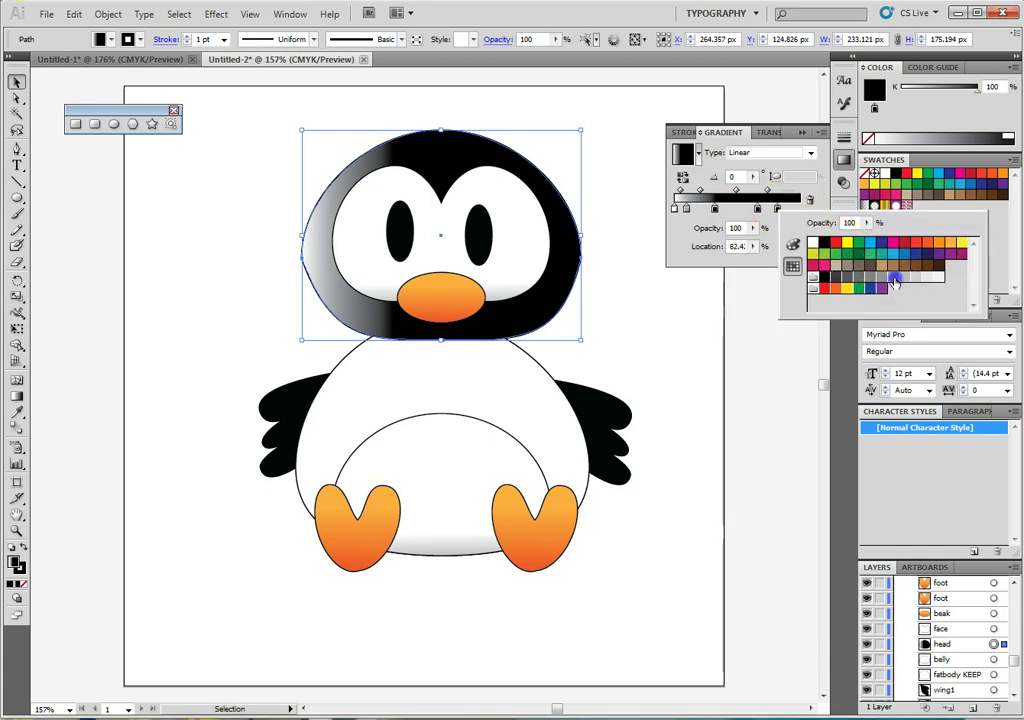
click(894, 281)
click(770, 226)
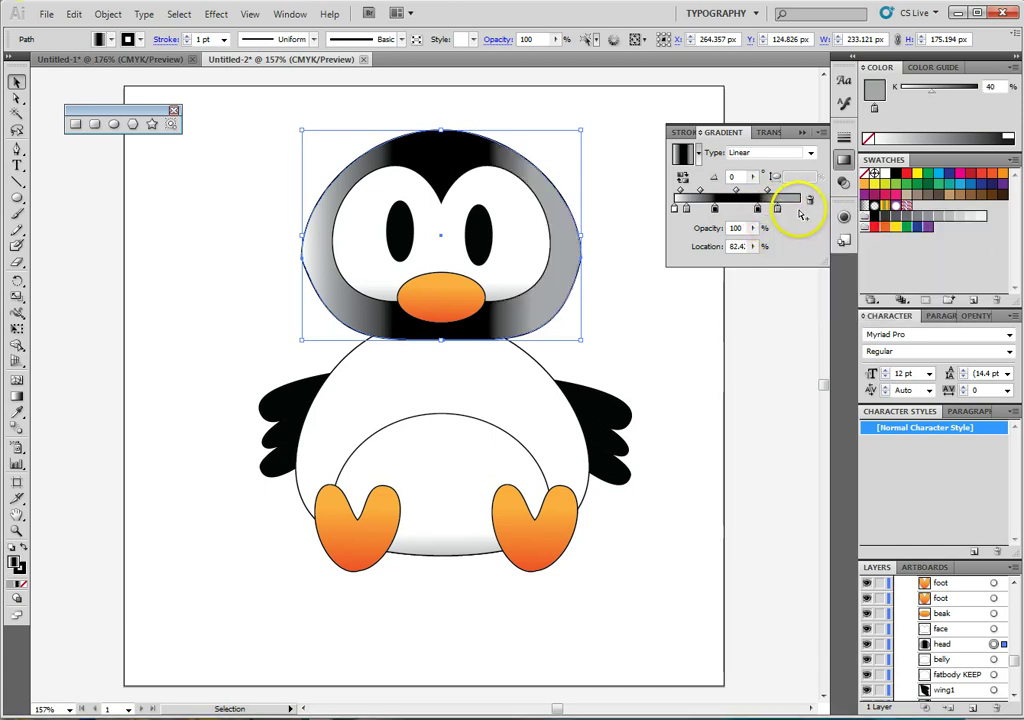
double_click(799, 209)
click(777, 233)
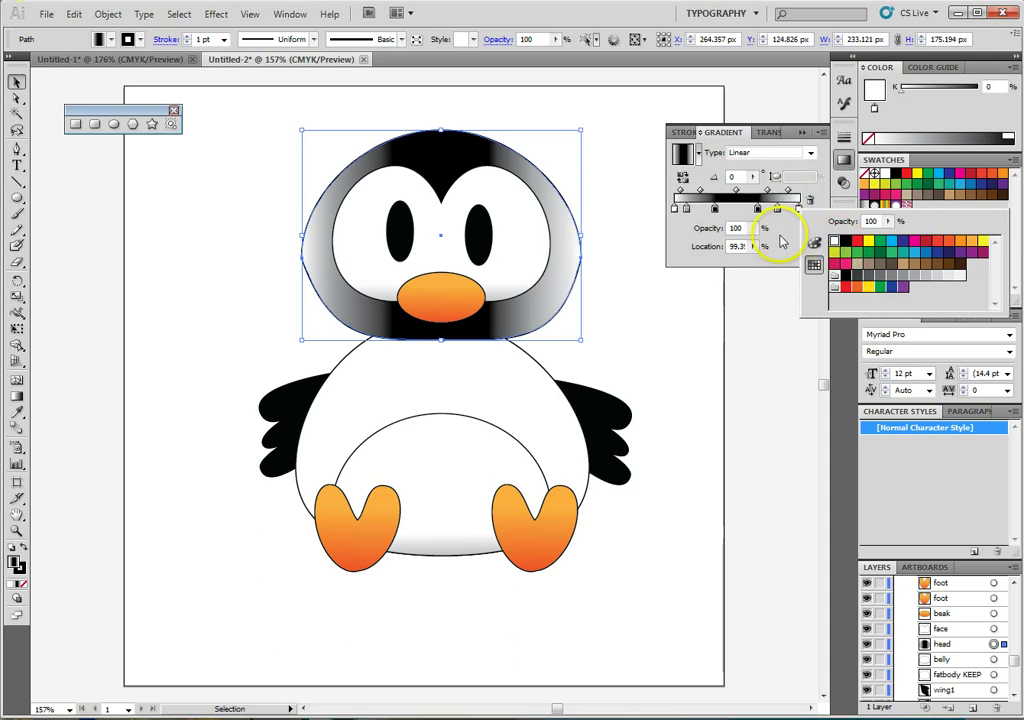
click(485, 240)
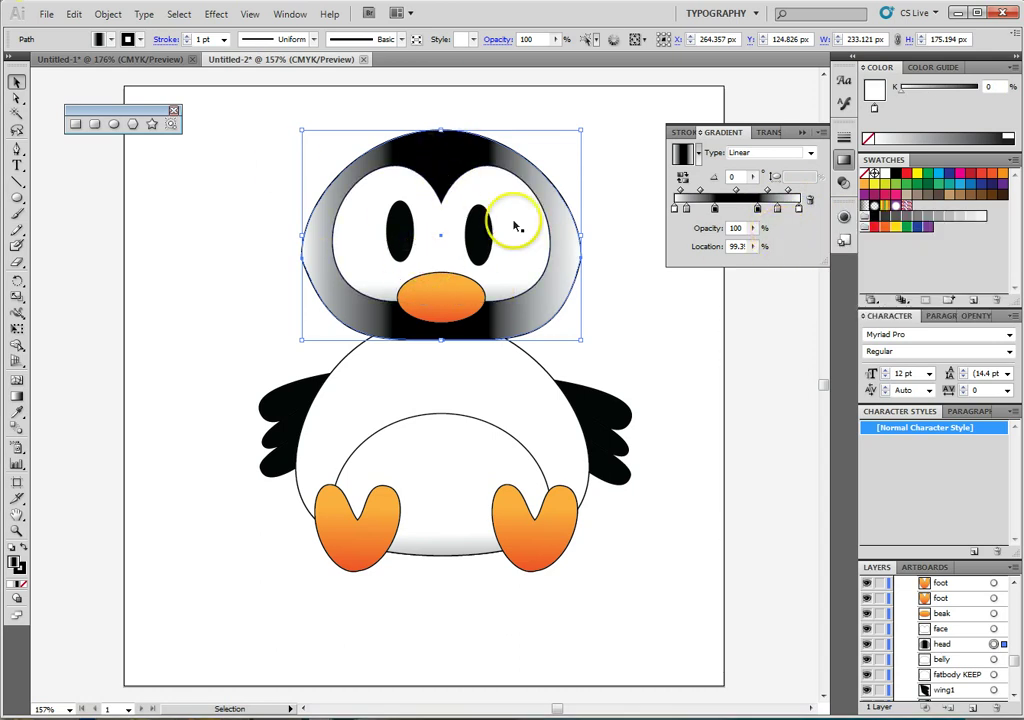
Rotate the head's gradient to run vertically at about -91° and reposition it so the black band crosses the middle of the head.
click(17, 399)
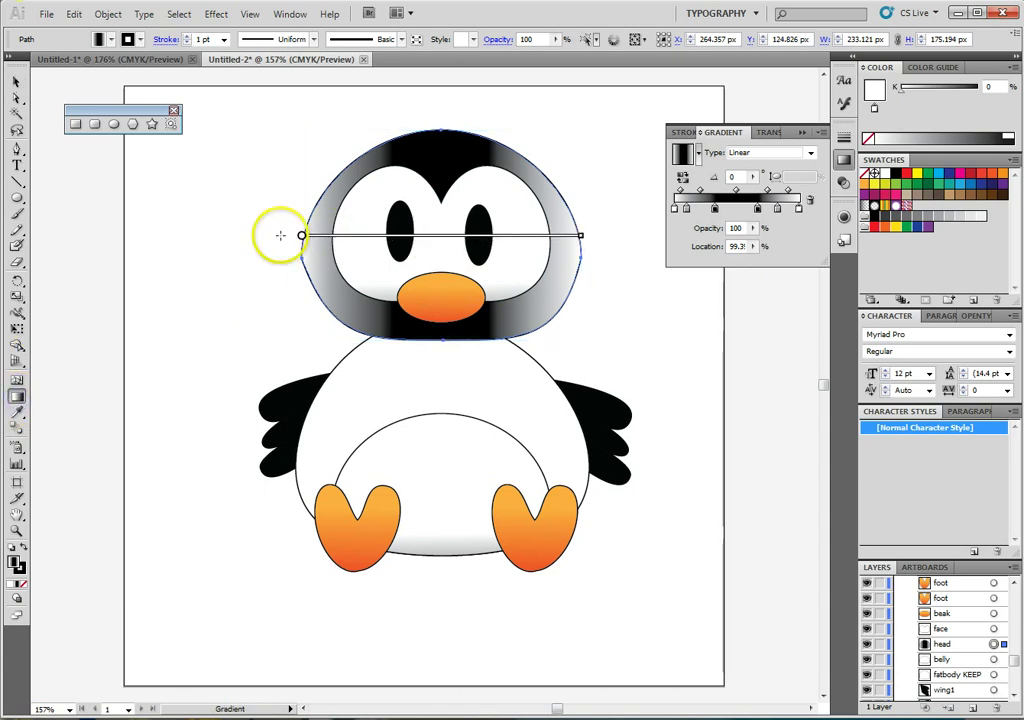
mouse_move(588, 235)
mouse_down()
mouse_move(542, 341)
mouse_move(297, 381)
mouse_up()
mouse_move(434, 379)
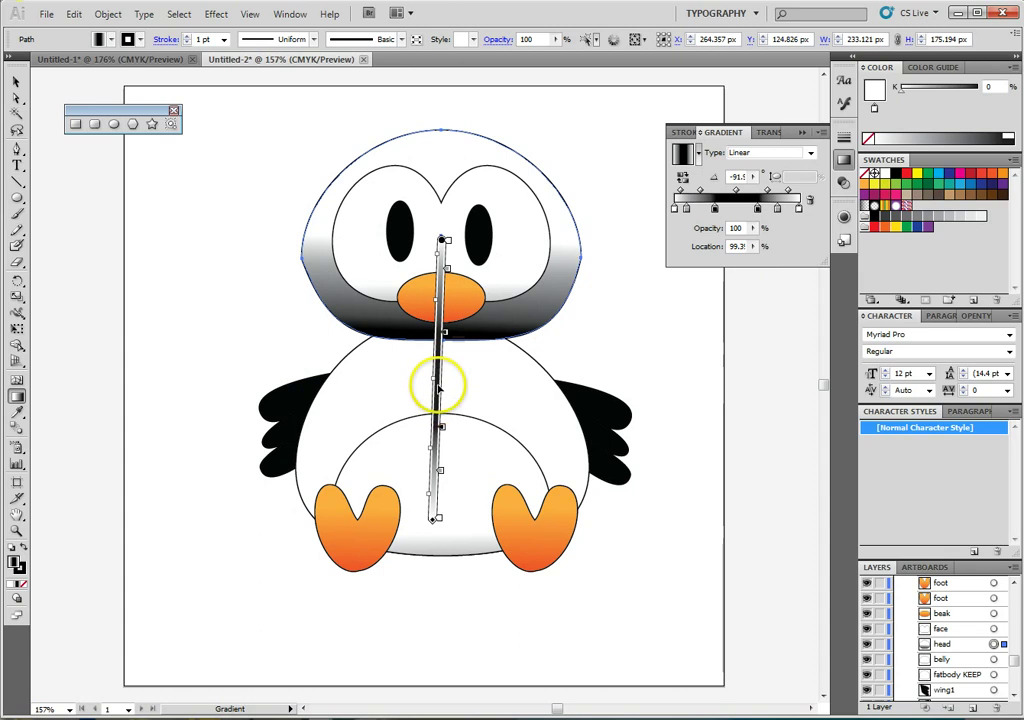
drag(440, 372, 447, 225)
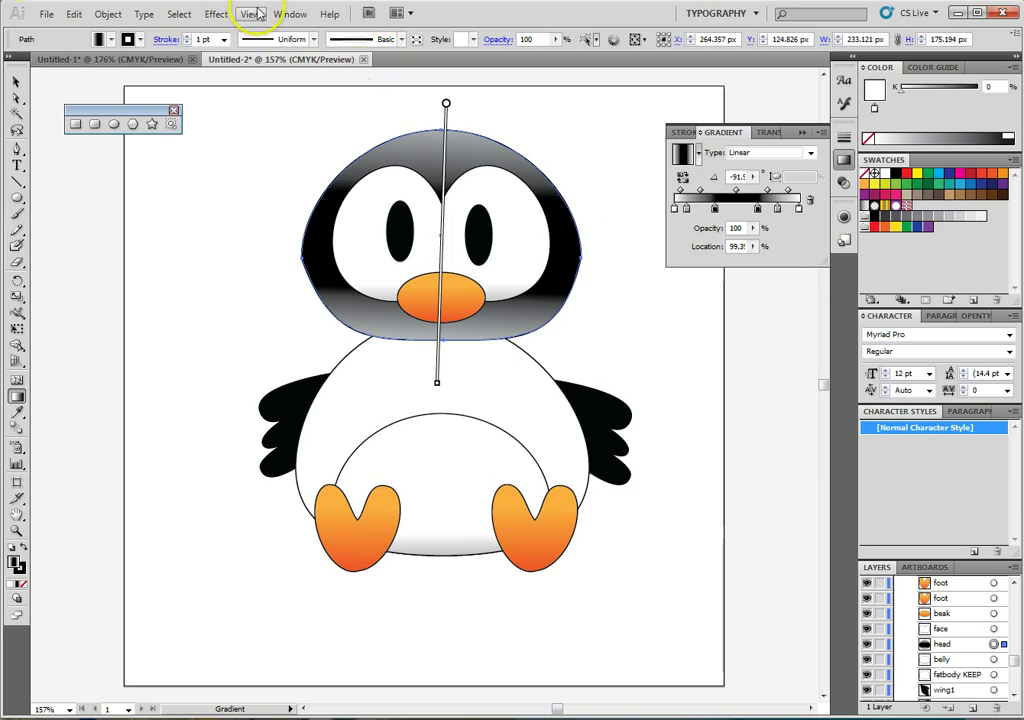
Save the head's gradient look as a new graphic style and apply it to the fat body shape.
click(290, 14)
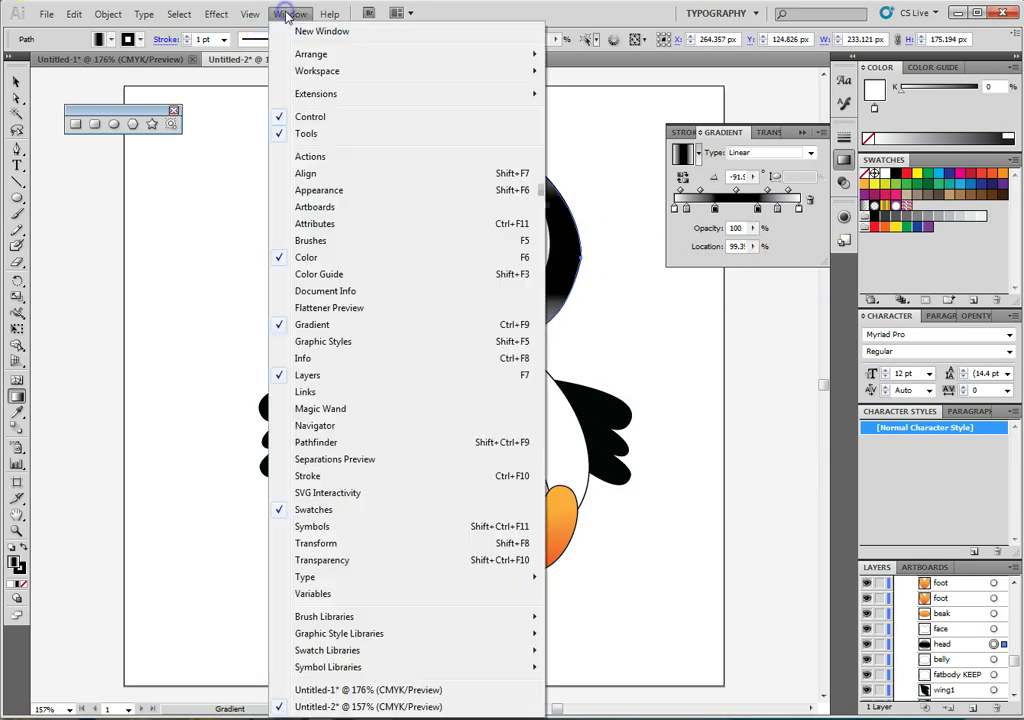
click(358, 342)
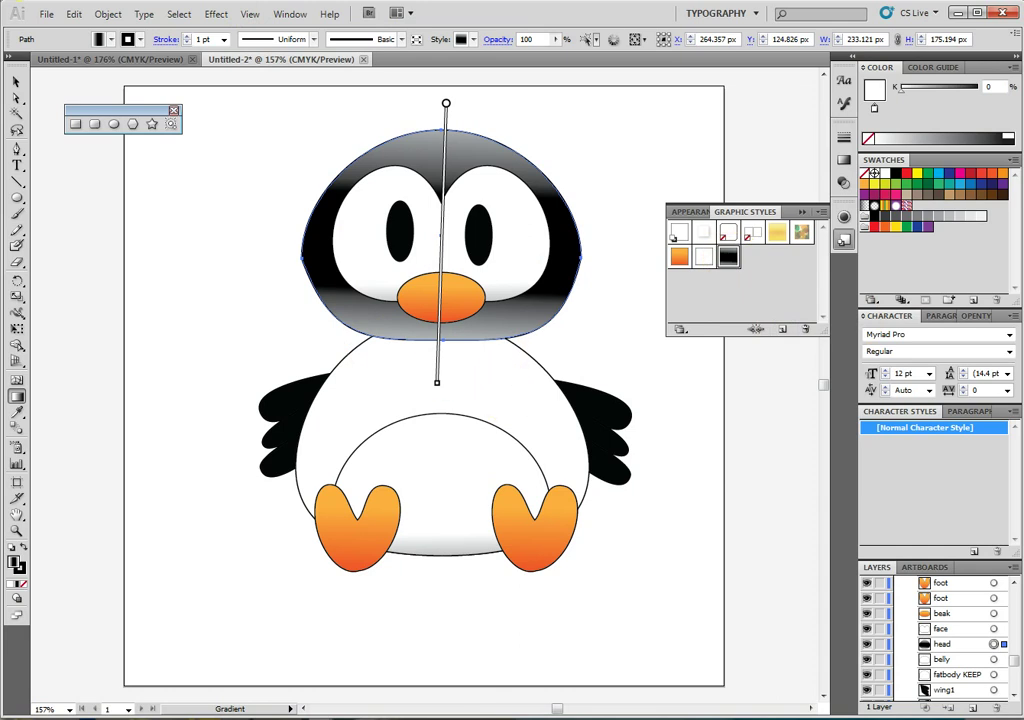
click(16, 80)
click(535, 418)
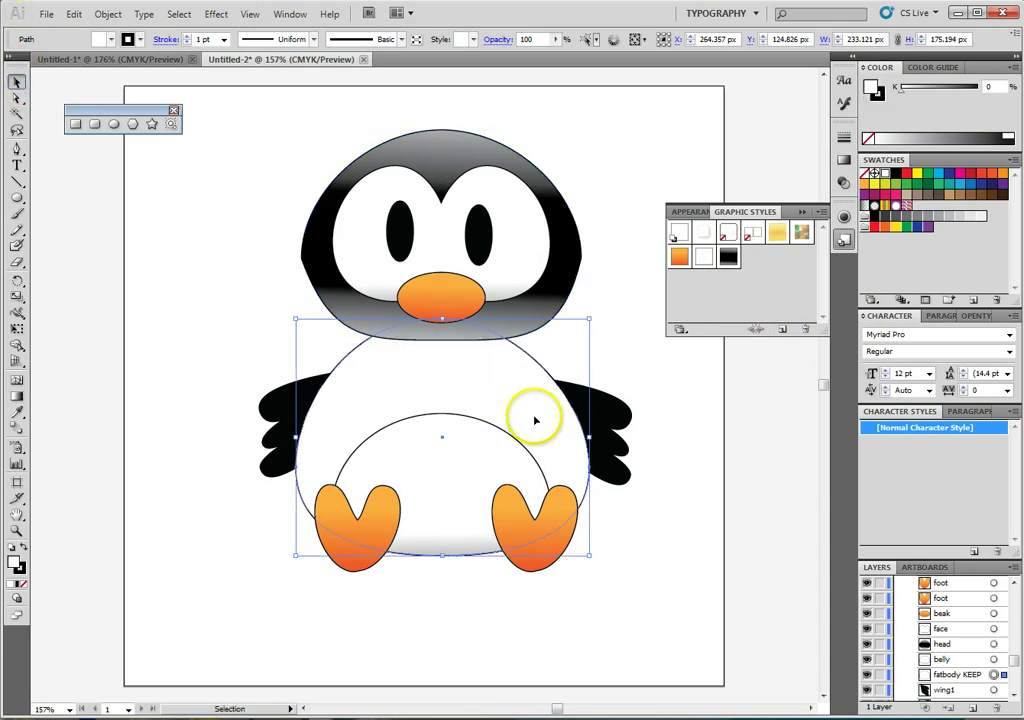
click(728, 258)
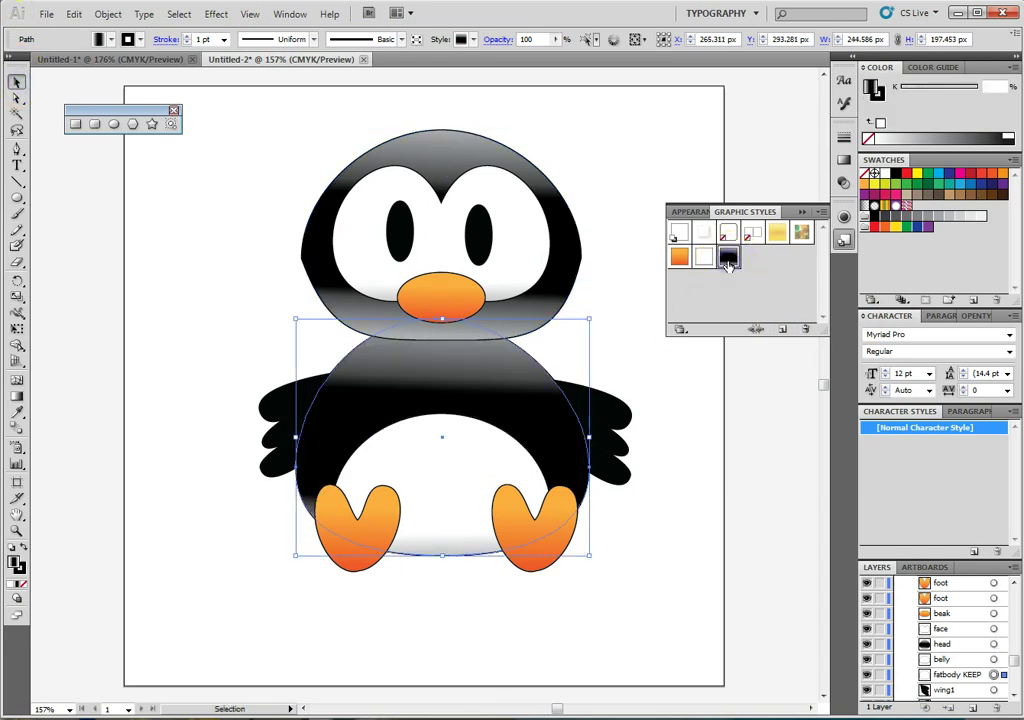
click(652, 366)
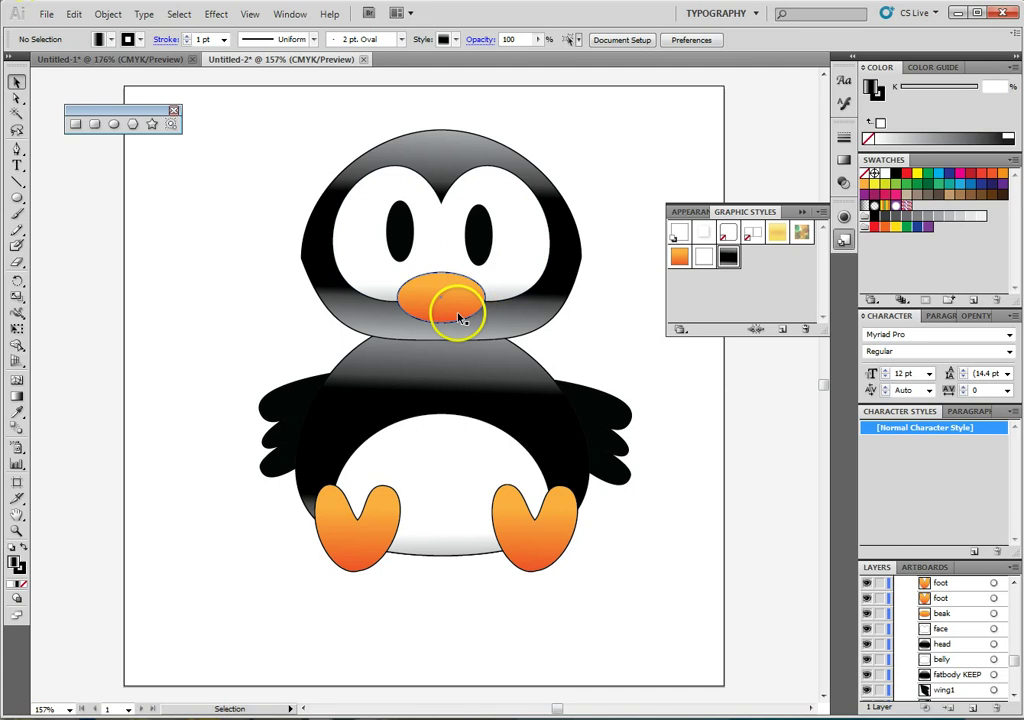
Set the stroke weight of both feet and the beak to 2 pt.
click(372, 566)
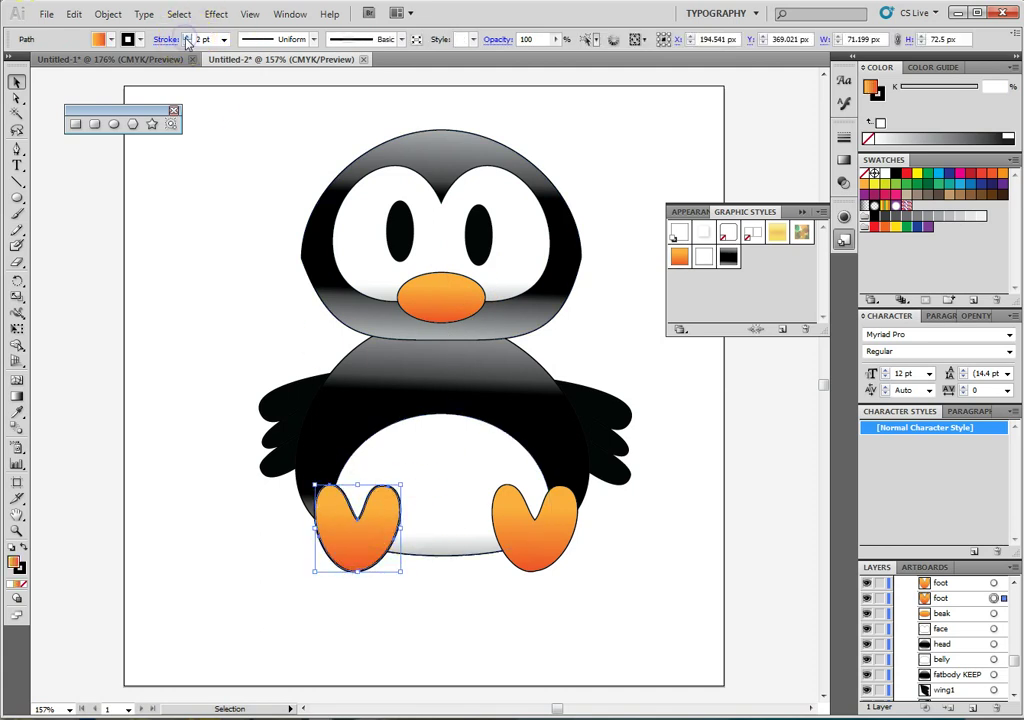
click(534, 568)
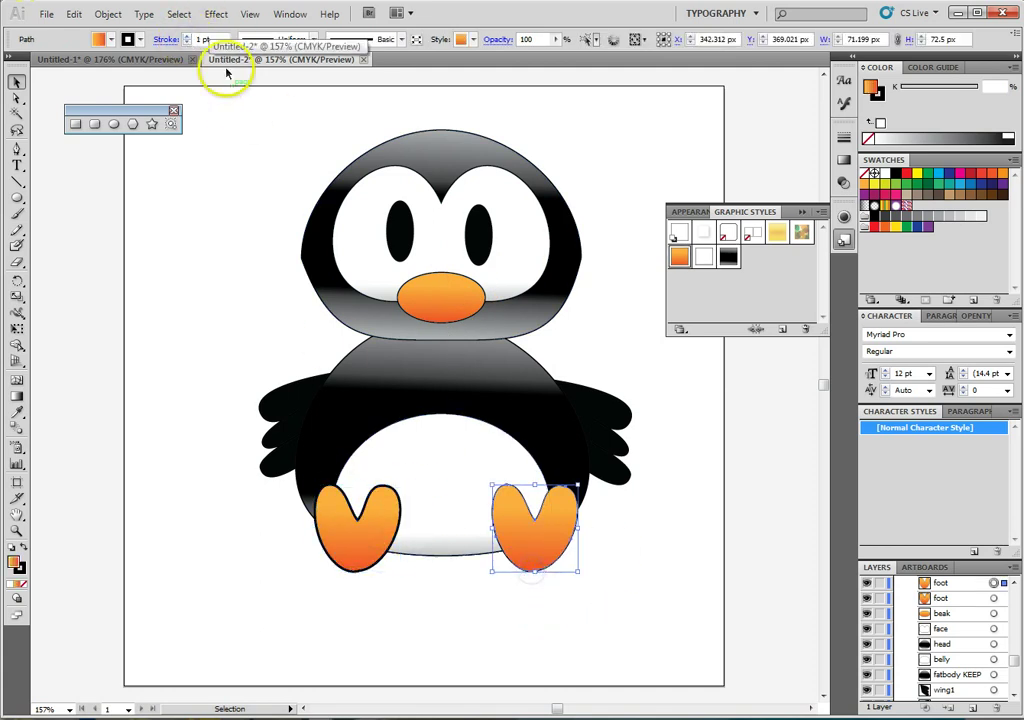
click(187, 36)
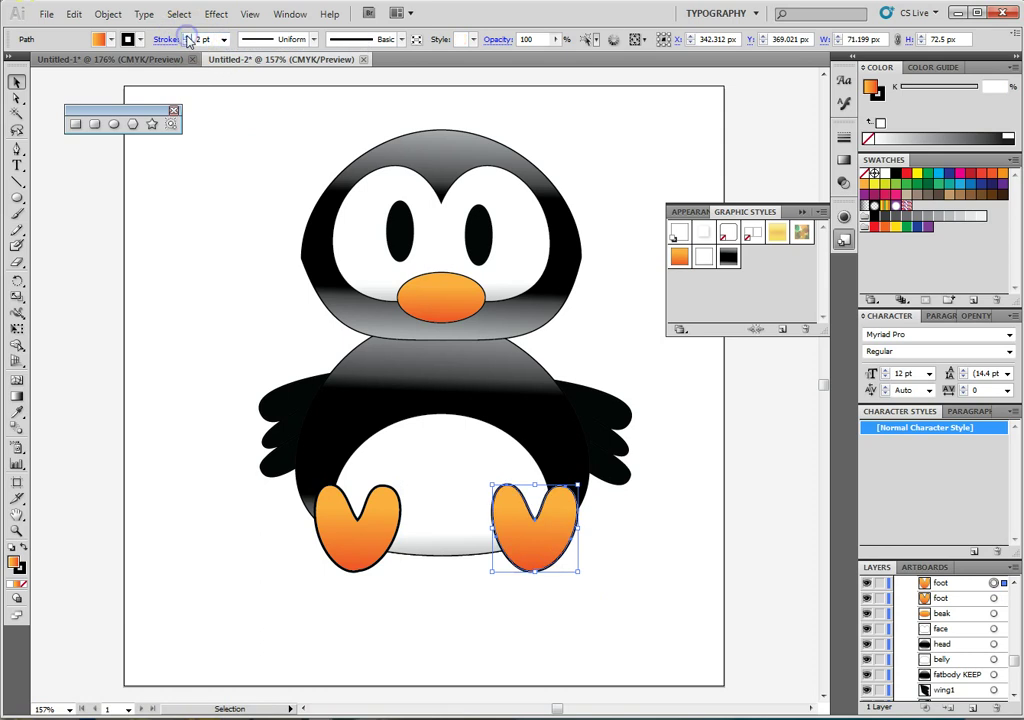
click(438, 272)
click(187, 36)
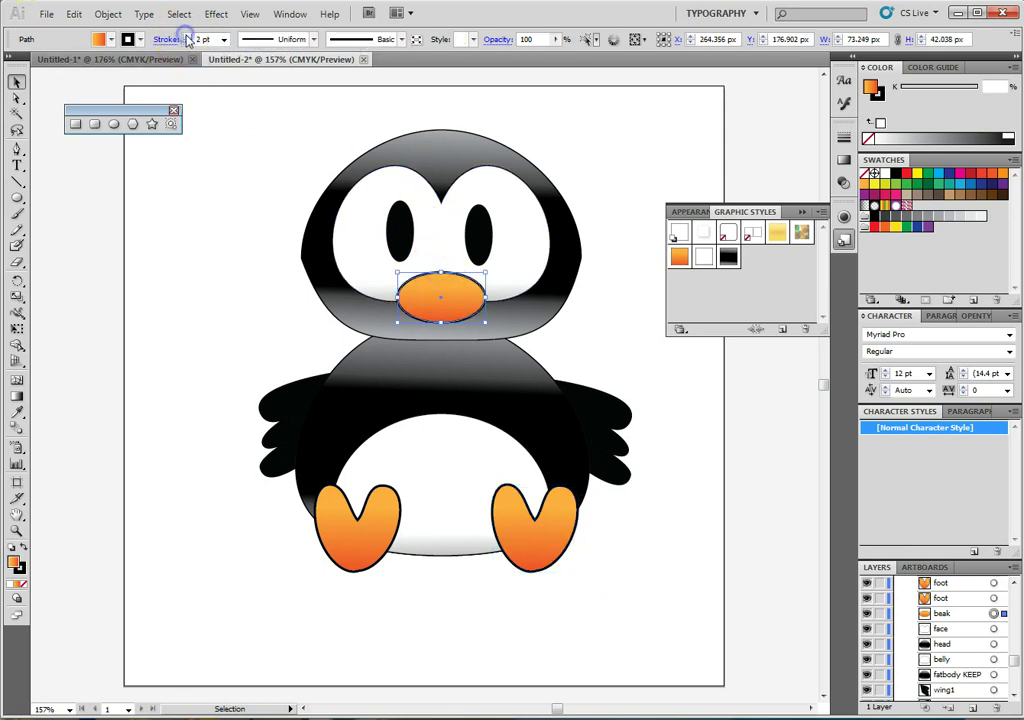
Set the stroke weight of the face, head and belly to 2 pt.
click(418, 177)
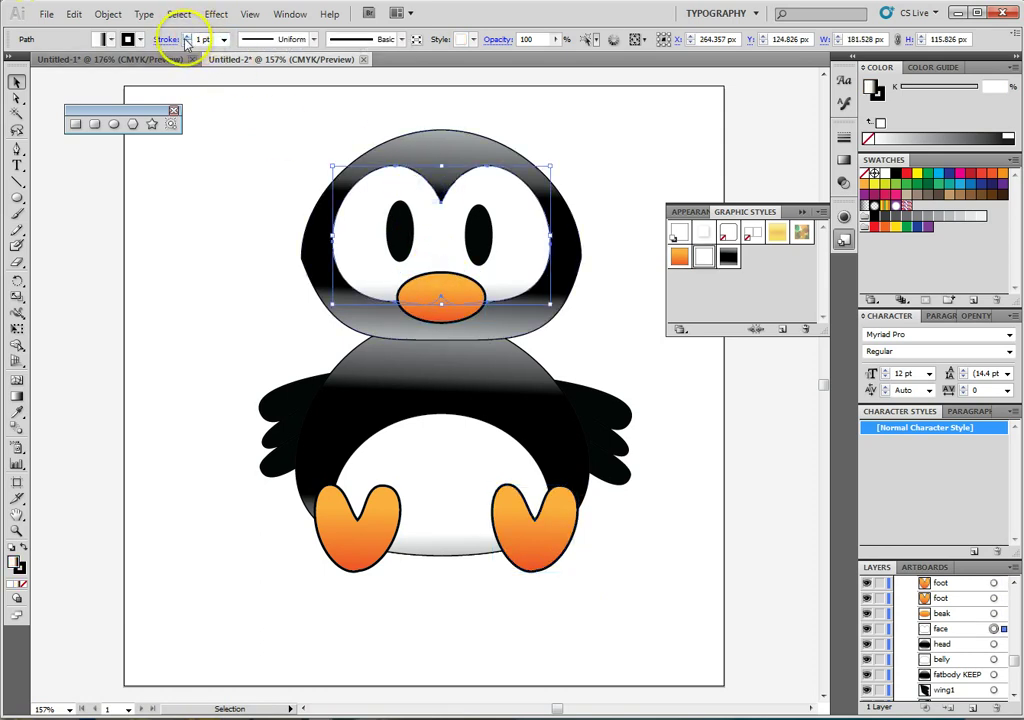
click(439, 130)
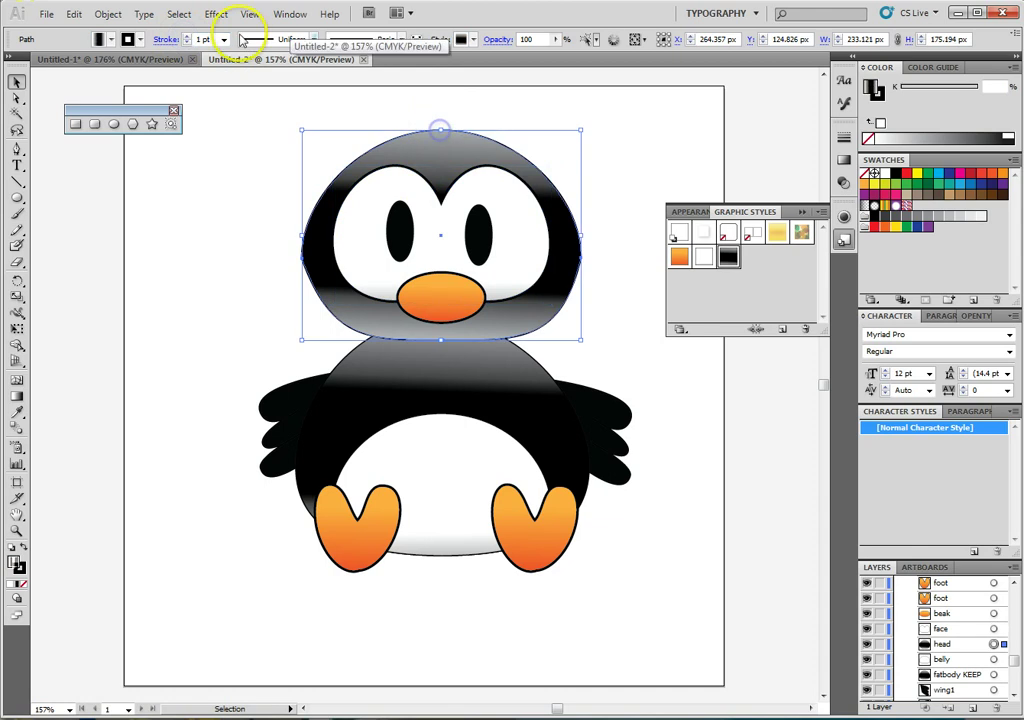
click(187, 35)
click(622, 345)
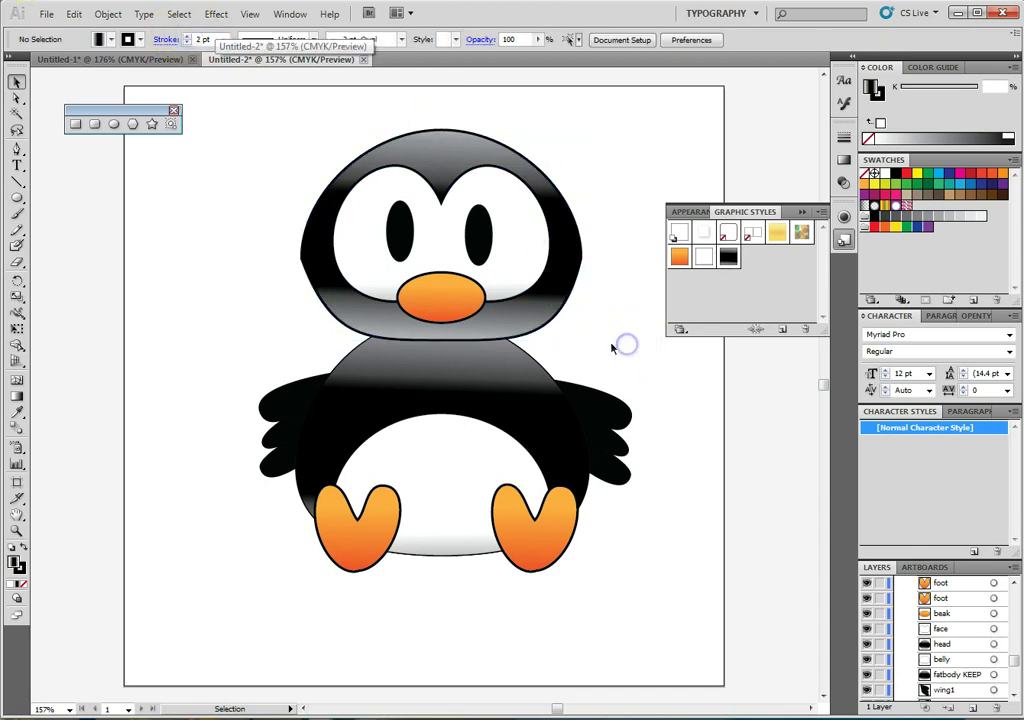
click(480, 556)
click(187, 35)
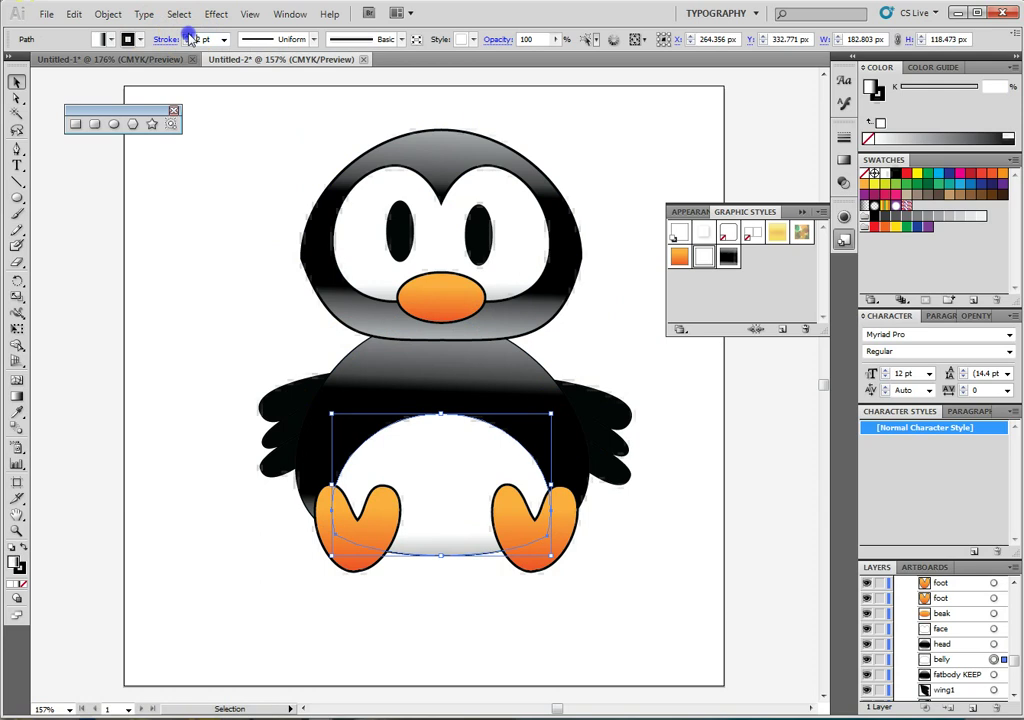
click(224, 230)
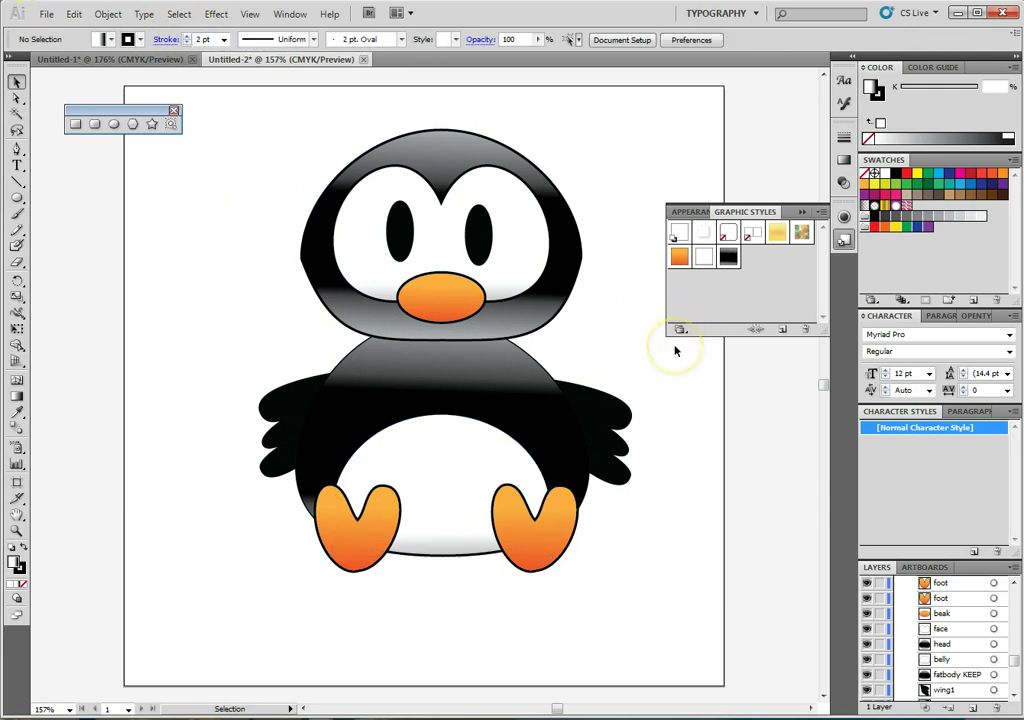